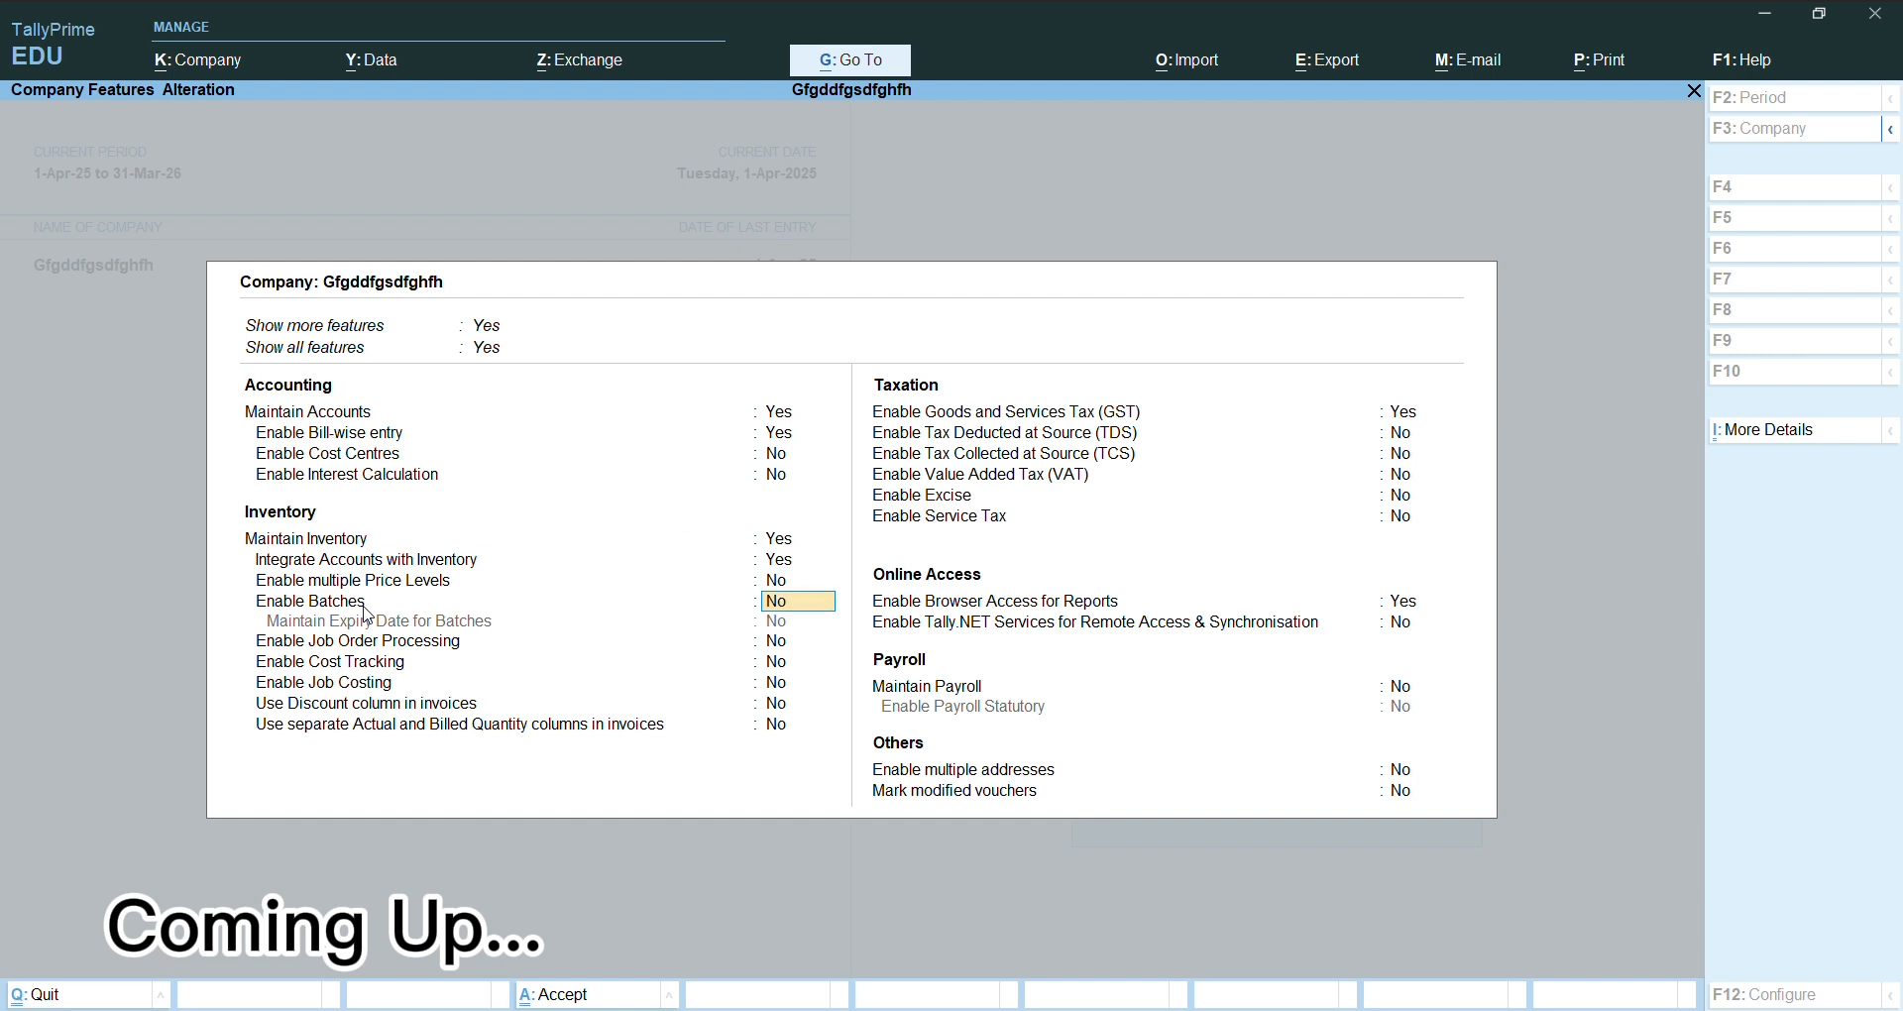
pyautogui.write('y')
pyautogui.press('Return')
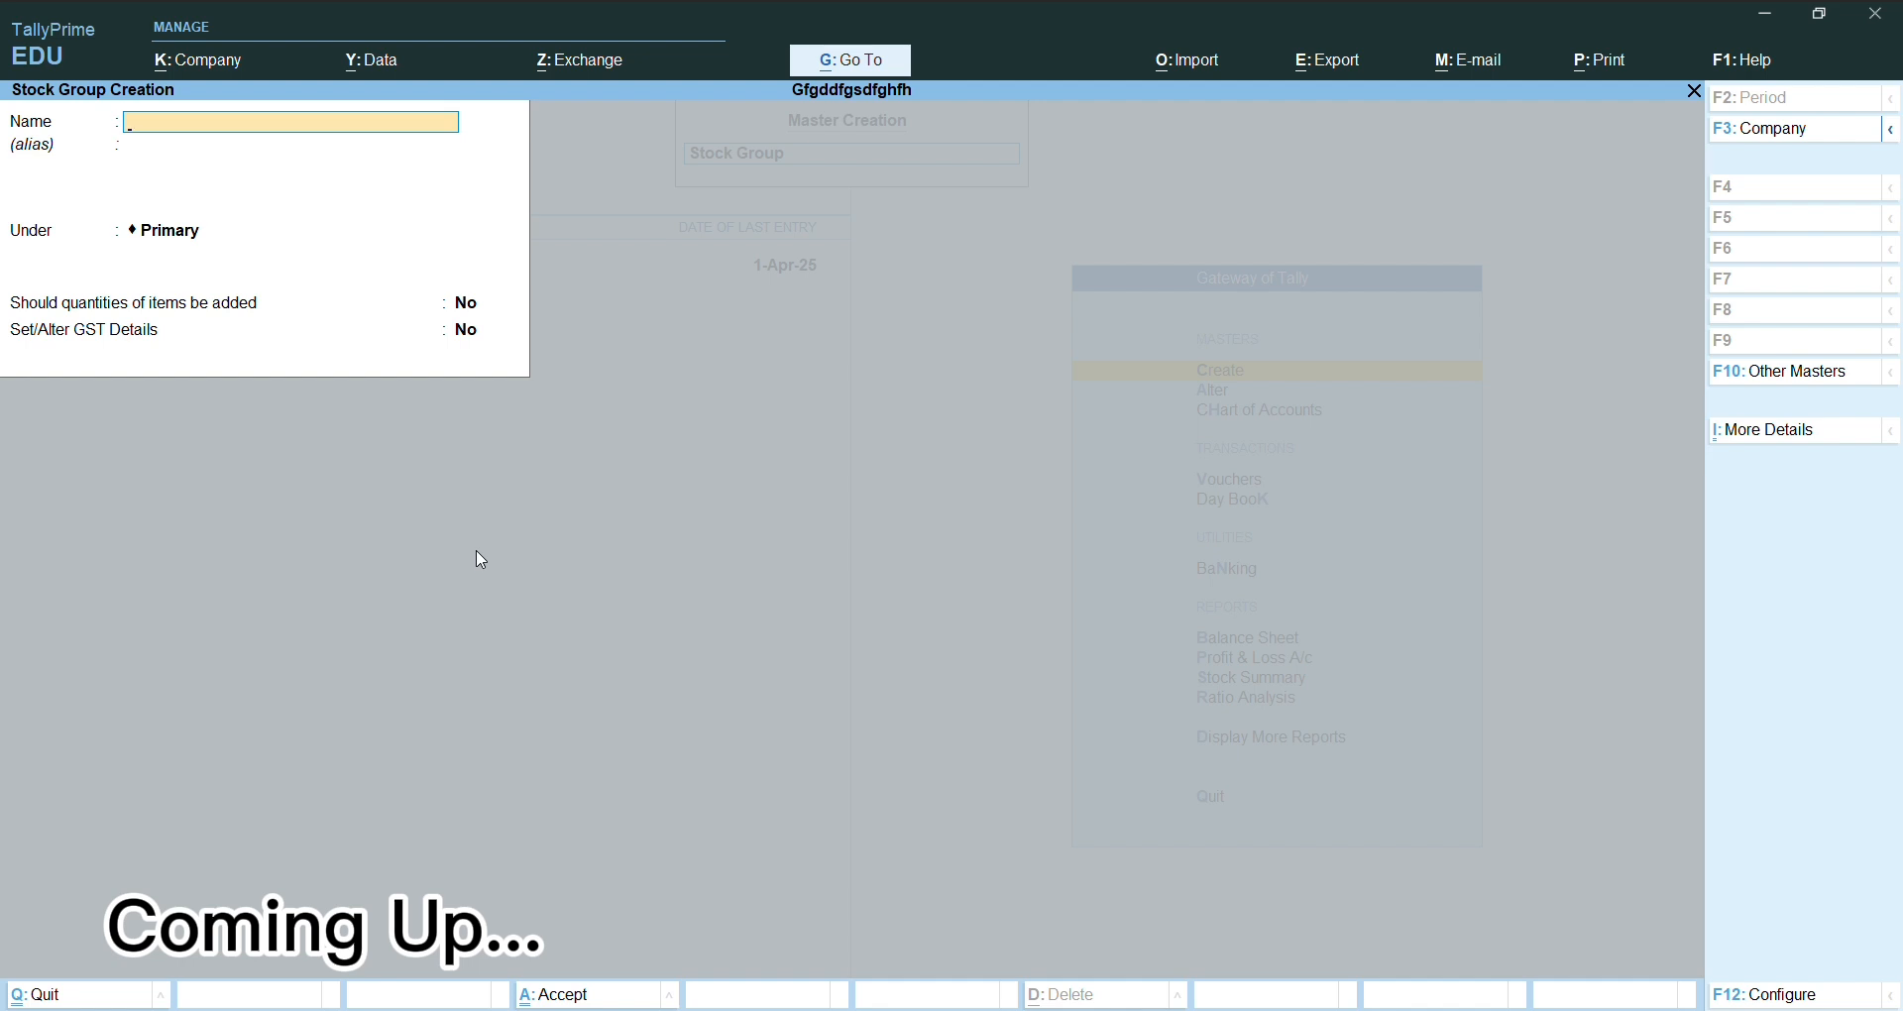
pyautogui.write('Ma')
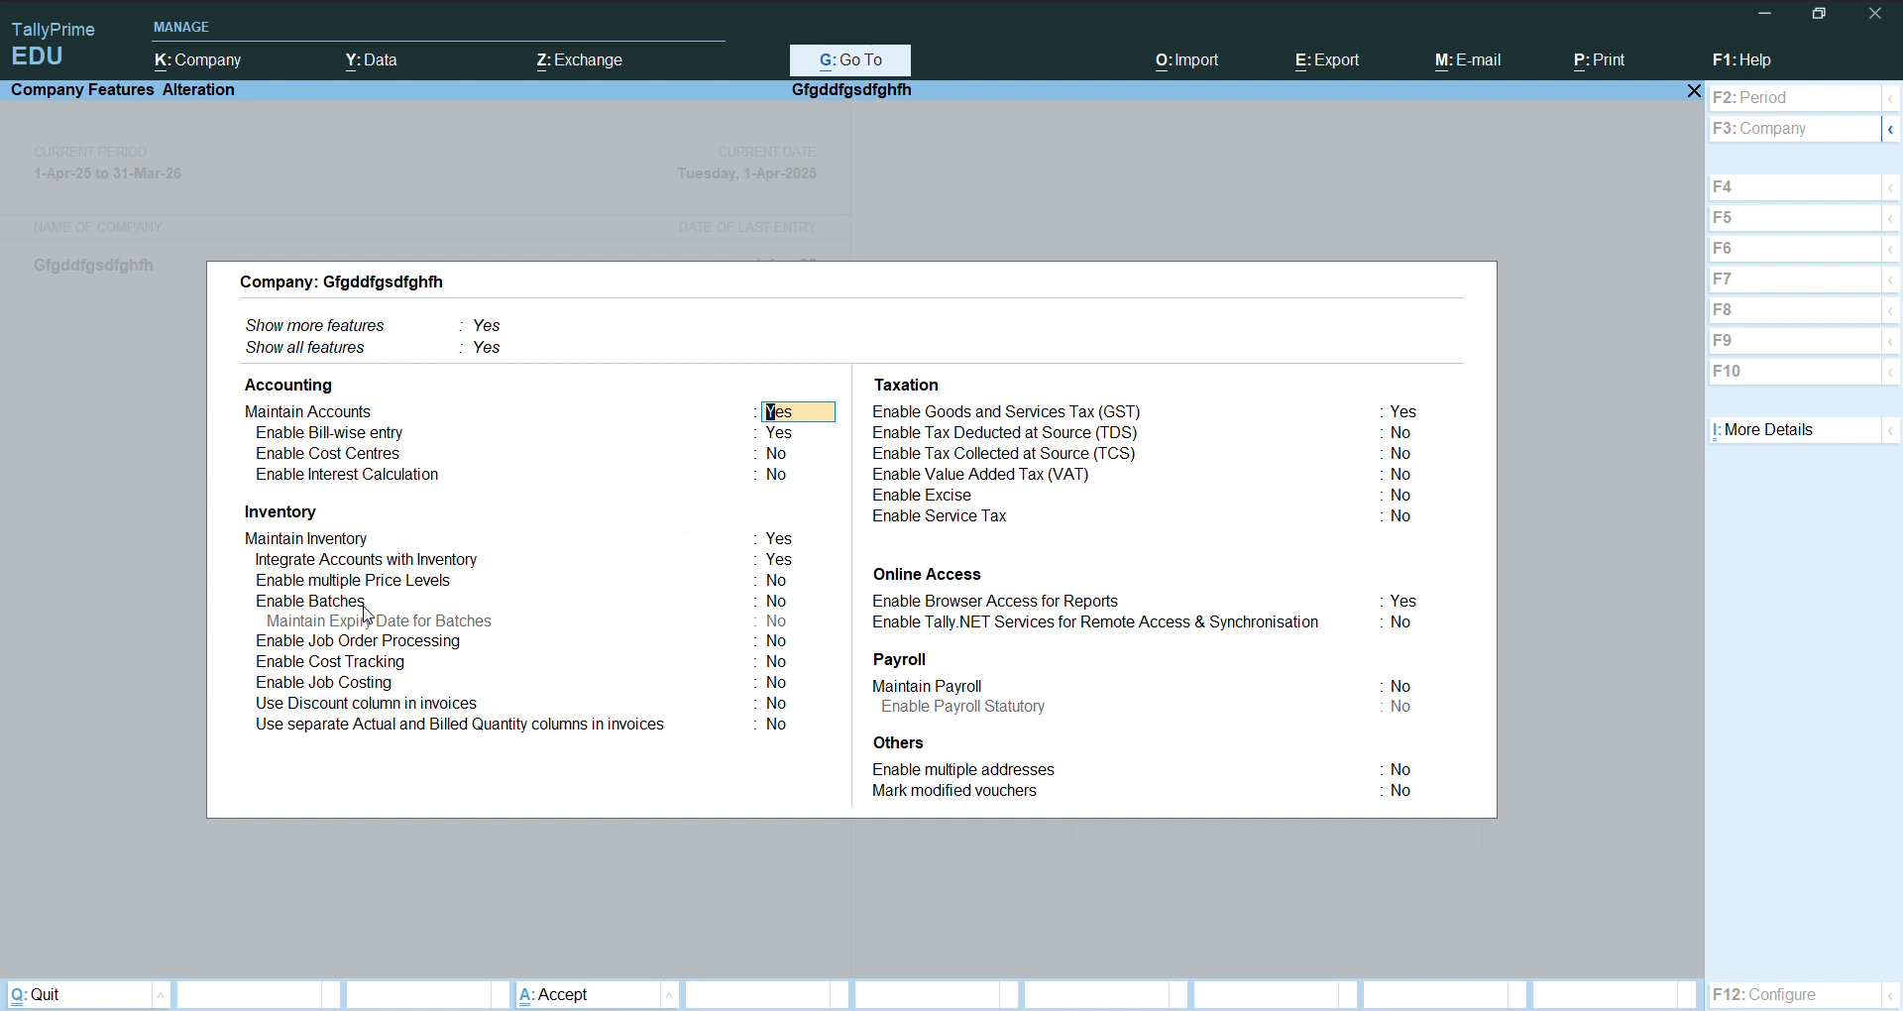
# - Enable batches and expiry date maintenance for batches in the company's inventory features, and save the features
pyautogui.press('Return')
pyautogui.press('Return')
pyautogui.press('Return')
pyautogui.press('Return')
pyautogui.press('Return')
pyautogui.press('Return')
pyautogui.press('Return')
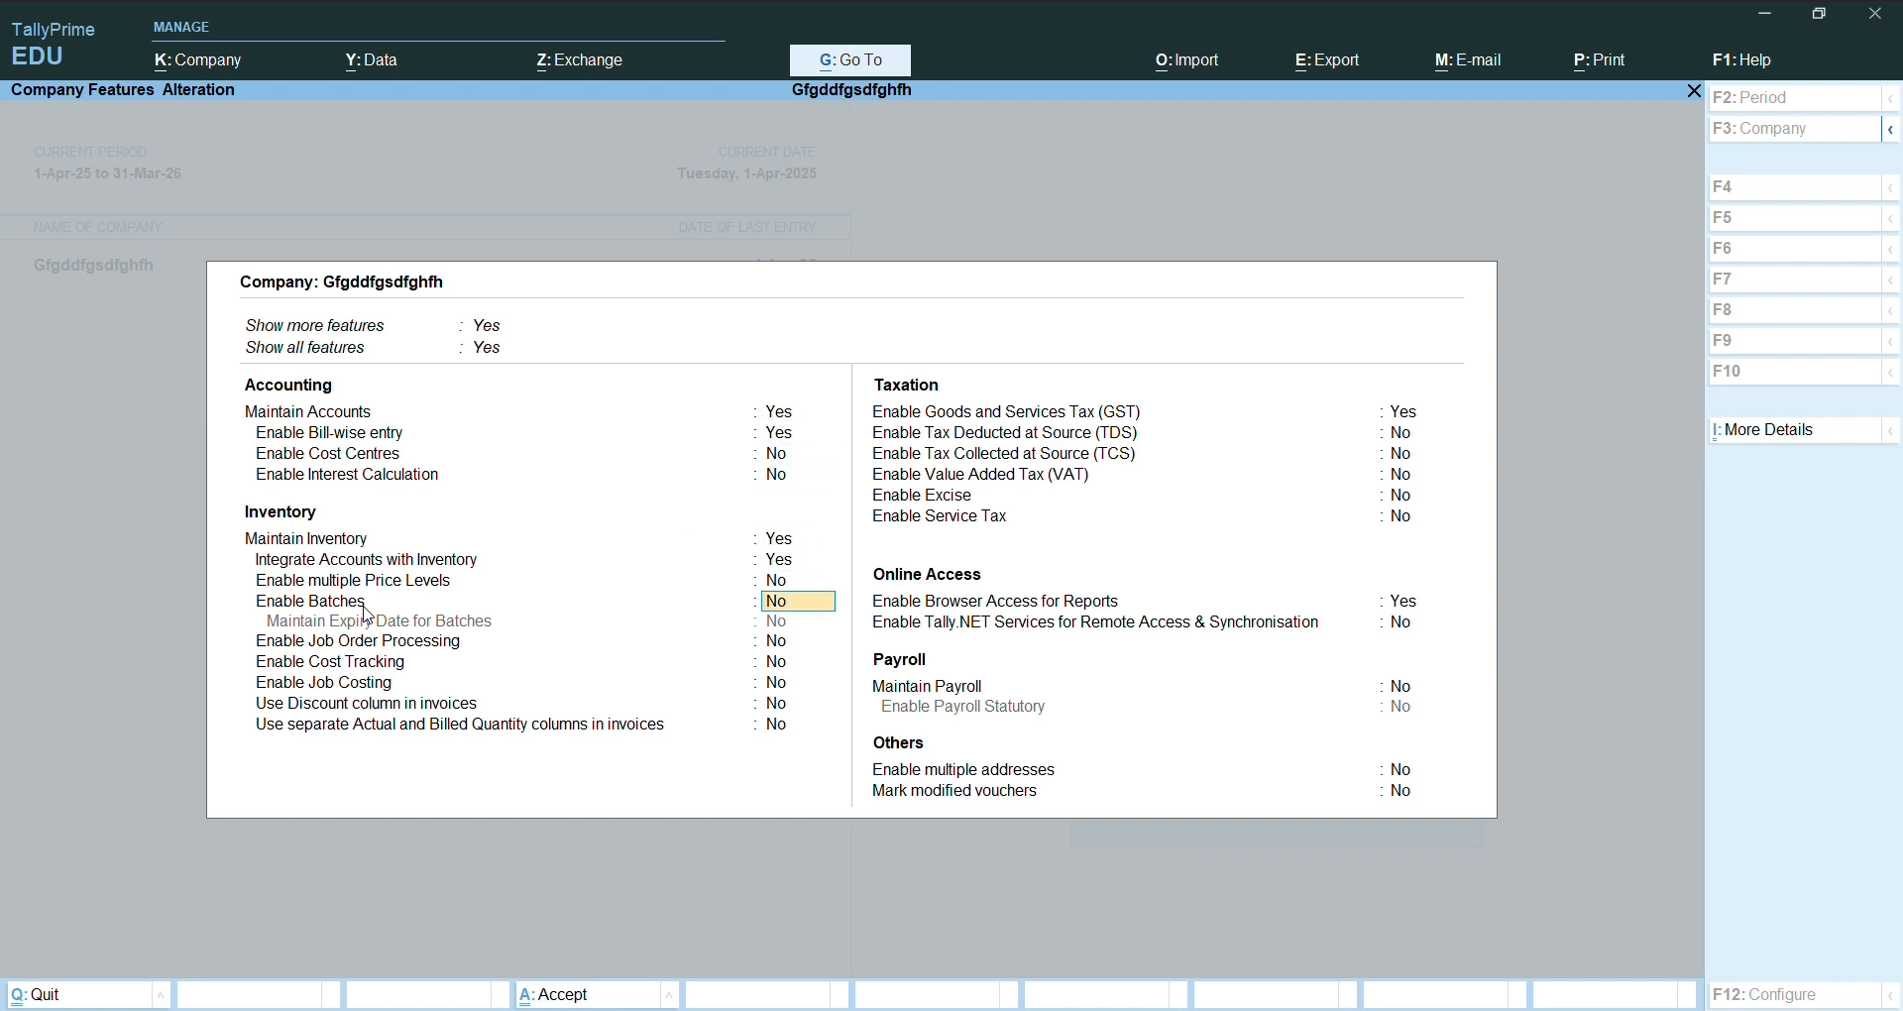
pyautogui.write('y')
pyautogui.press('Return')
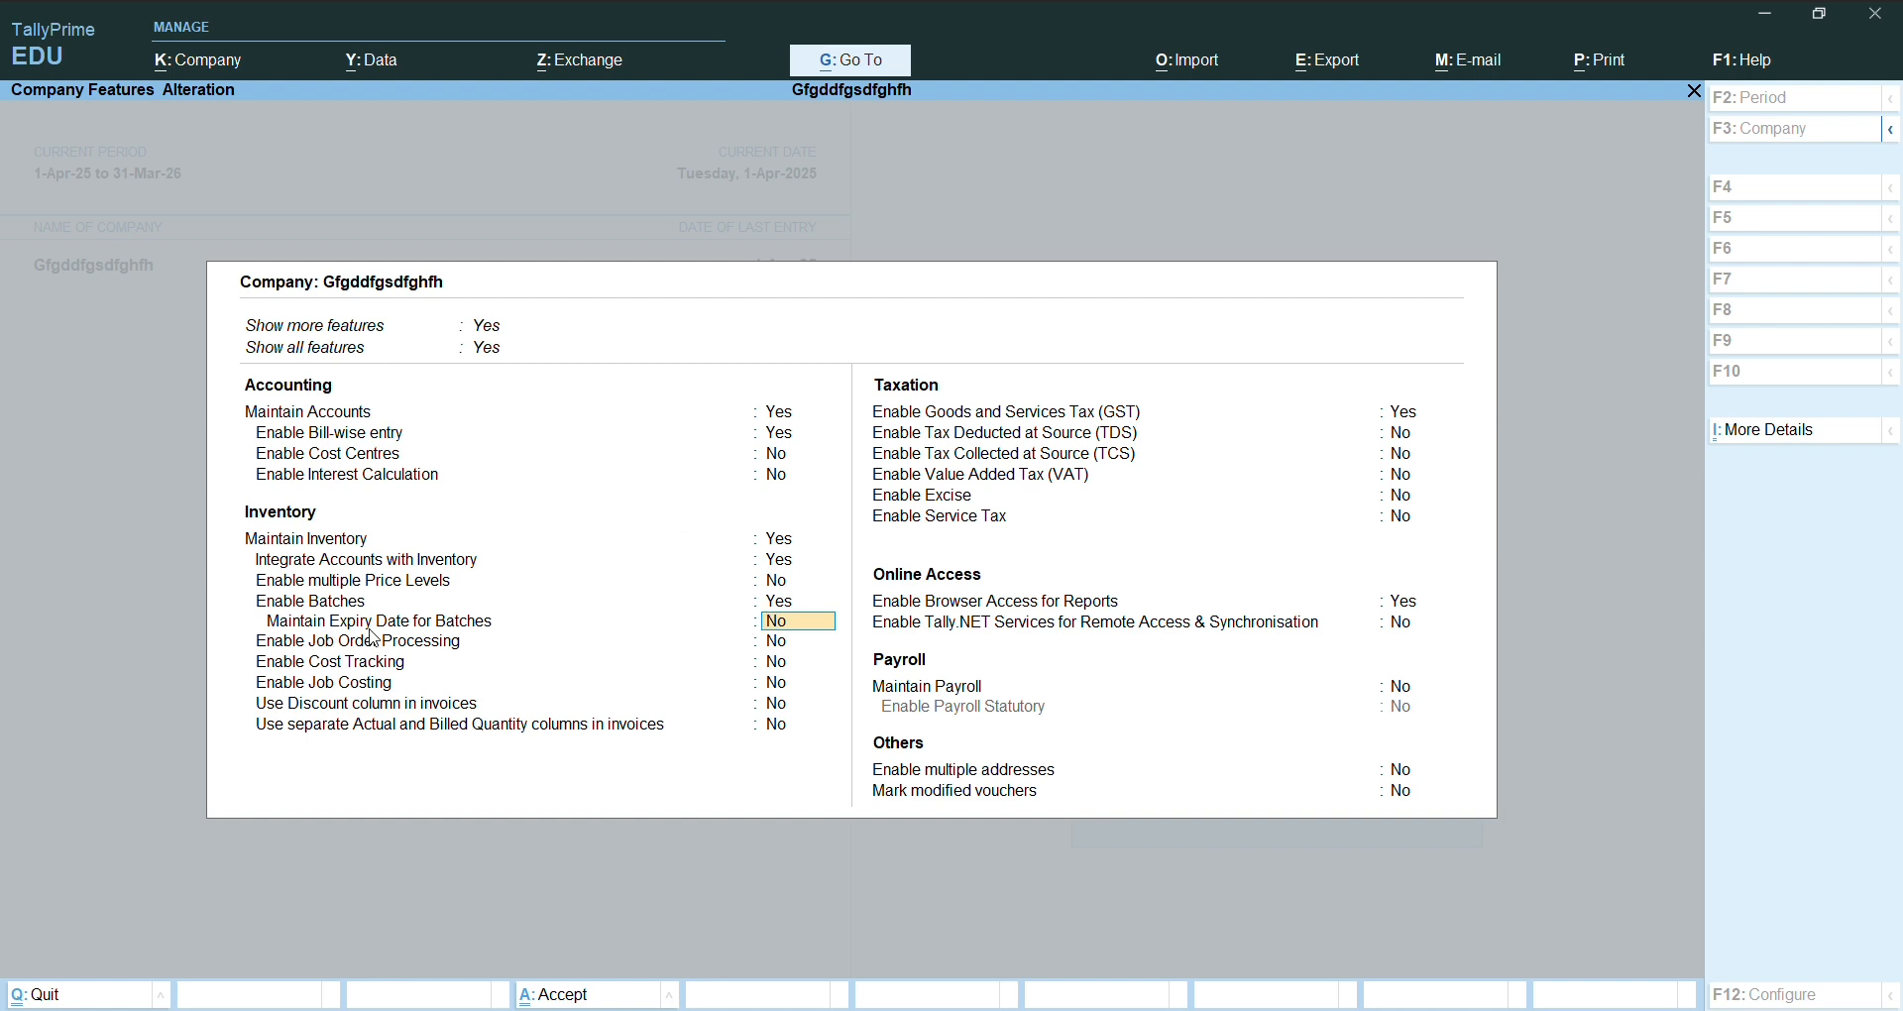
pyautogui.press('y')
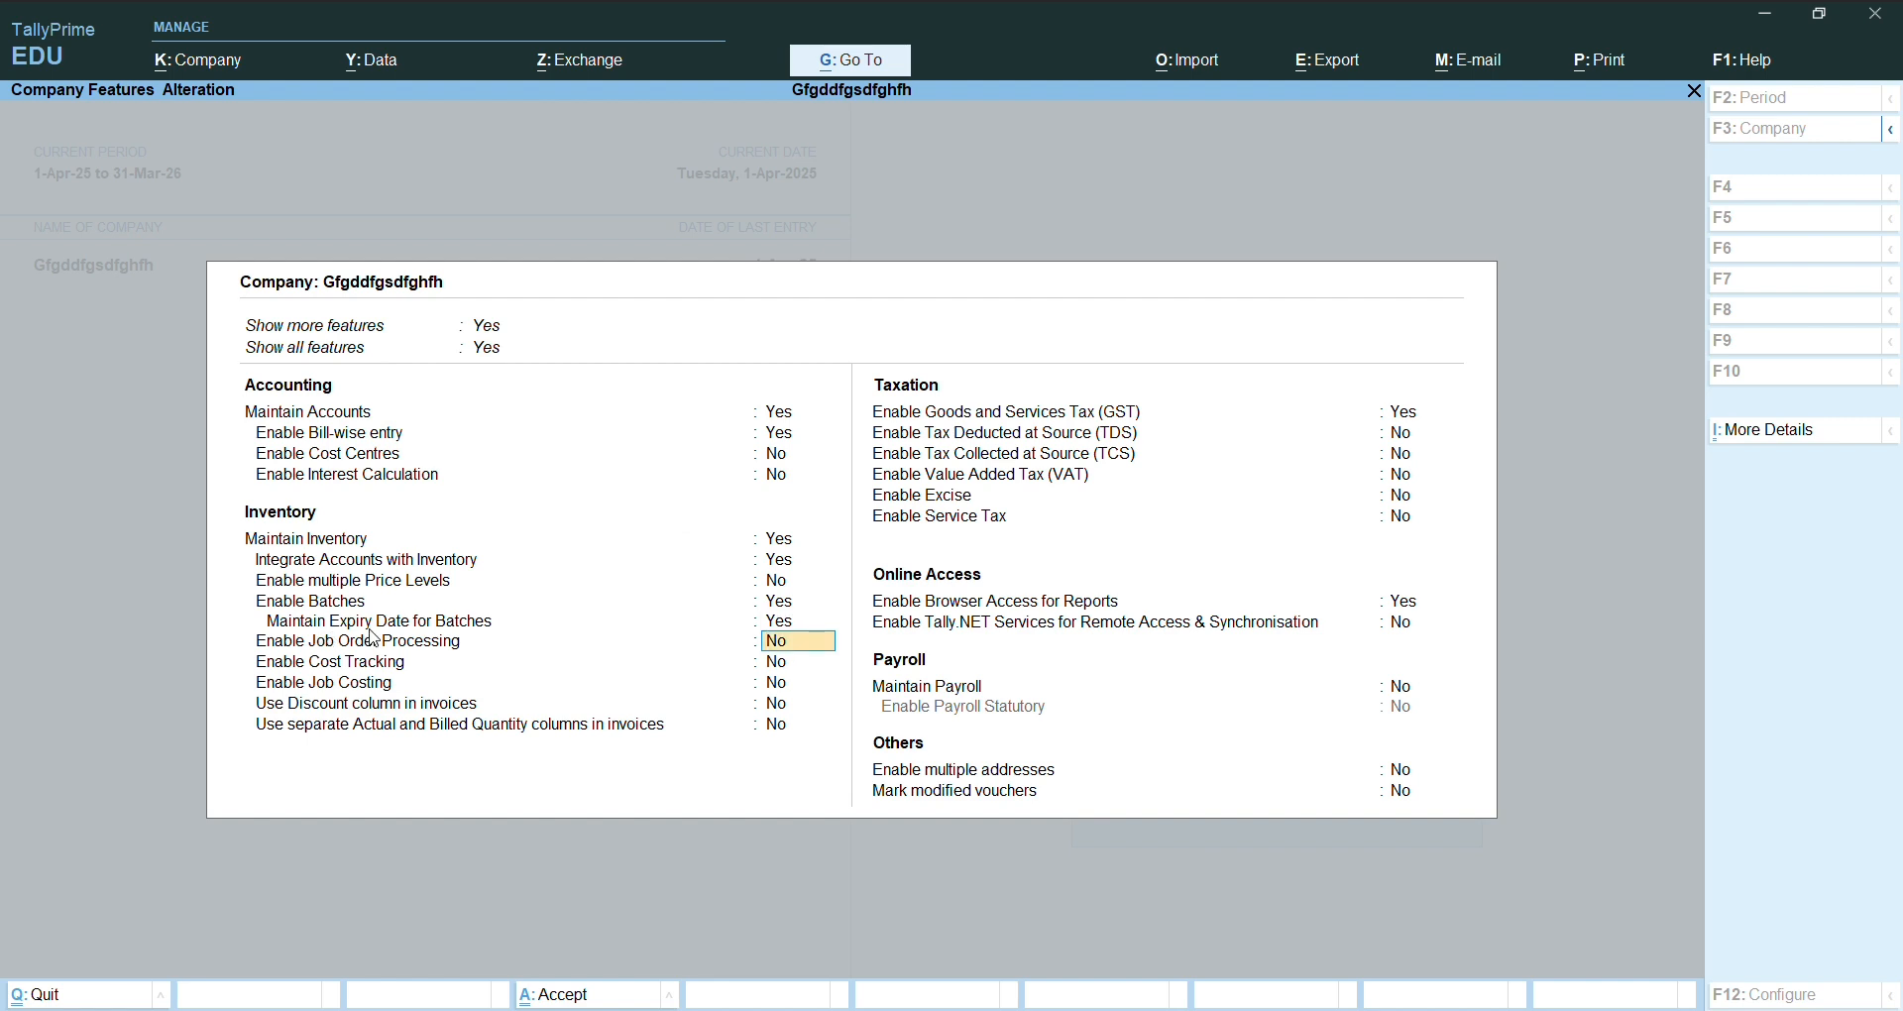
pyautogui.hotkey('ctrl', 'a')
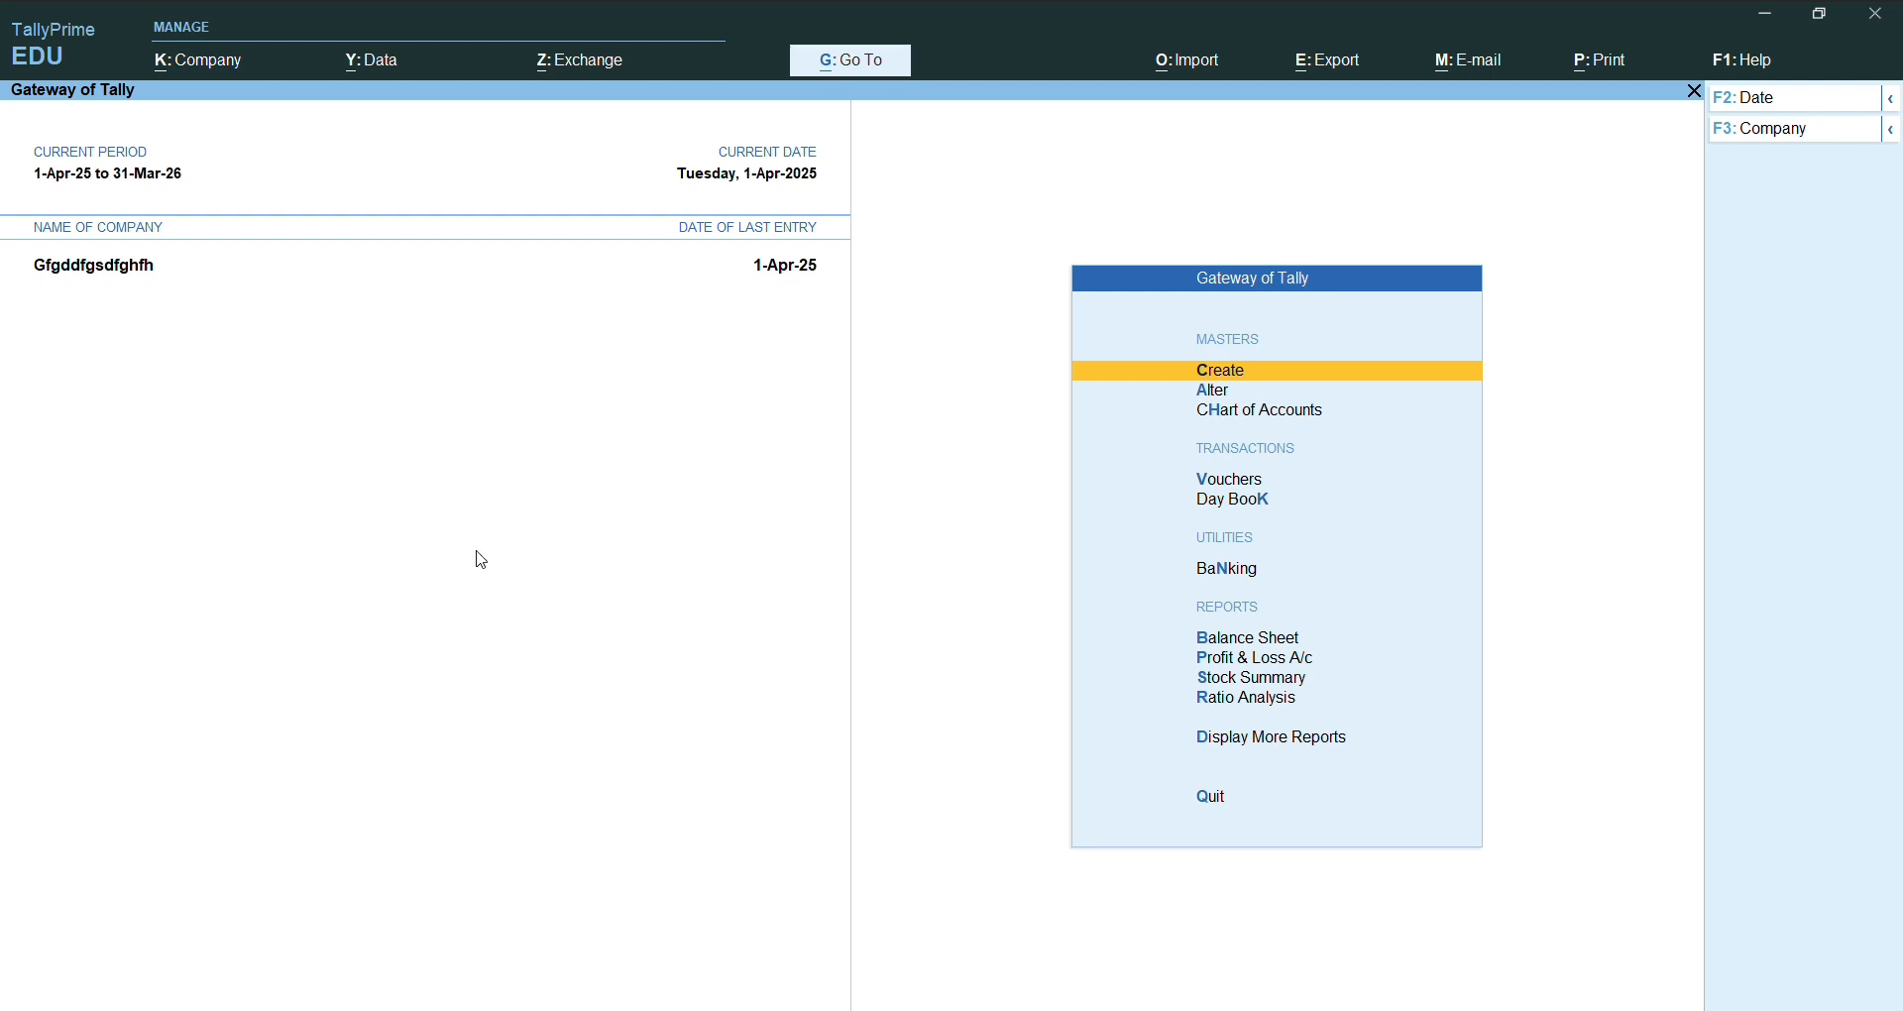
# - Create a stock group named Medical under Primary with item quantities added, save it and leave the creation form
pyautogui.press('Return')
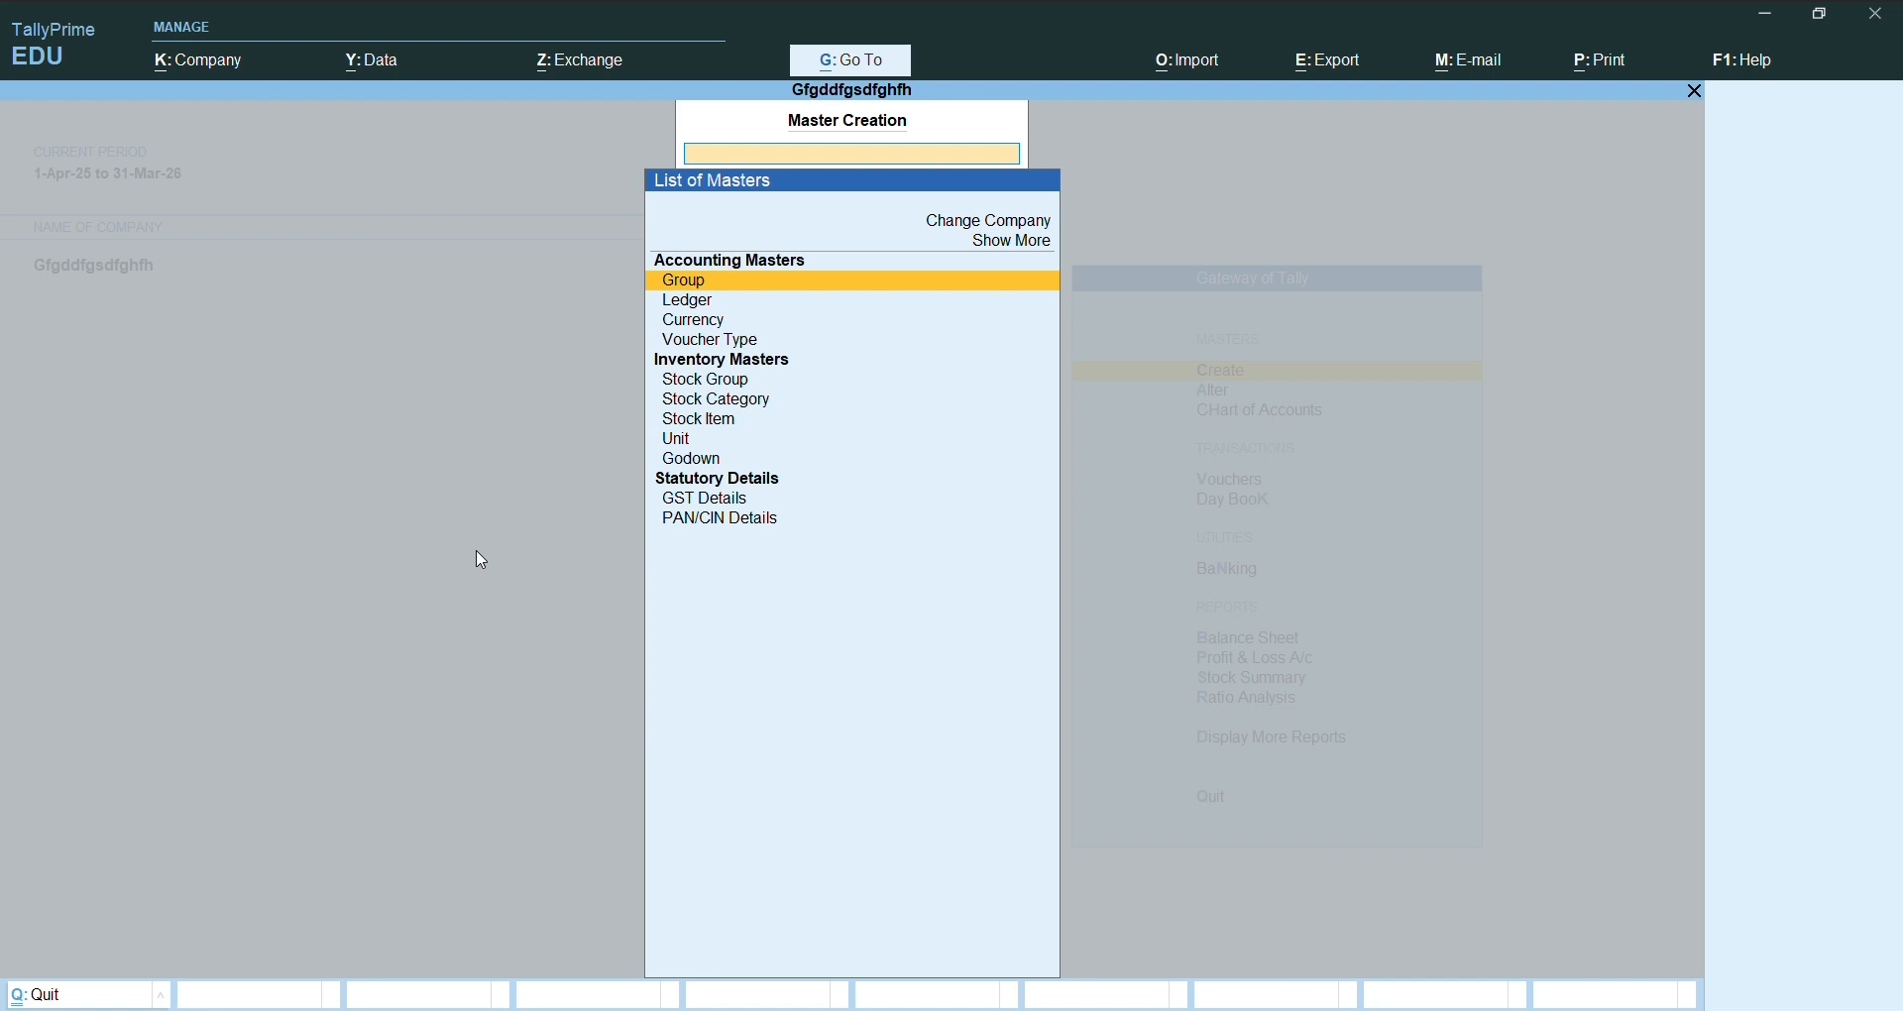
pyautogui.press('Down')
pyautogui.press('Down')
pyautogui.press('Down')
pyautogui.press('Down')
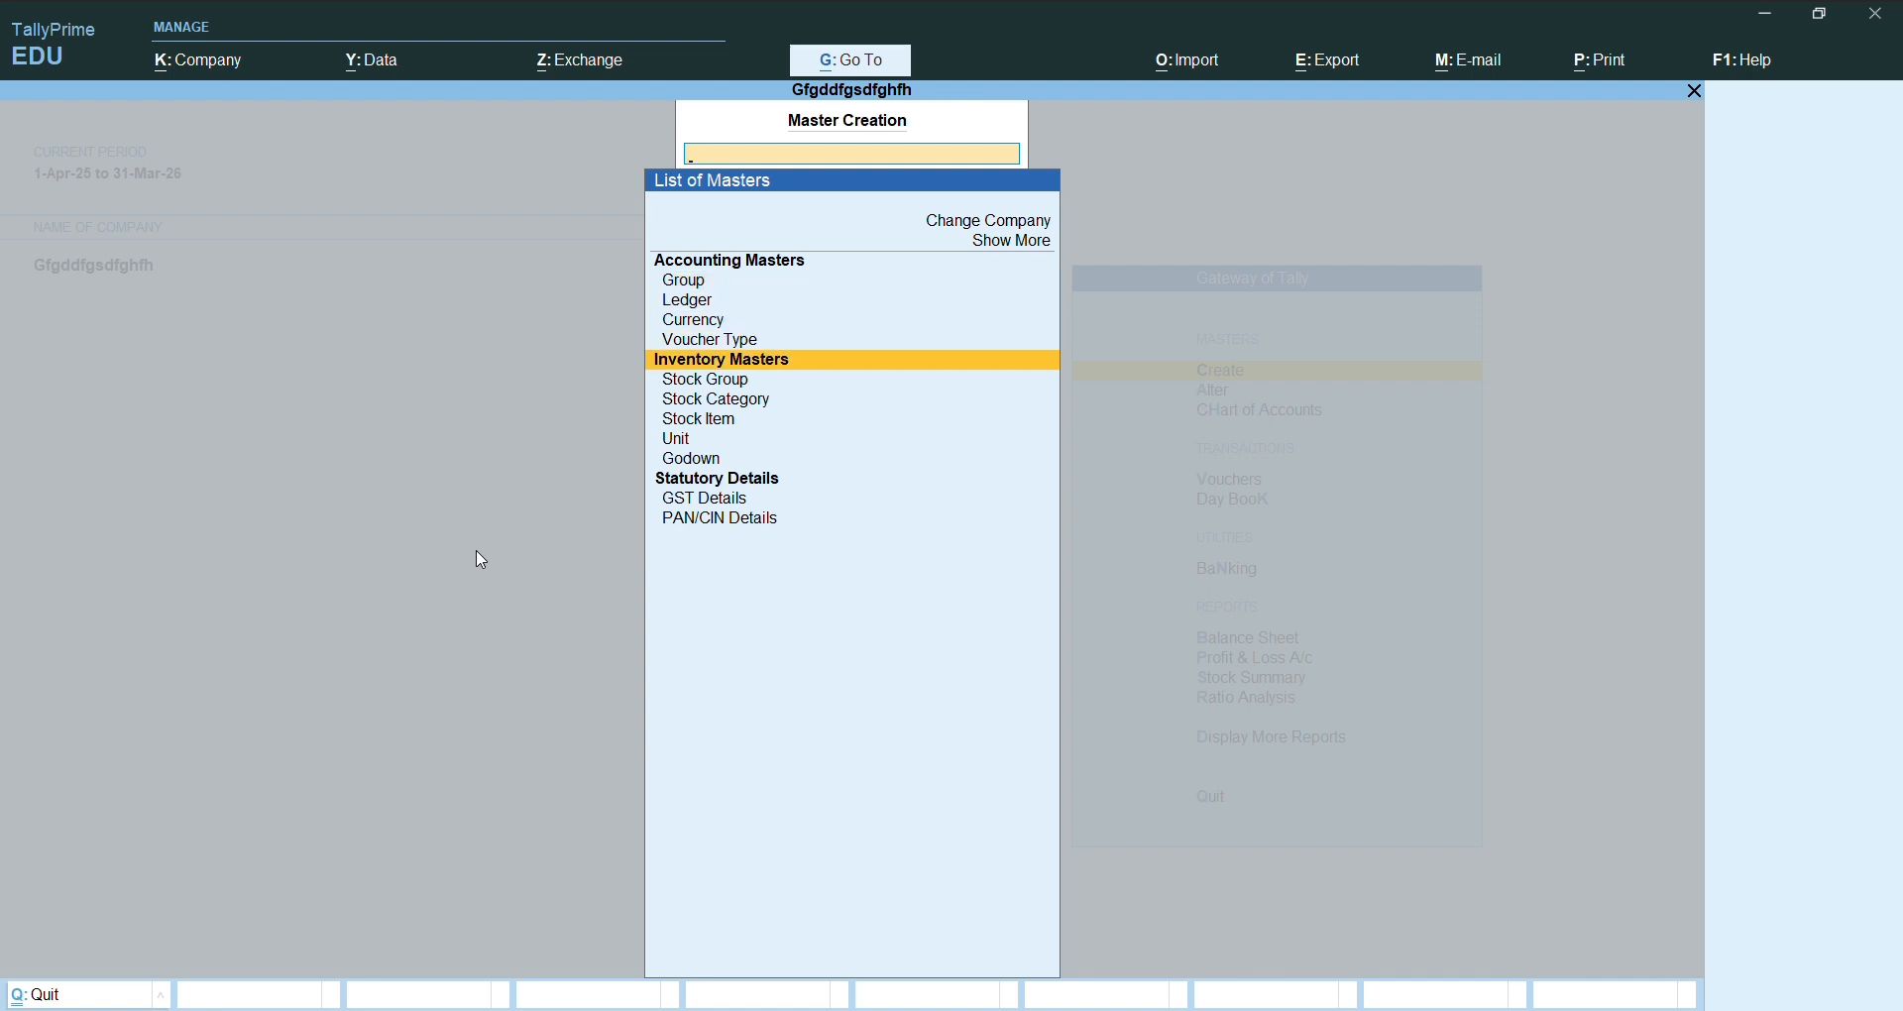
pyautogui.press('Down')
pyautogui.press('Return')
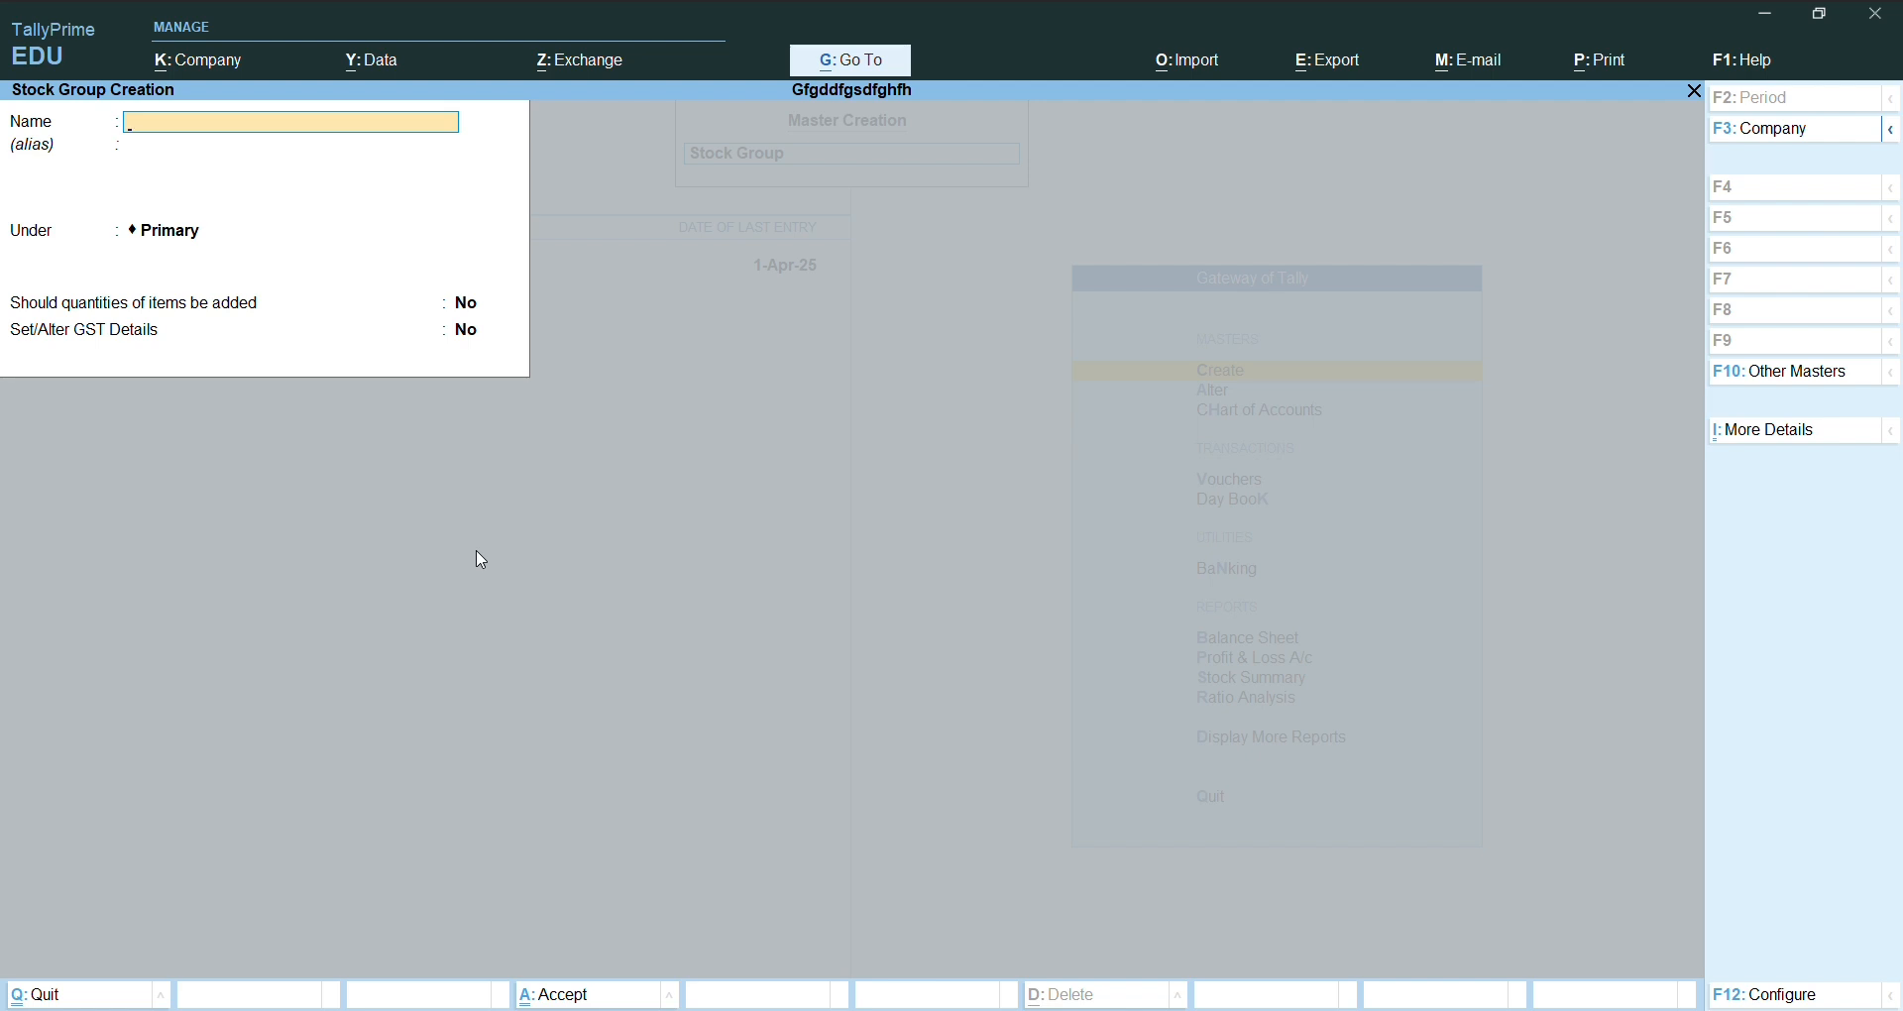
pyautogui.write('Medical')
pyautogui.press('Return')
pyautogui.press('Return')
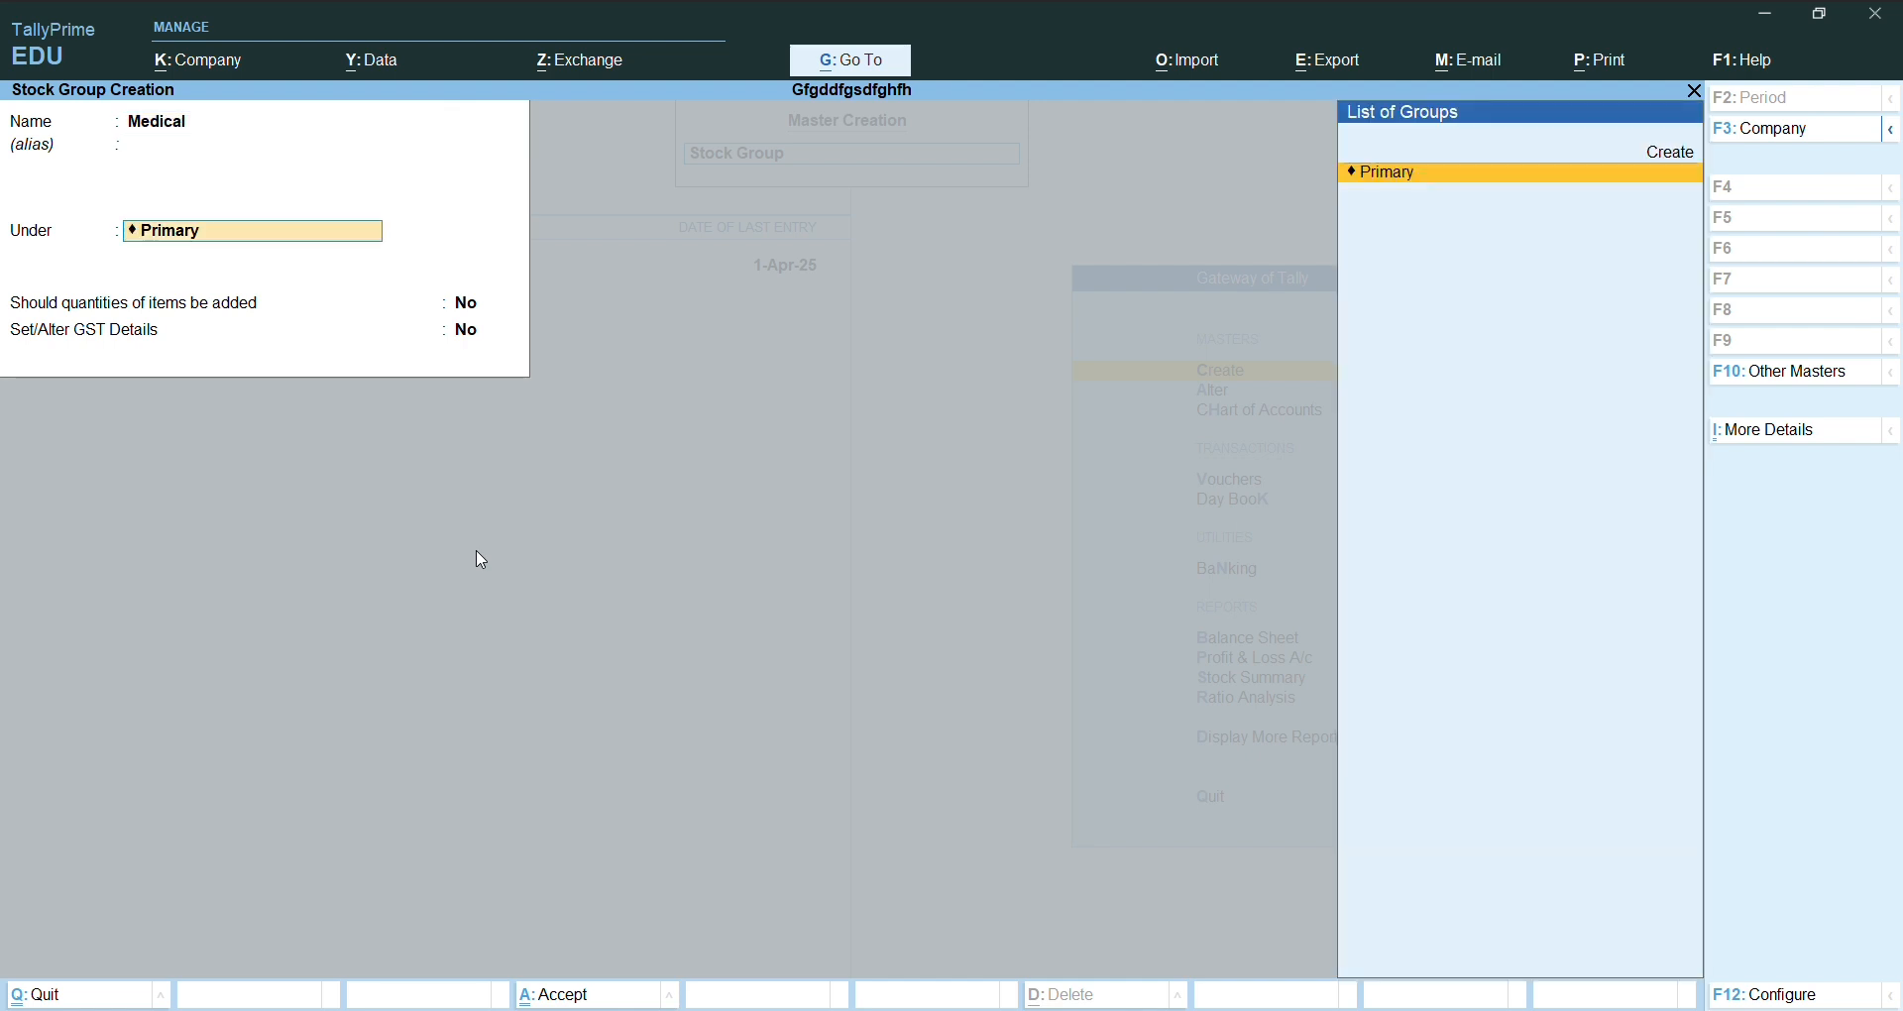
pyautogui.press('Return')
pyautogui.write('y')
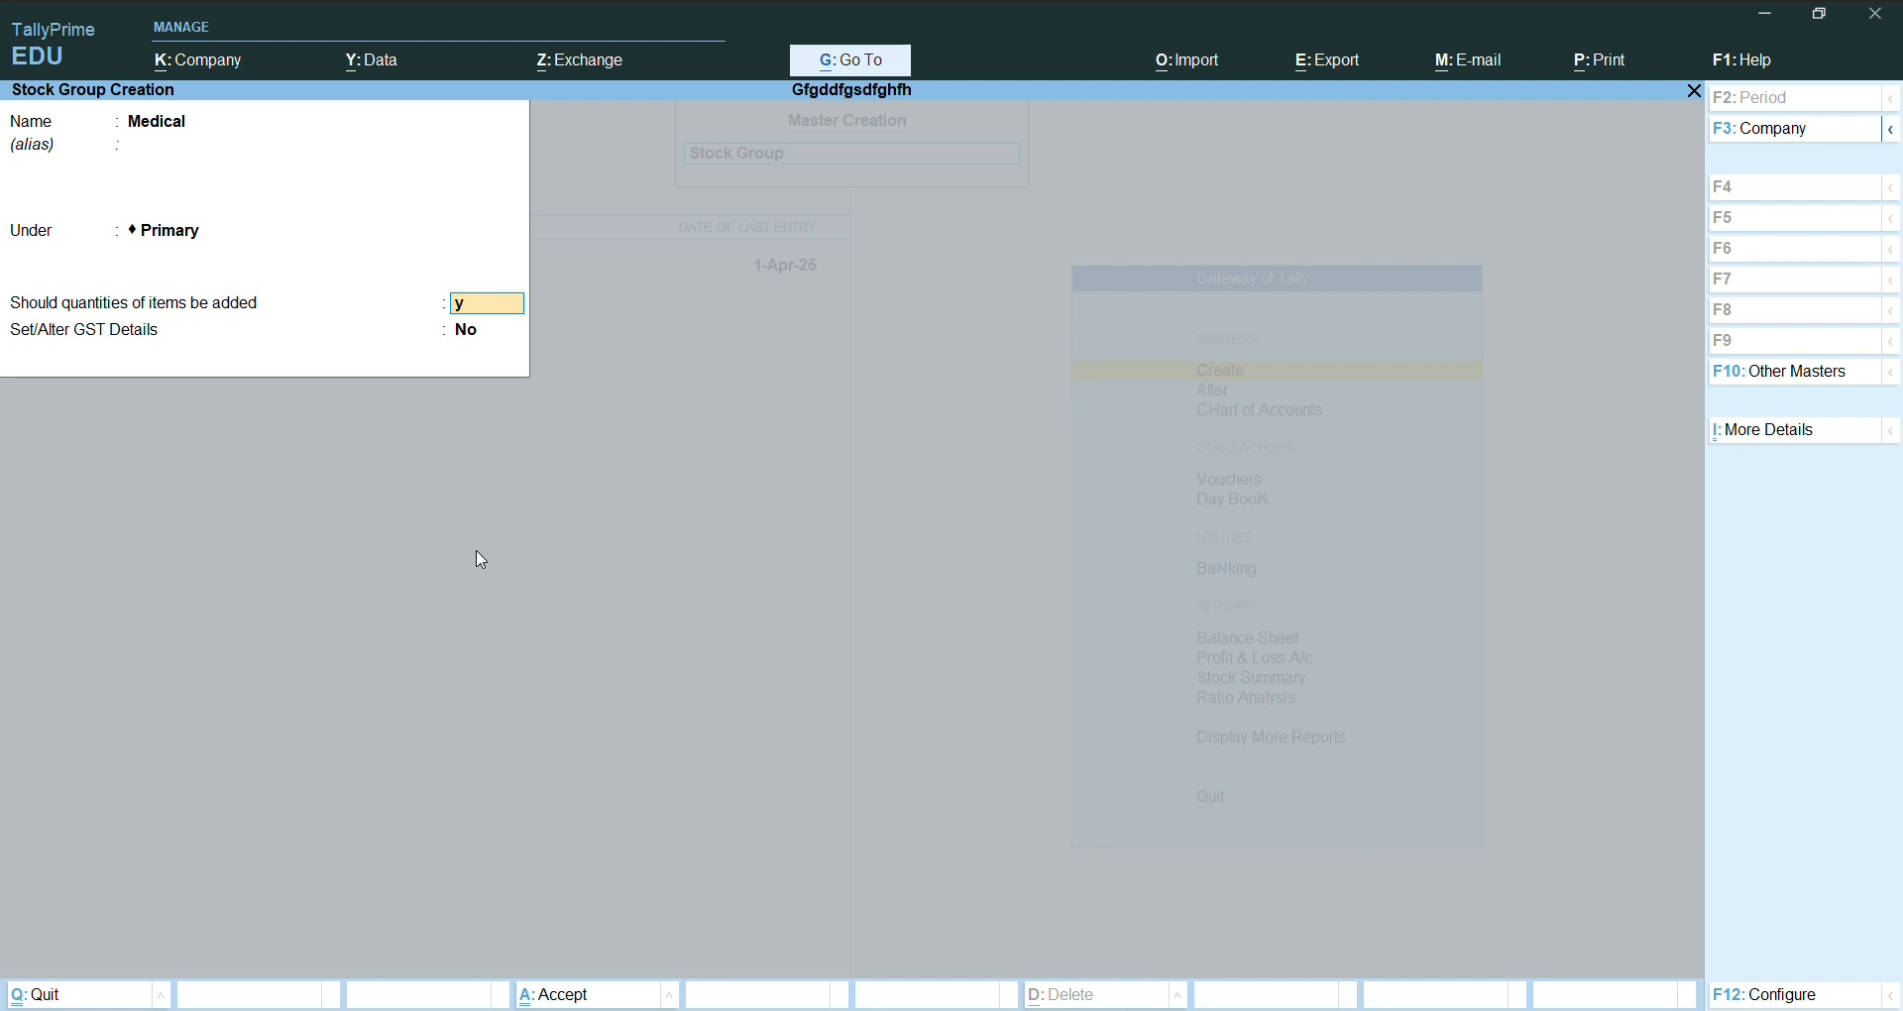
pyautogui.press('Return')
pyautogui.press('Return')
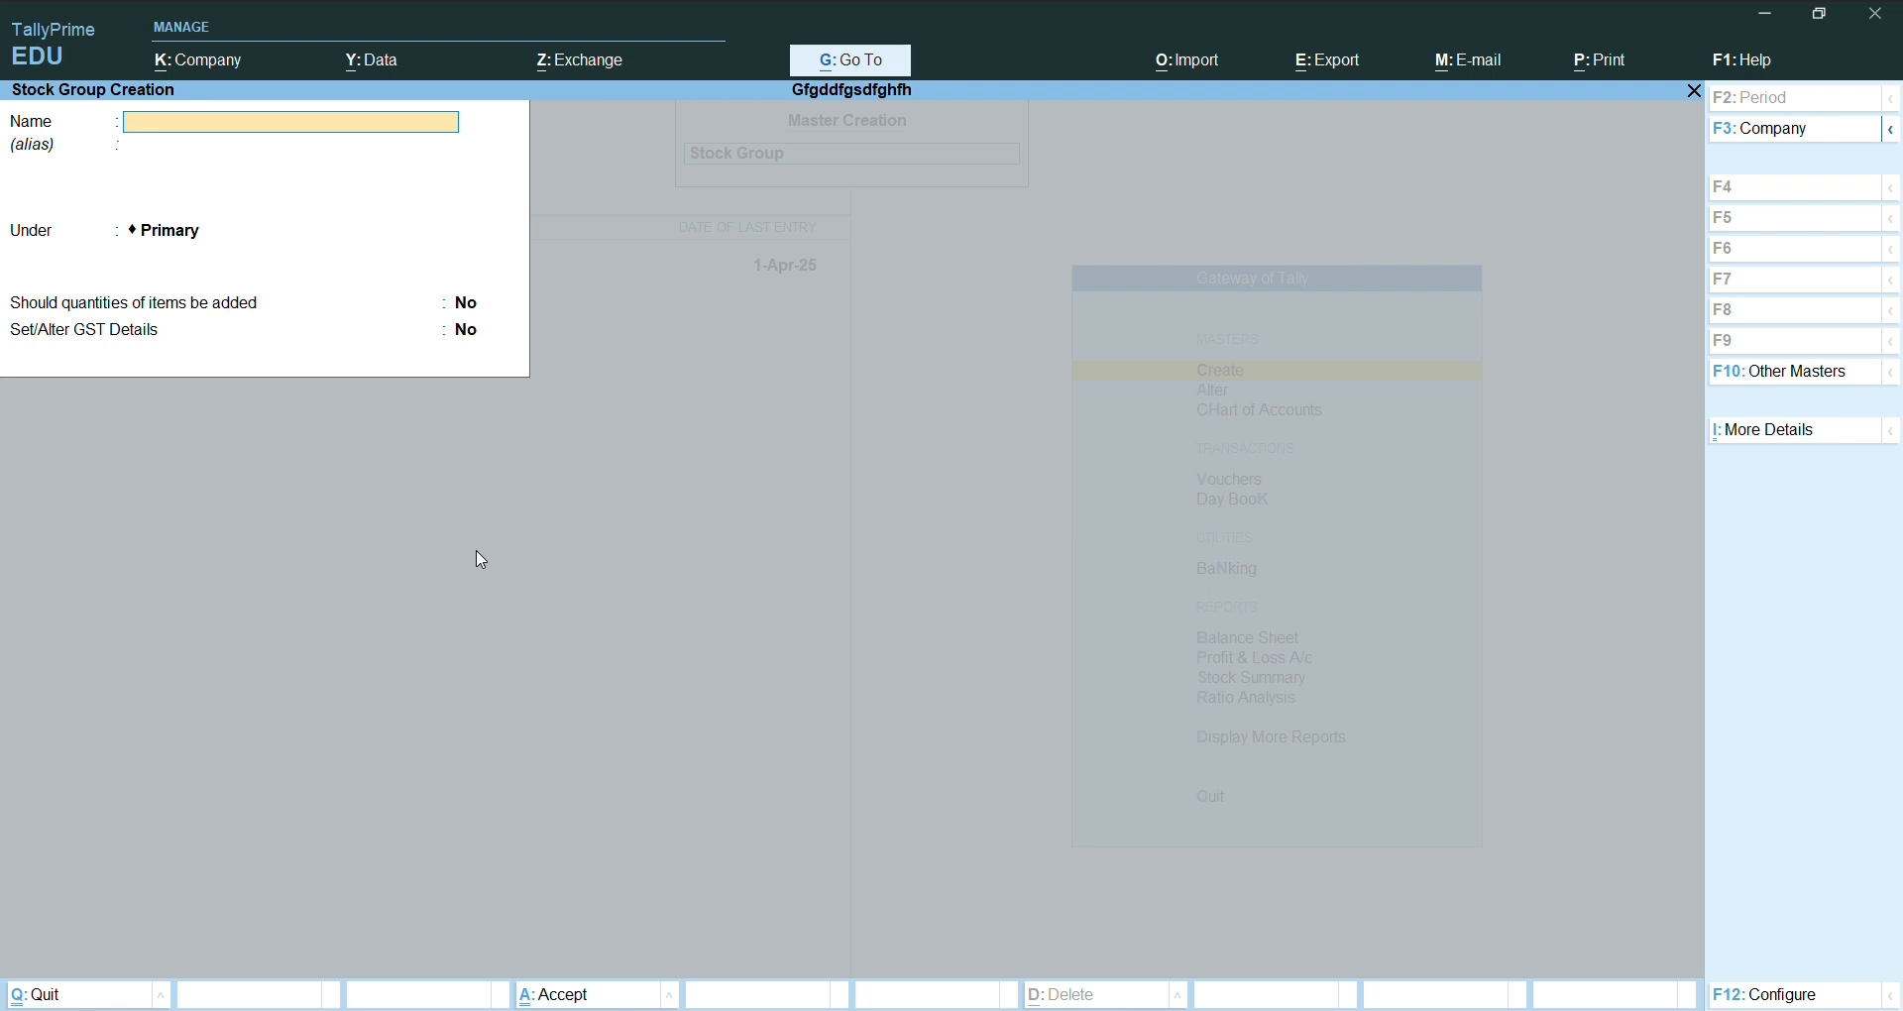
pyautogui.press('Escape')
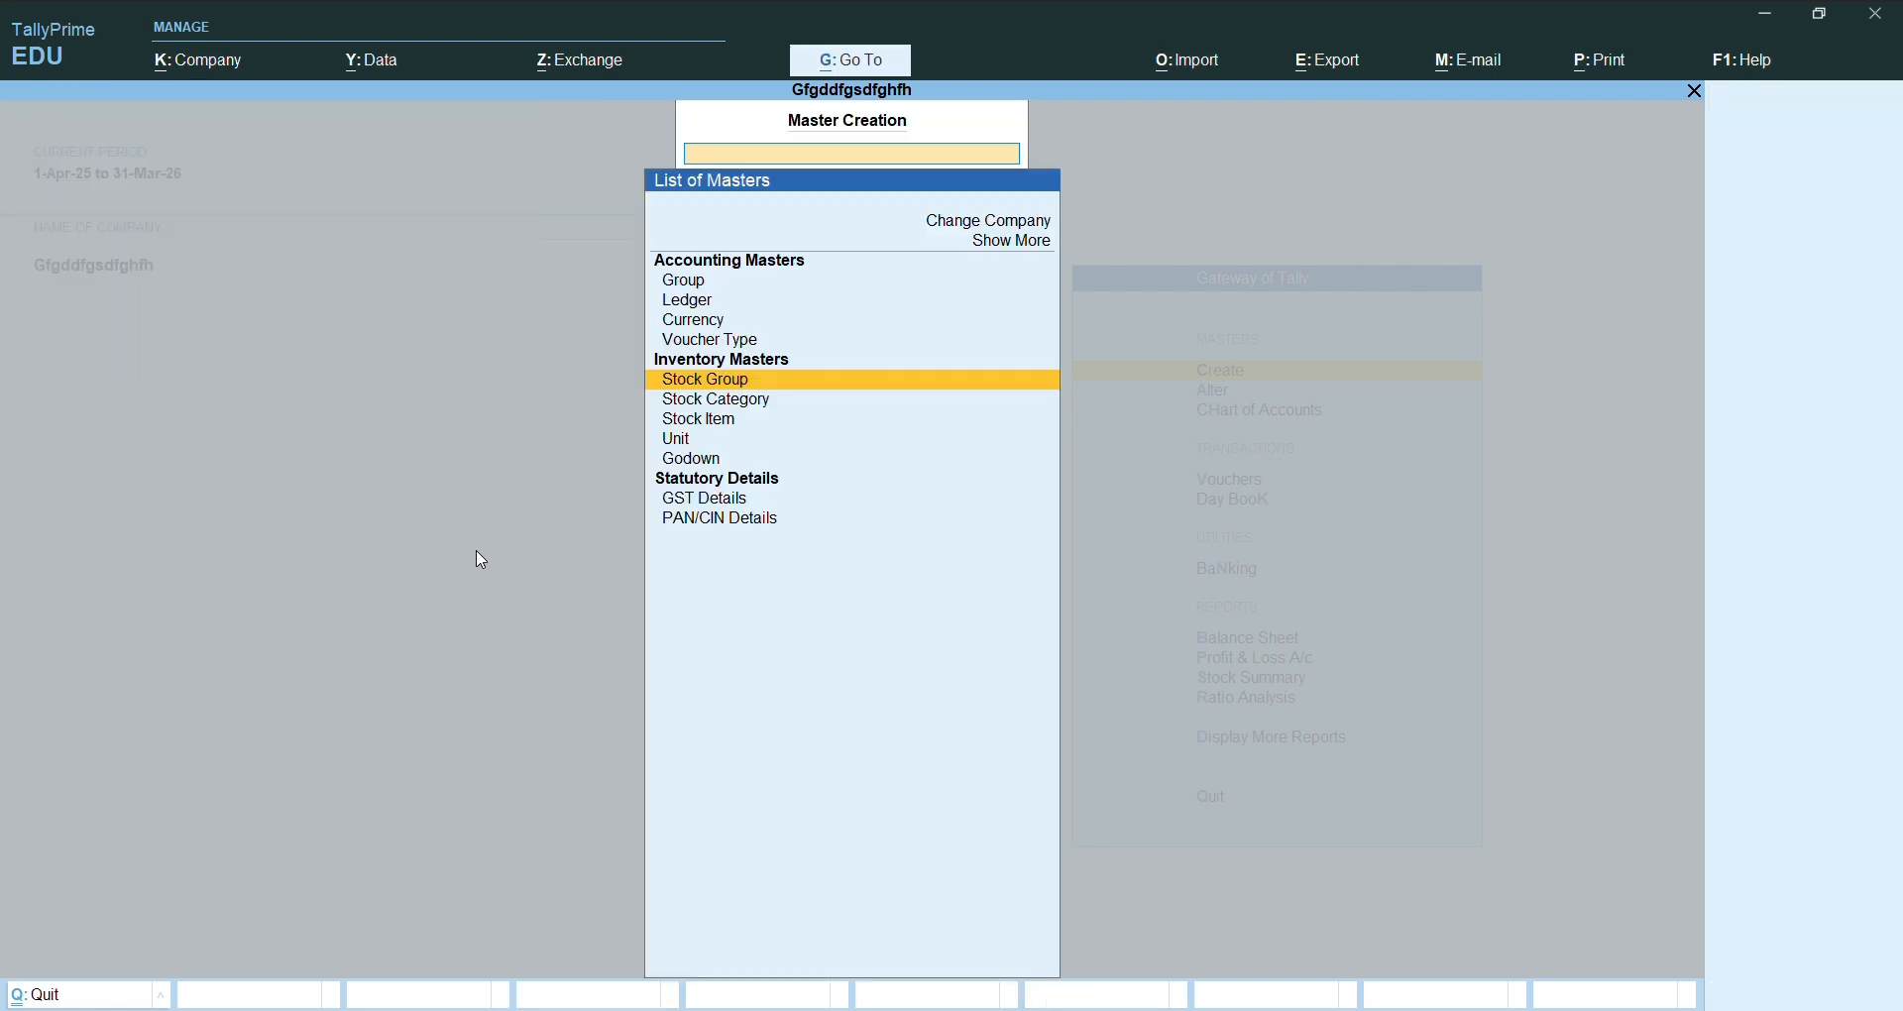
# - Start a new simple unit with the symbol strp and the formal name Strip
pyautogui.press('Down')
pyautogui.press('Down')
pyautogui.press('Down')
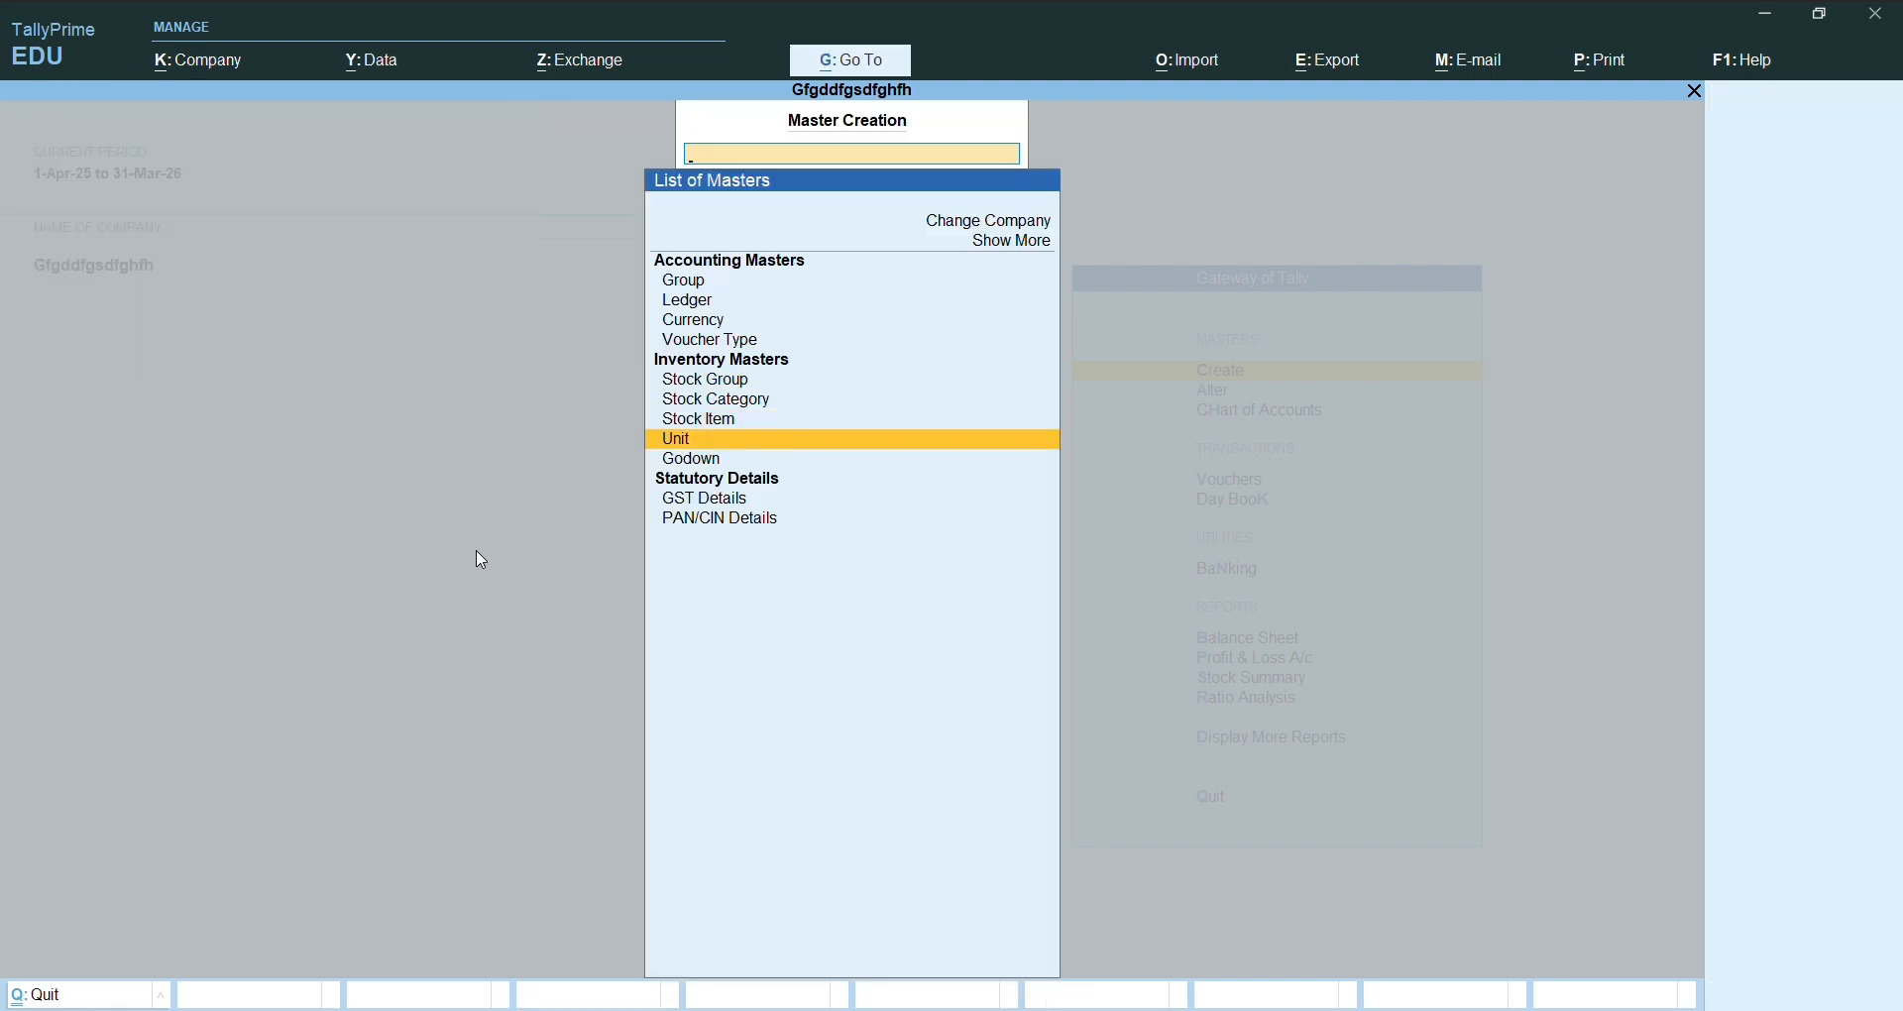
pyautogui.press('Return')
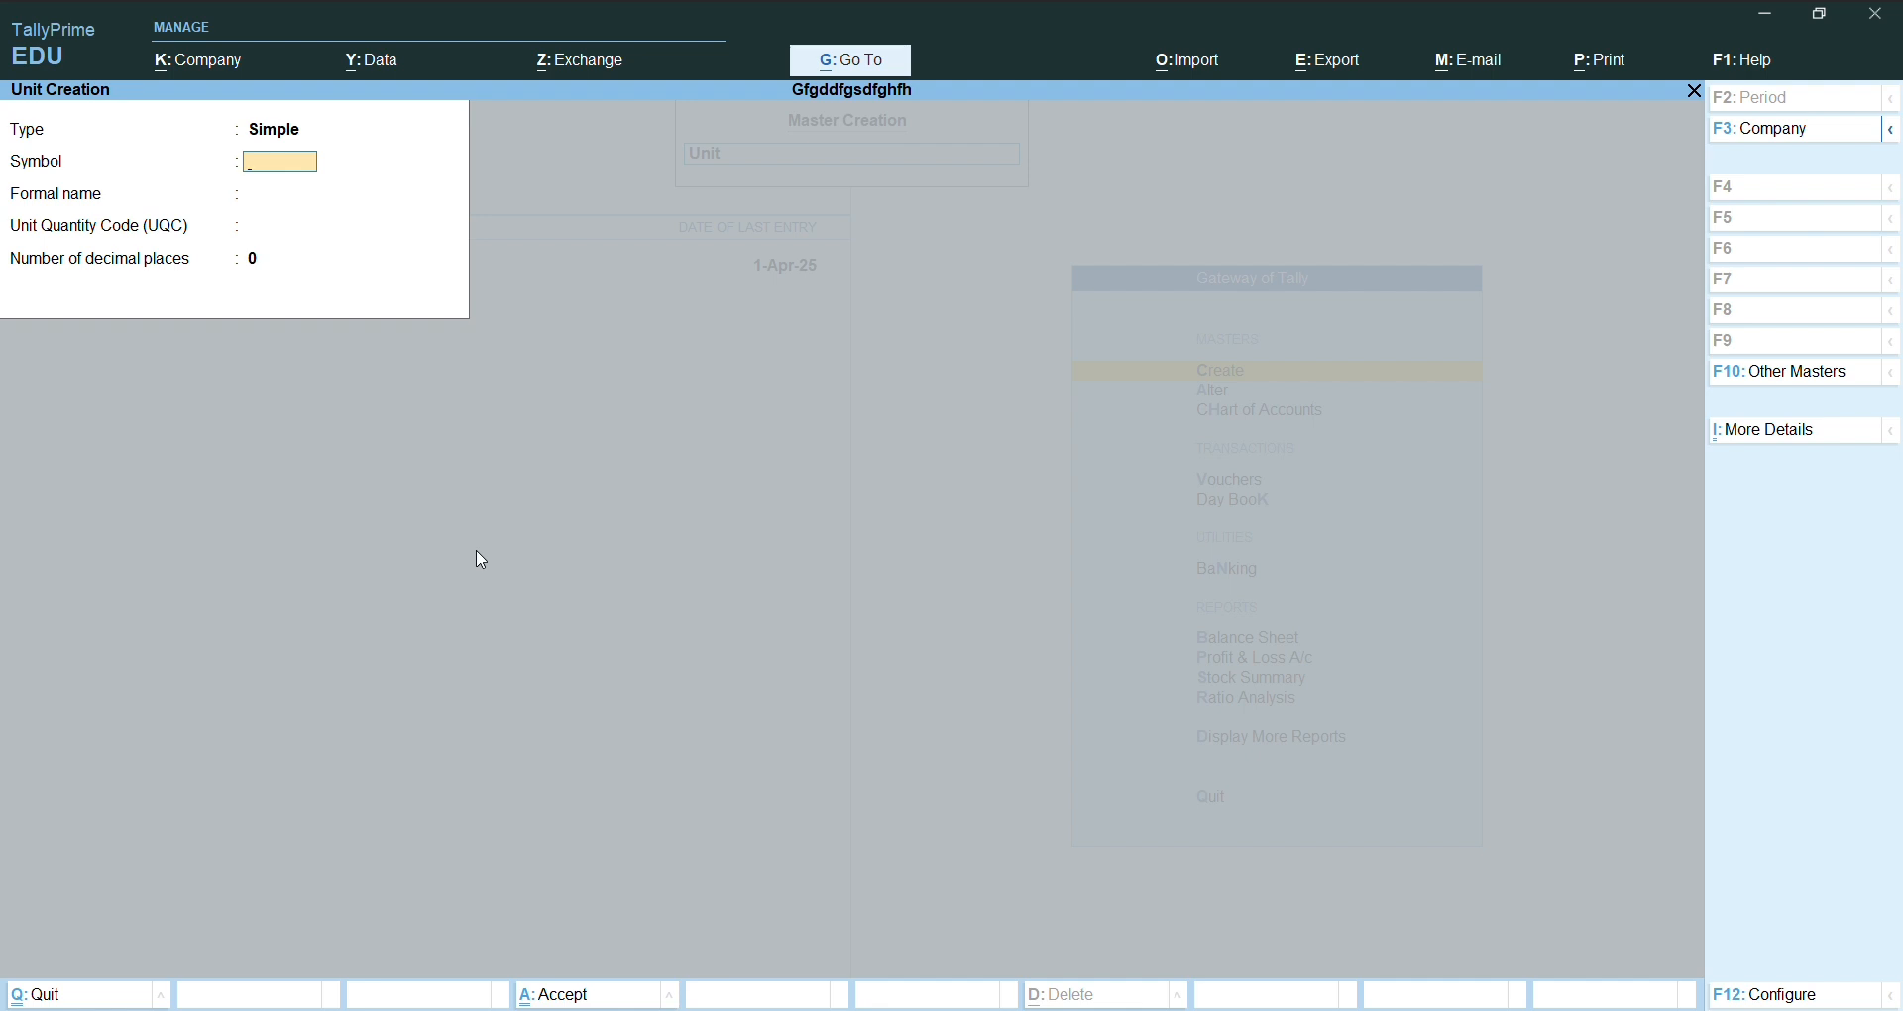
pyautogui.write('trp')
pyautogui.press('Return')
pyautogui.write('Str')
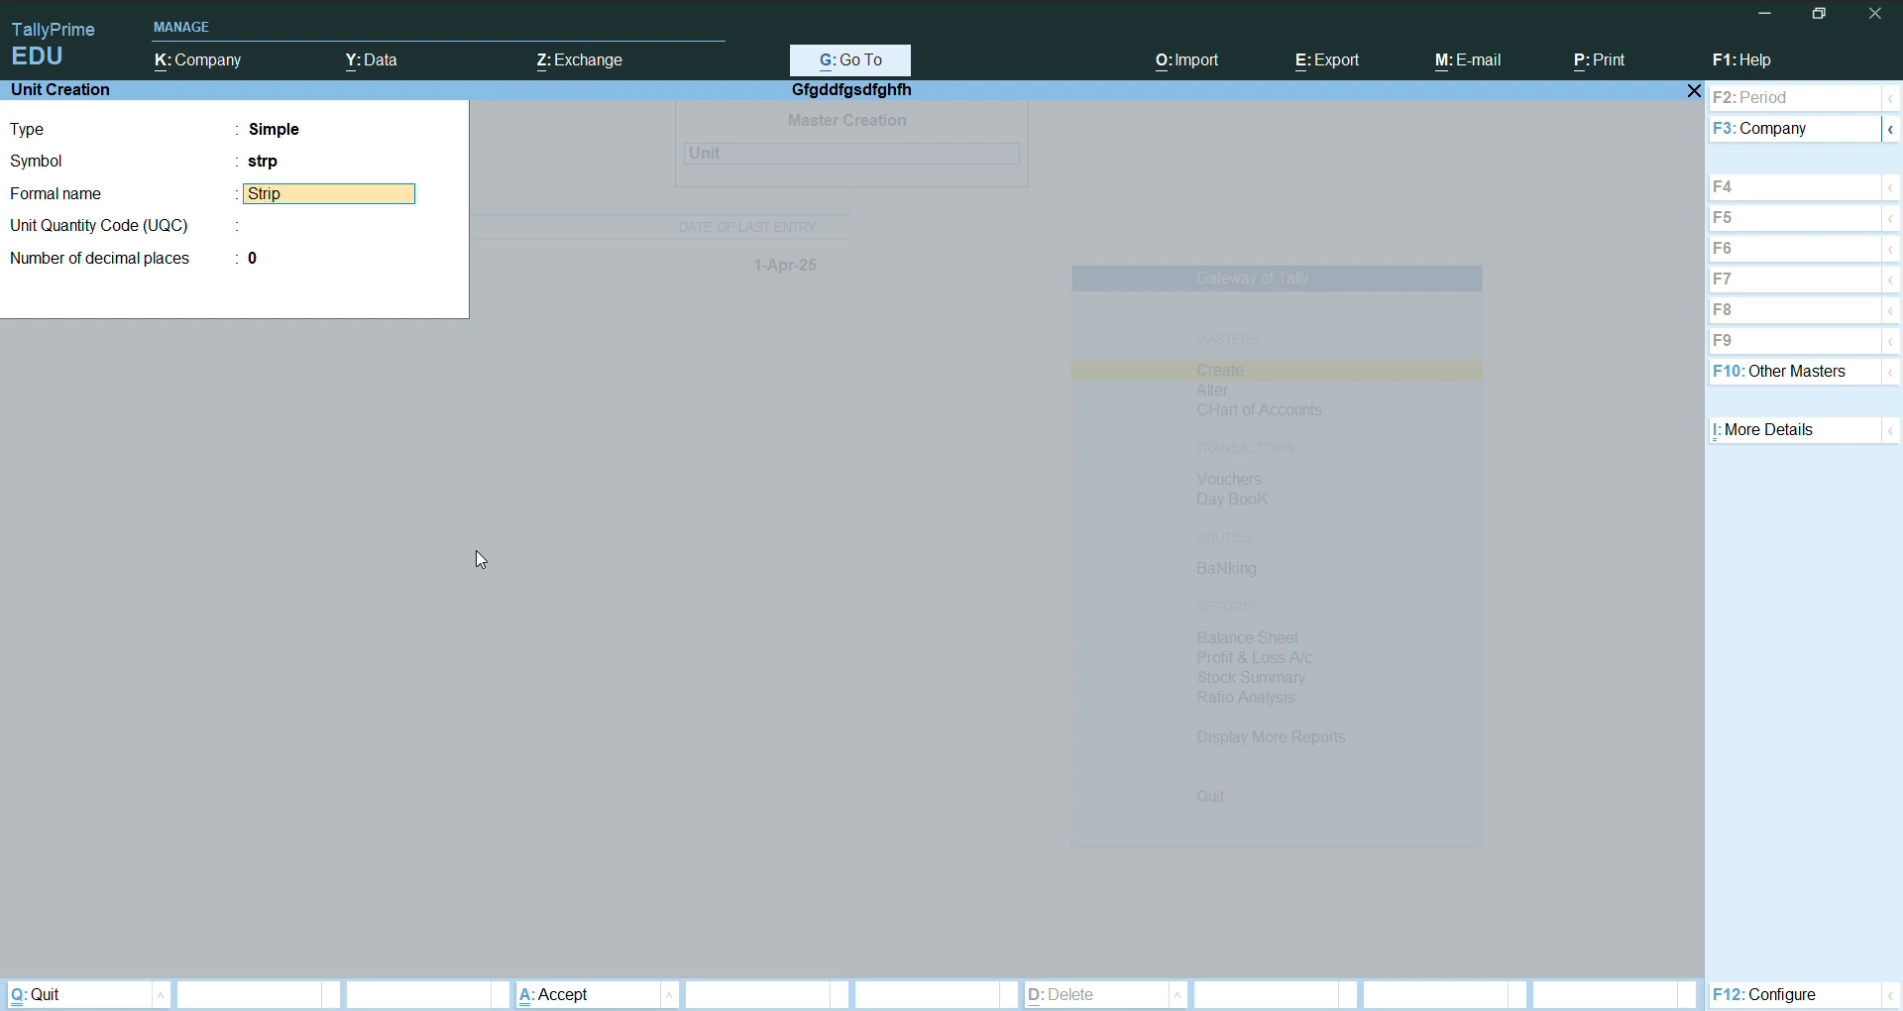
pyautogui.press('Return')
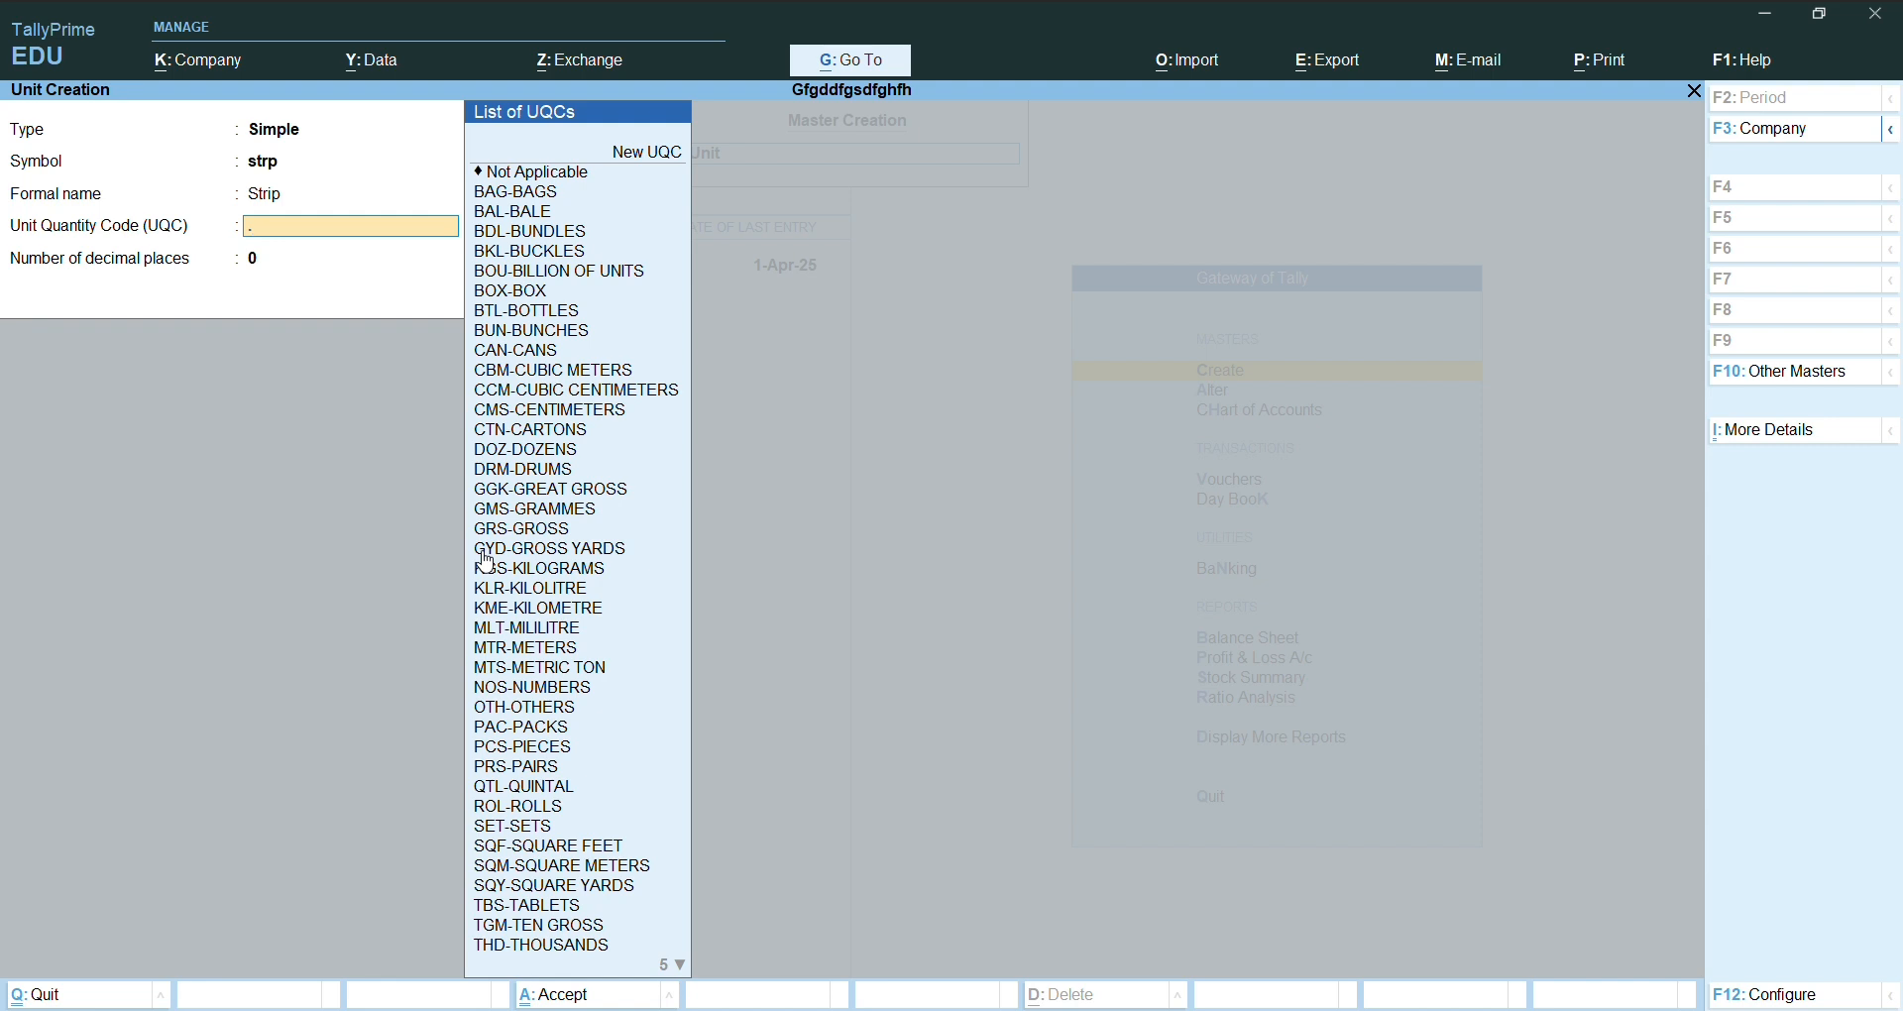
# - Look through the list of unit quantity codes for one that suits the strip unit
pyautogui.press('Down')
pyautogui.press('Down')
pyautogui.press('Down')
pyautogui.press('Down')
pyautogui.press('Down')
pyautogui.press('Down')
pyautogui.press('Down')
pyautogui.press('Down')
pyautogui.press('Down')
pyautogui.press('Down')
pyautogui.press('Down')
pyautogui.press('Down')
pyautogui.press('Down')
pyautogui.press('Down')
pyautogui.press('Down')
pyautogui.press('Down')
pyautogui.press('Down')
pyautogui.press('Down')
pyautogui.press('Down')
pyautogui.press('Down')
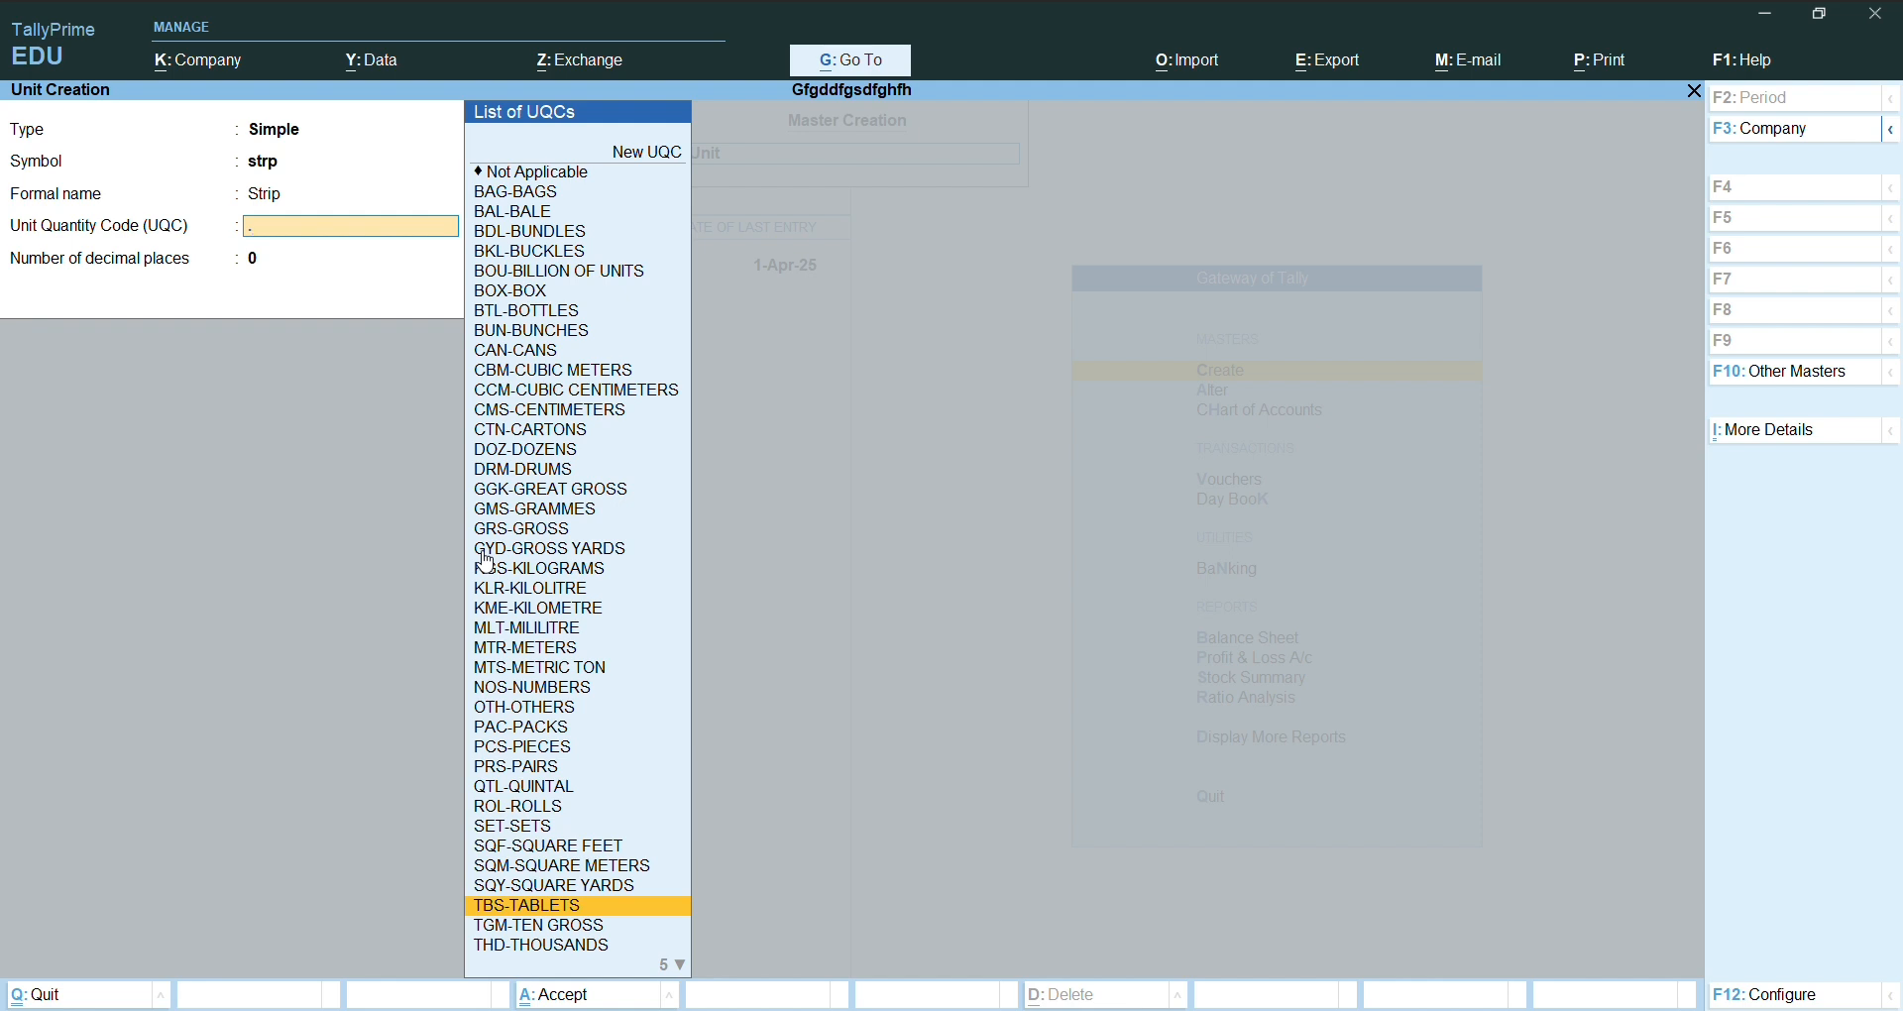
pyautogui.press('Up')
pyautogui.press('Up')
pyautogui.press('Up')
pyautogui.press('Up')
pyautogui.press('Up')
pyautogui.press('Up')
pyautogui.press('Up')
pyautogui.press('Up')
pyautogui.press('Up')
pyautogui.press('Up')
pyautogui.press('Up')
pyautogui.press('Up')
pyautogui.press('Up')
pyautogui.press('Up')
pyautogui.press('Up')
pyautogui.press('Up')
pyautogui.press('Up')
pyautogui.press('Up')
pyautogui.press('Up')
pyautogui.press('Up')
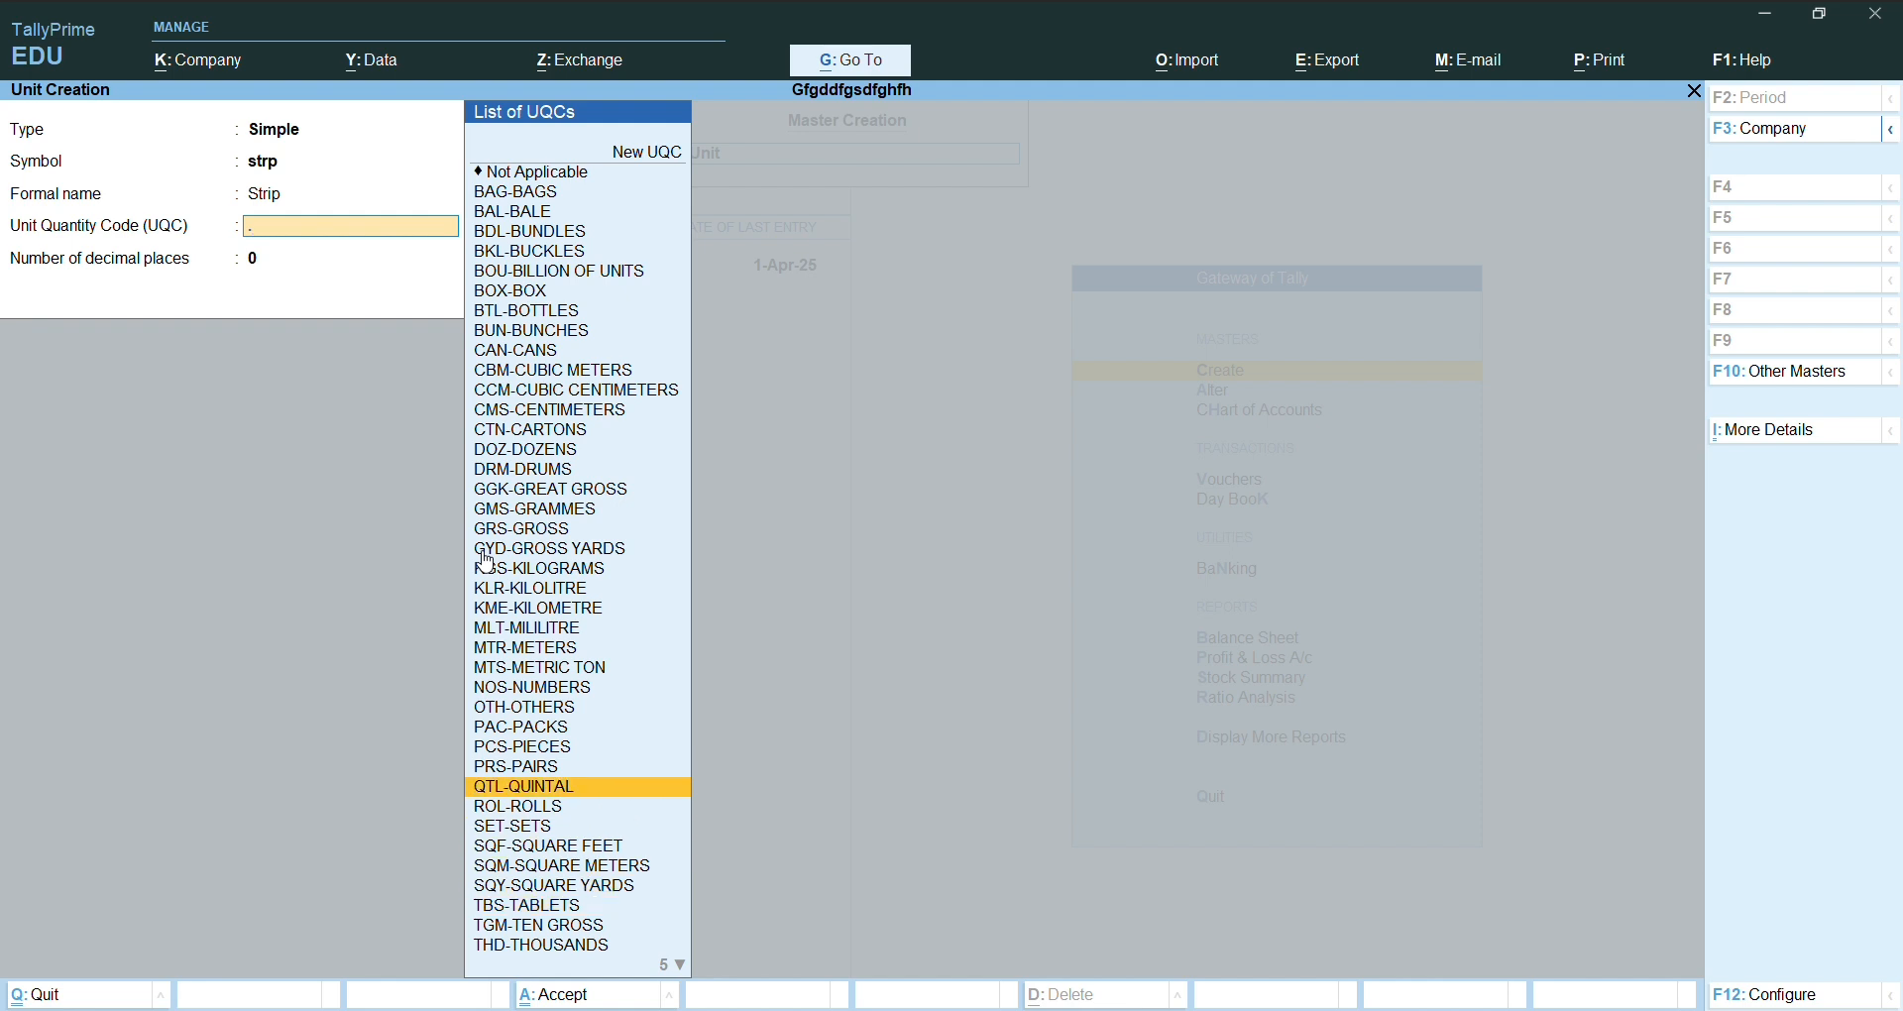
pyautogui.press('Up')
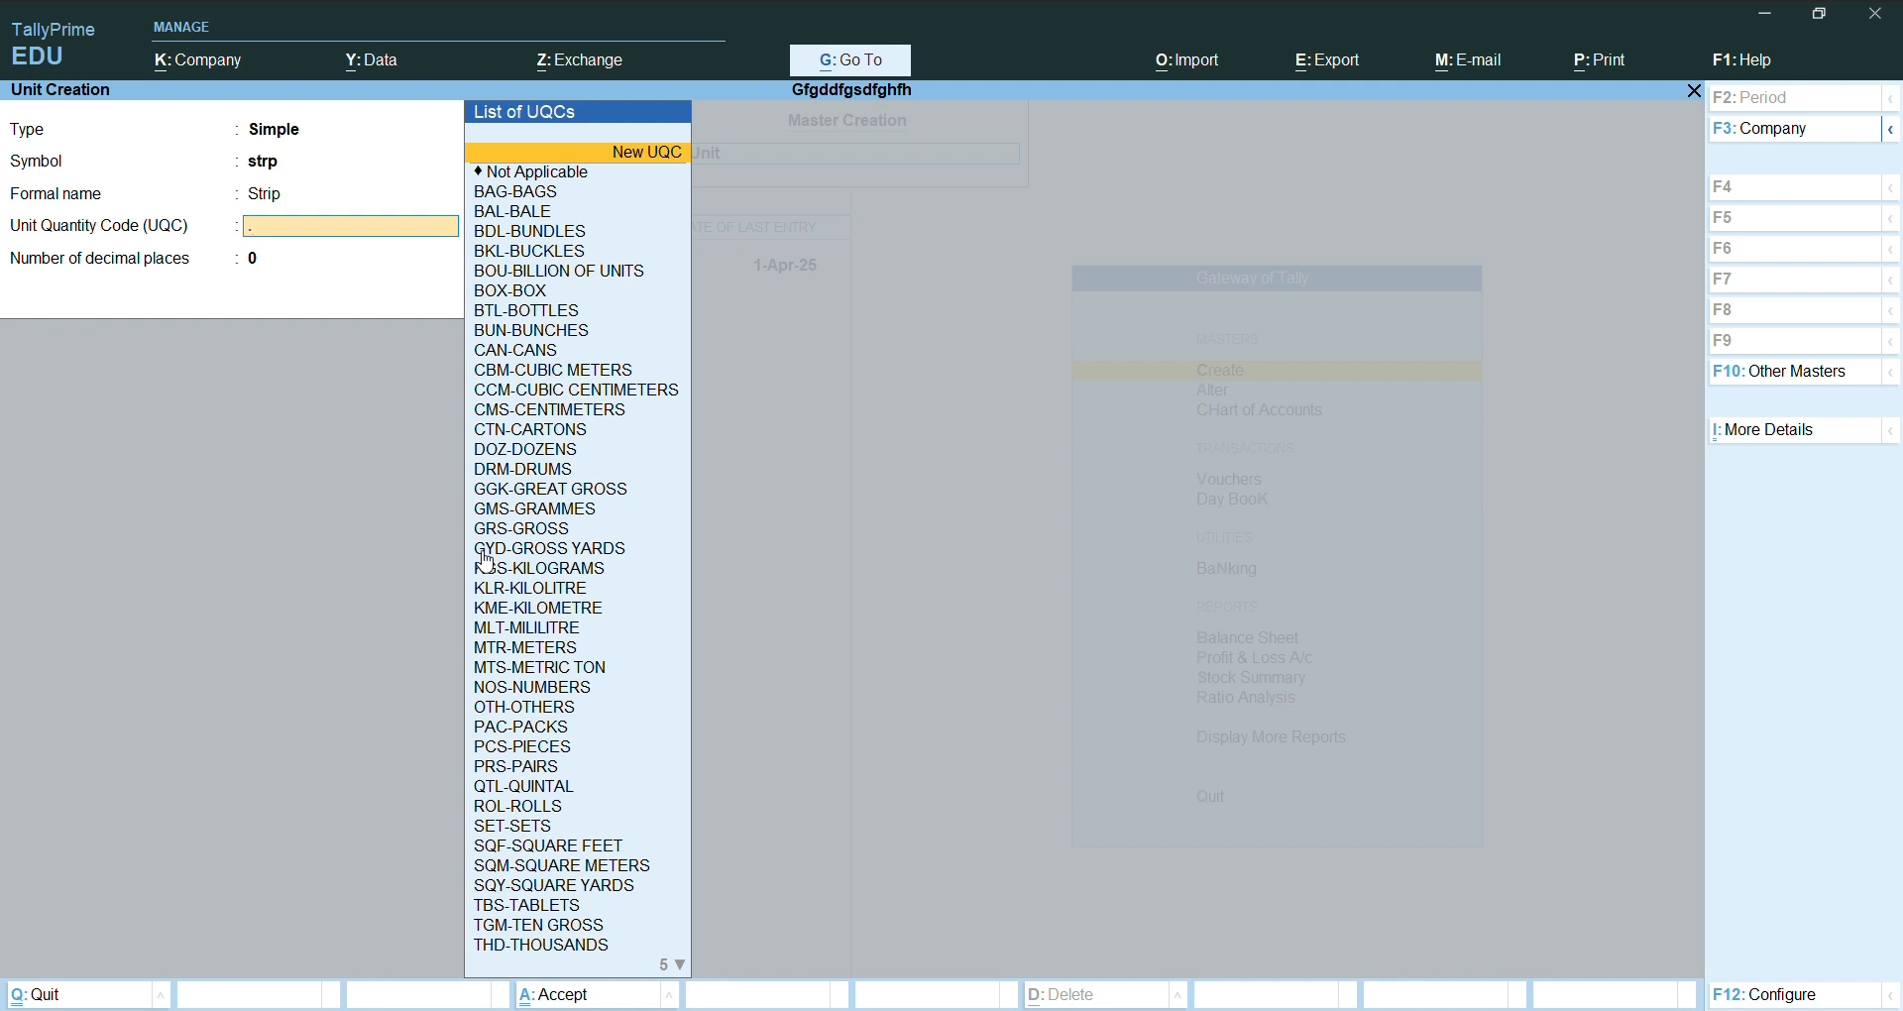
# - Set the unit quantity code to Not Applicable, keep 0 decimal places, save the unit and leave the form
pyautogui.press('Down')
pyautogui.press('Return')
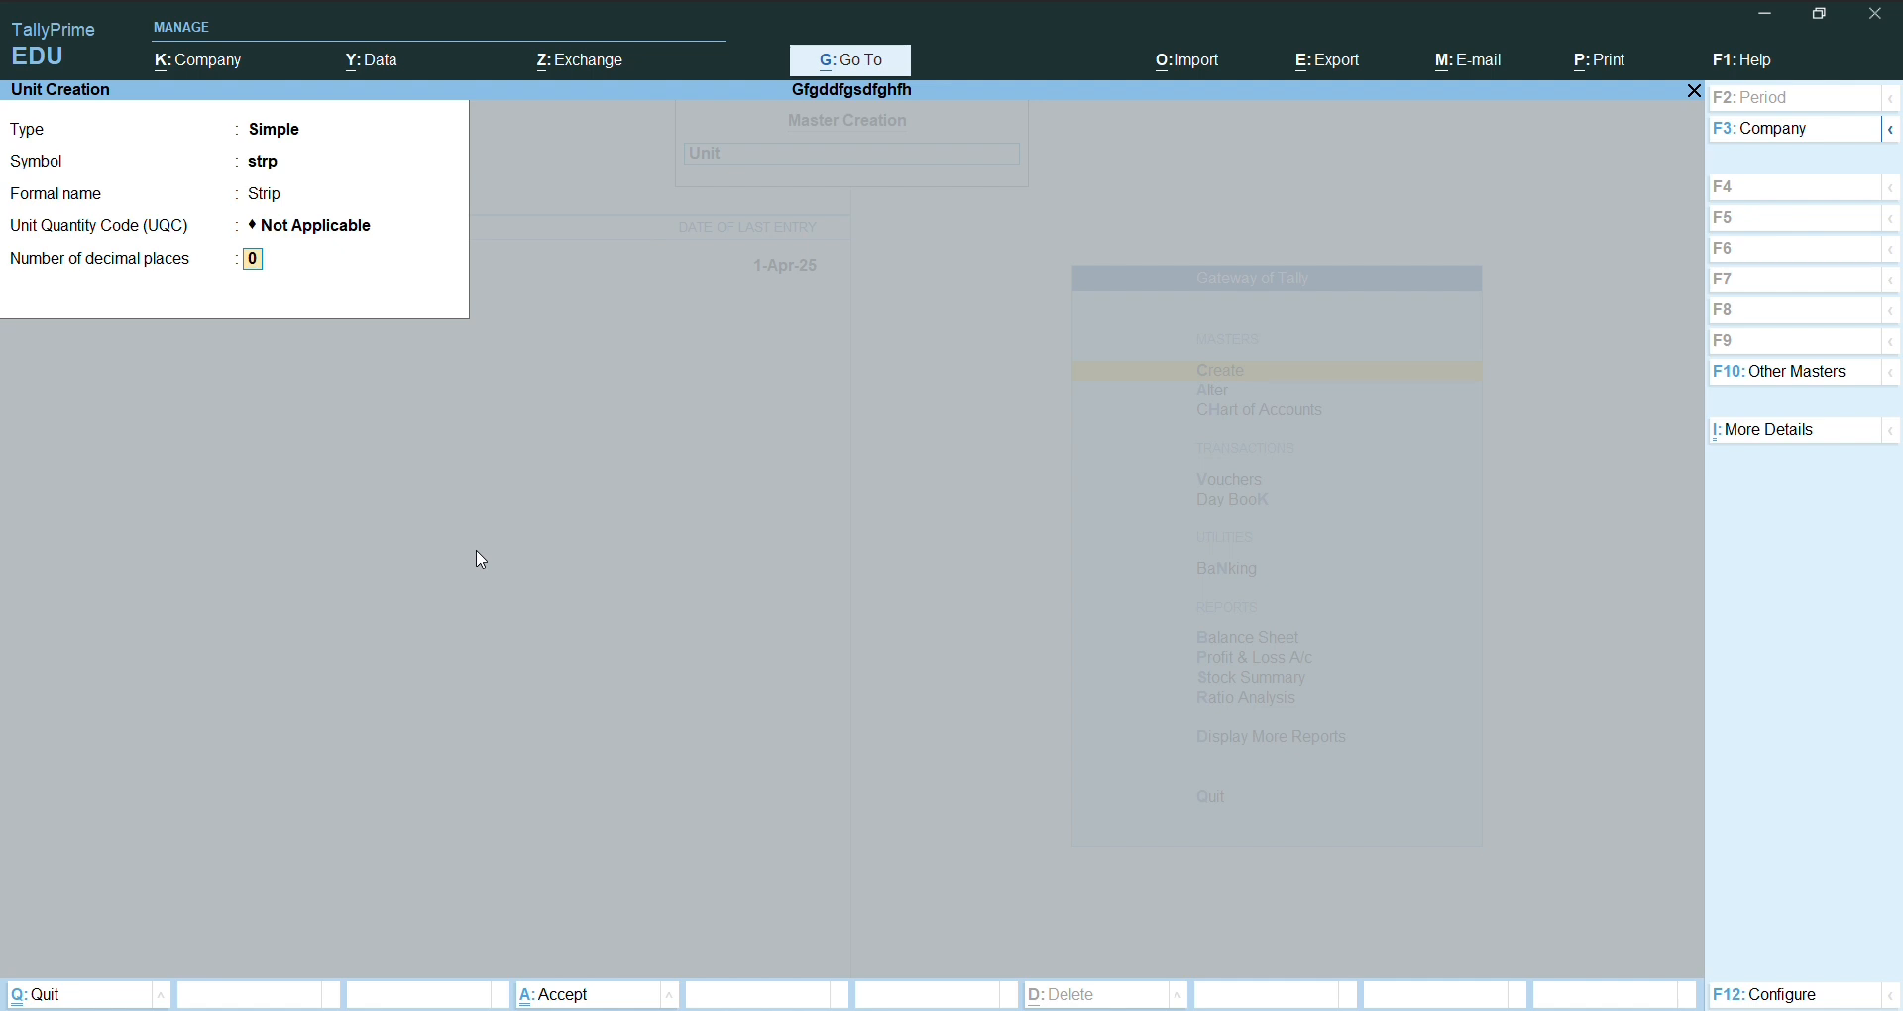
pyautogui.press('Return')
pyautogui.press('Return')
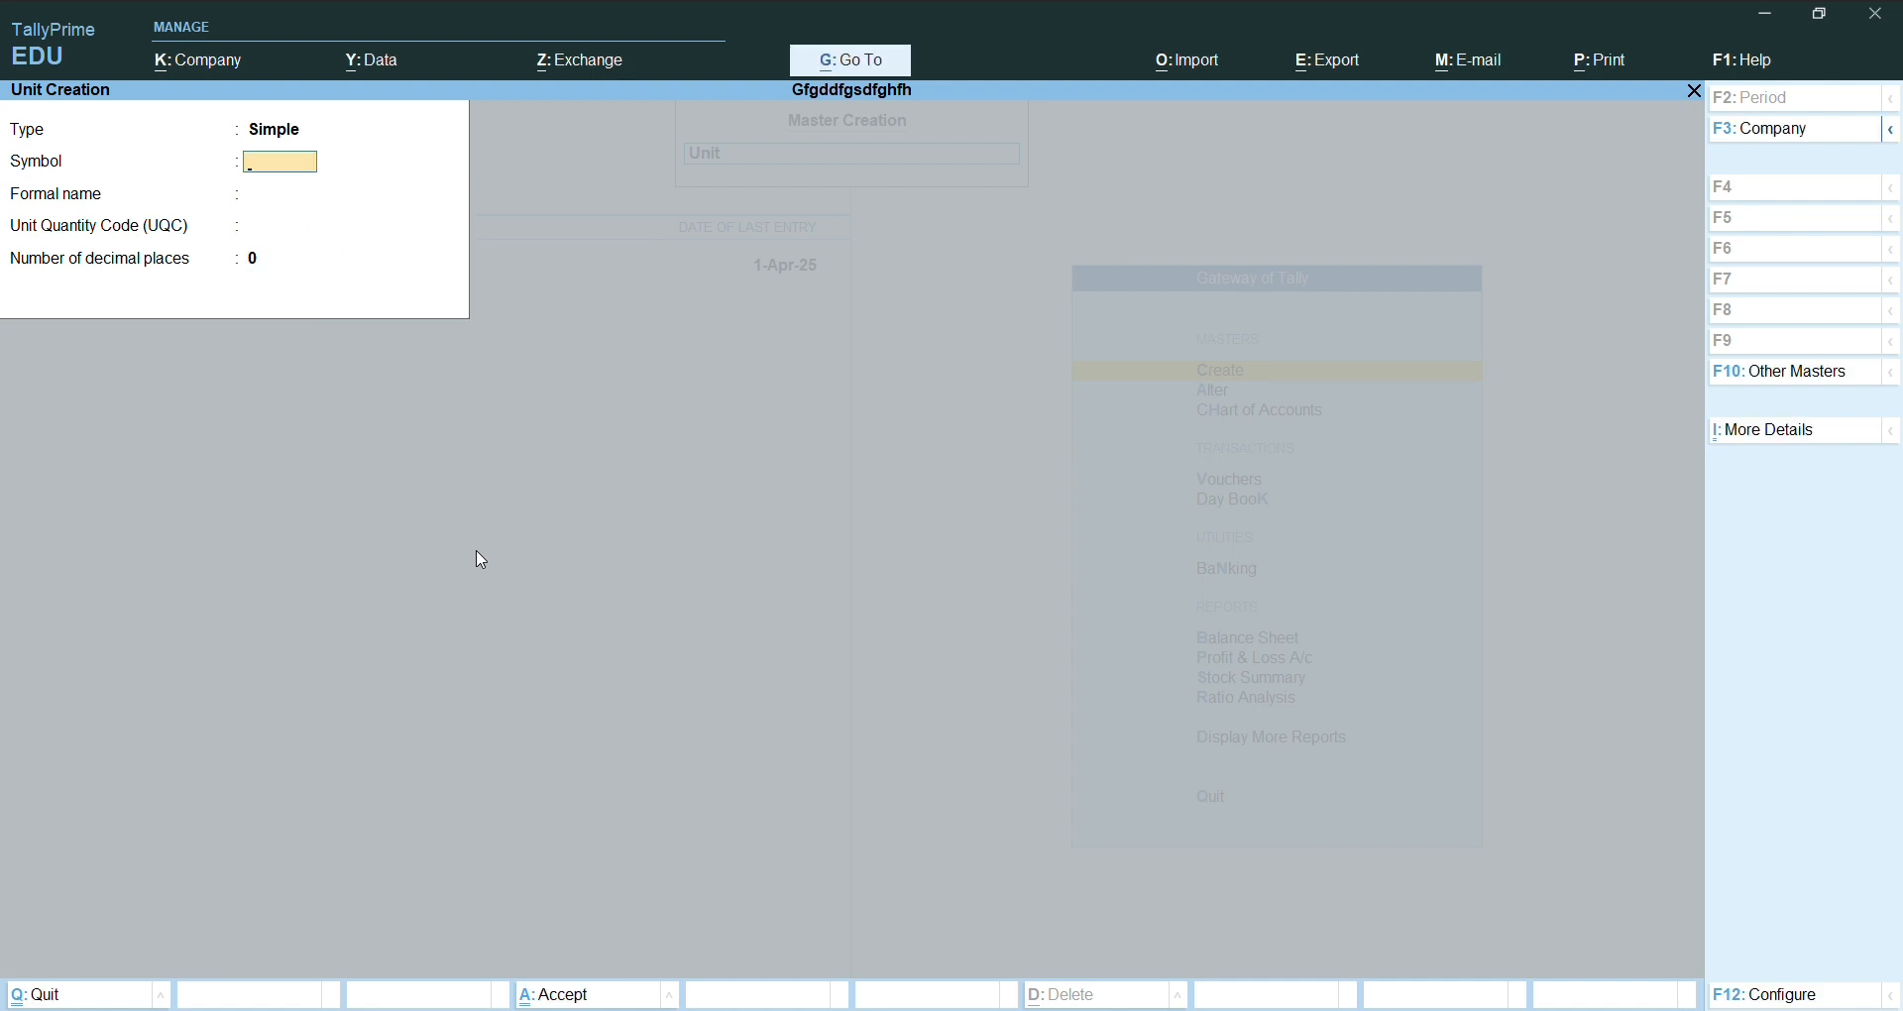
pyautogui.press('Escape')
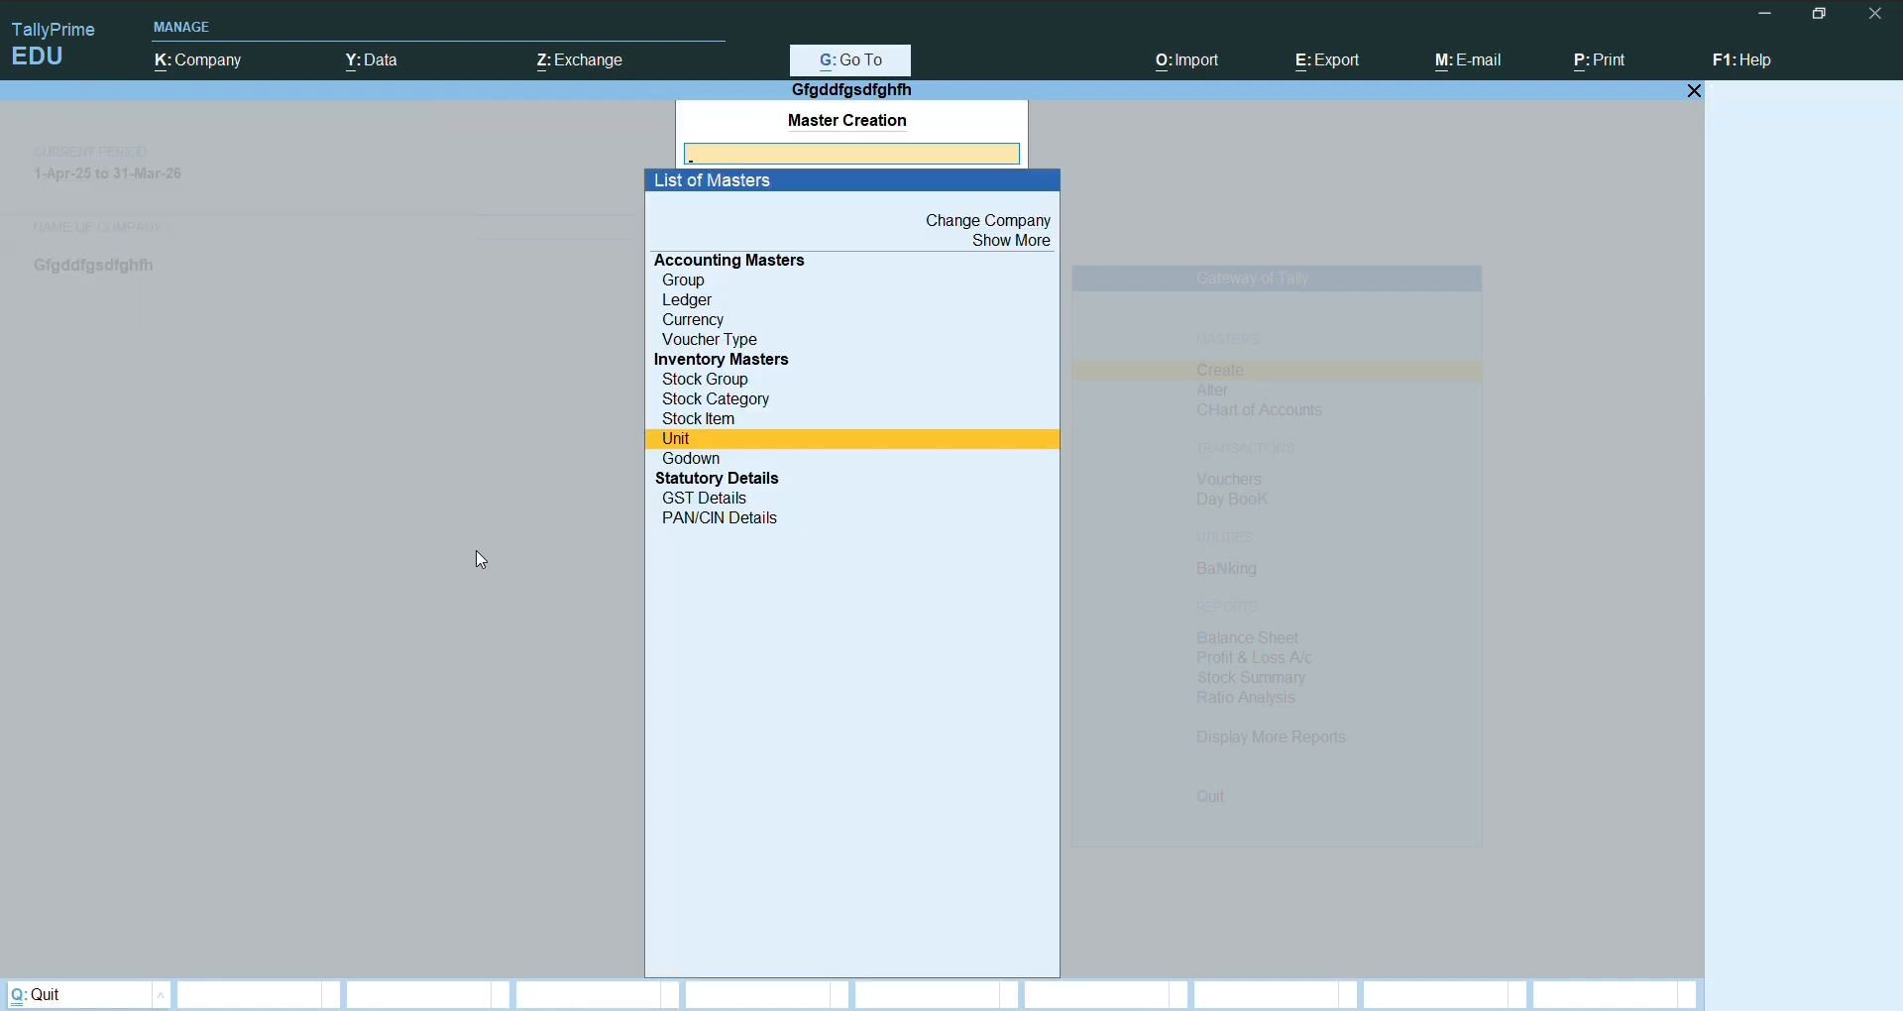
# - Start a stock item named Pracatemol under the Medical group, with category Not Applicable and unit strp
pyautogui.press('Up')
pyautogui.press('Return')
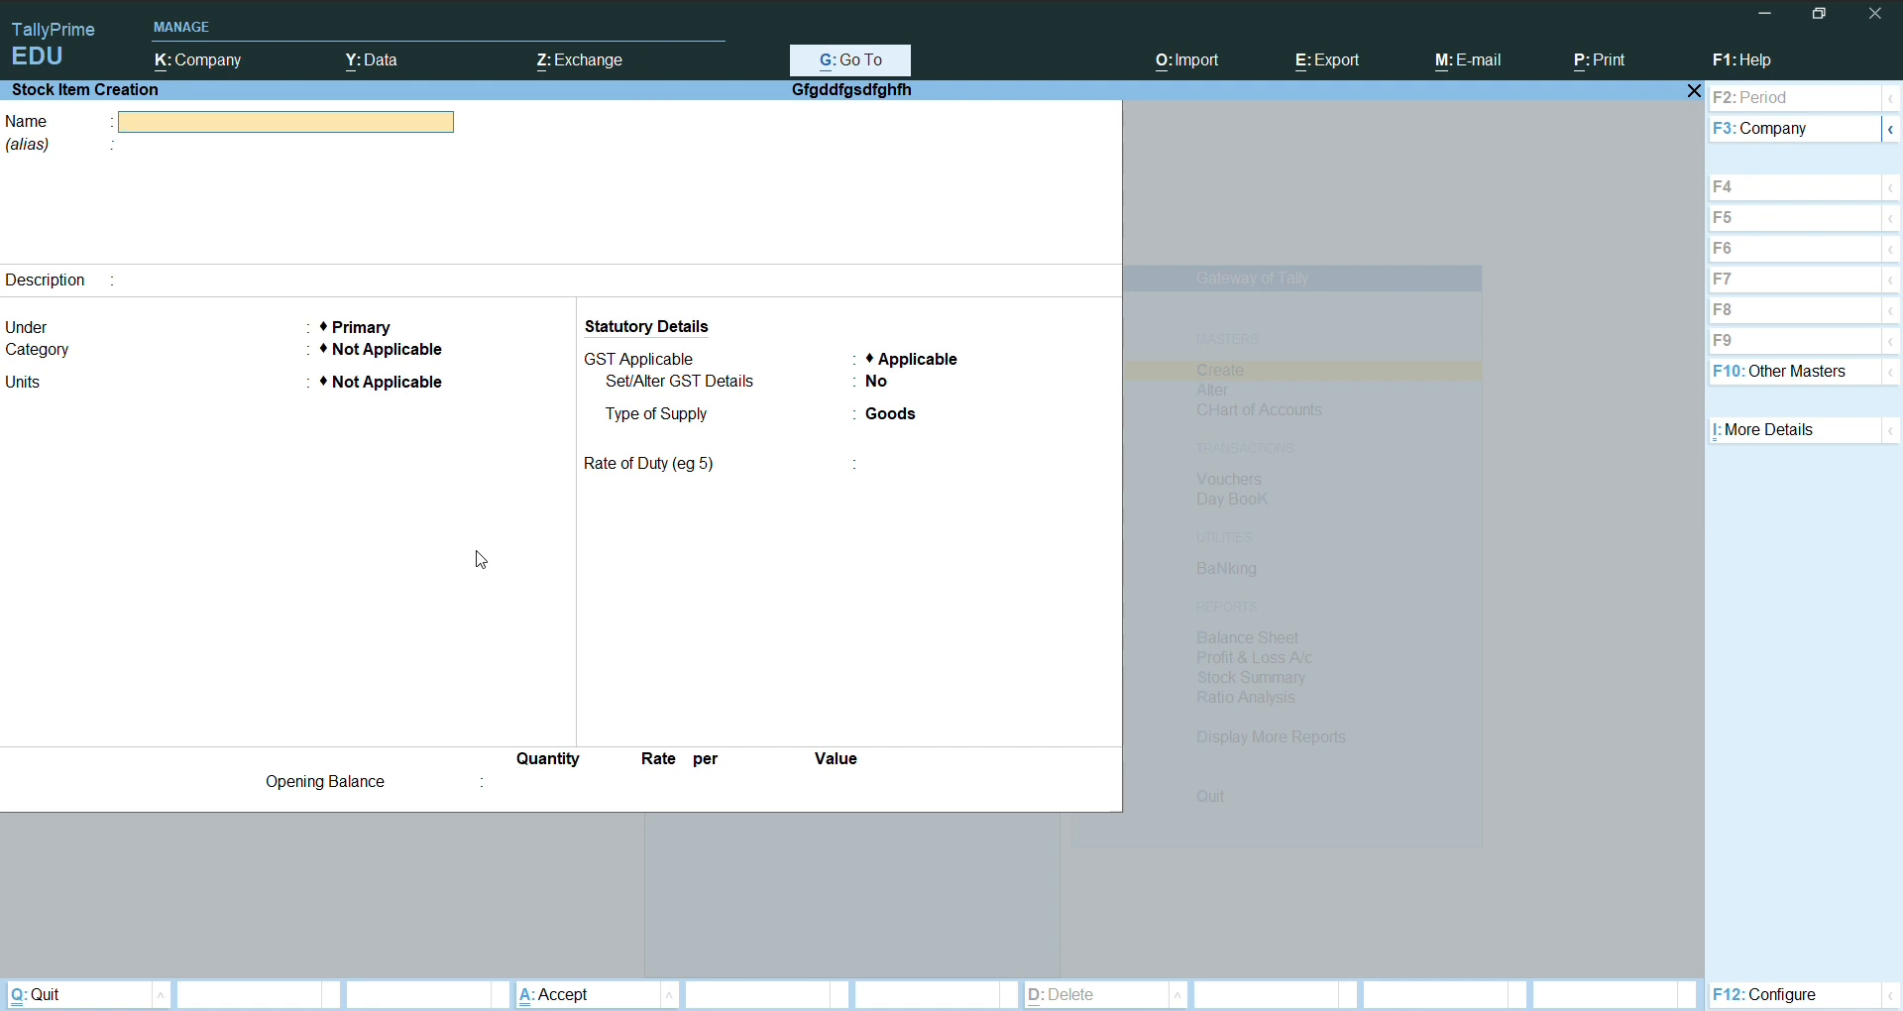
pyautogui.write('Pracatemo')
pyautogui.press('Return')
pyautogui.press('Return')
pyautogui.press('Return')
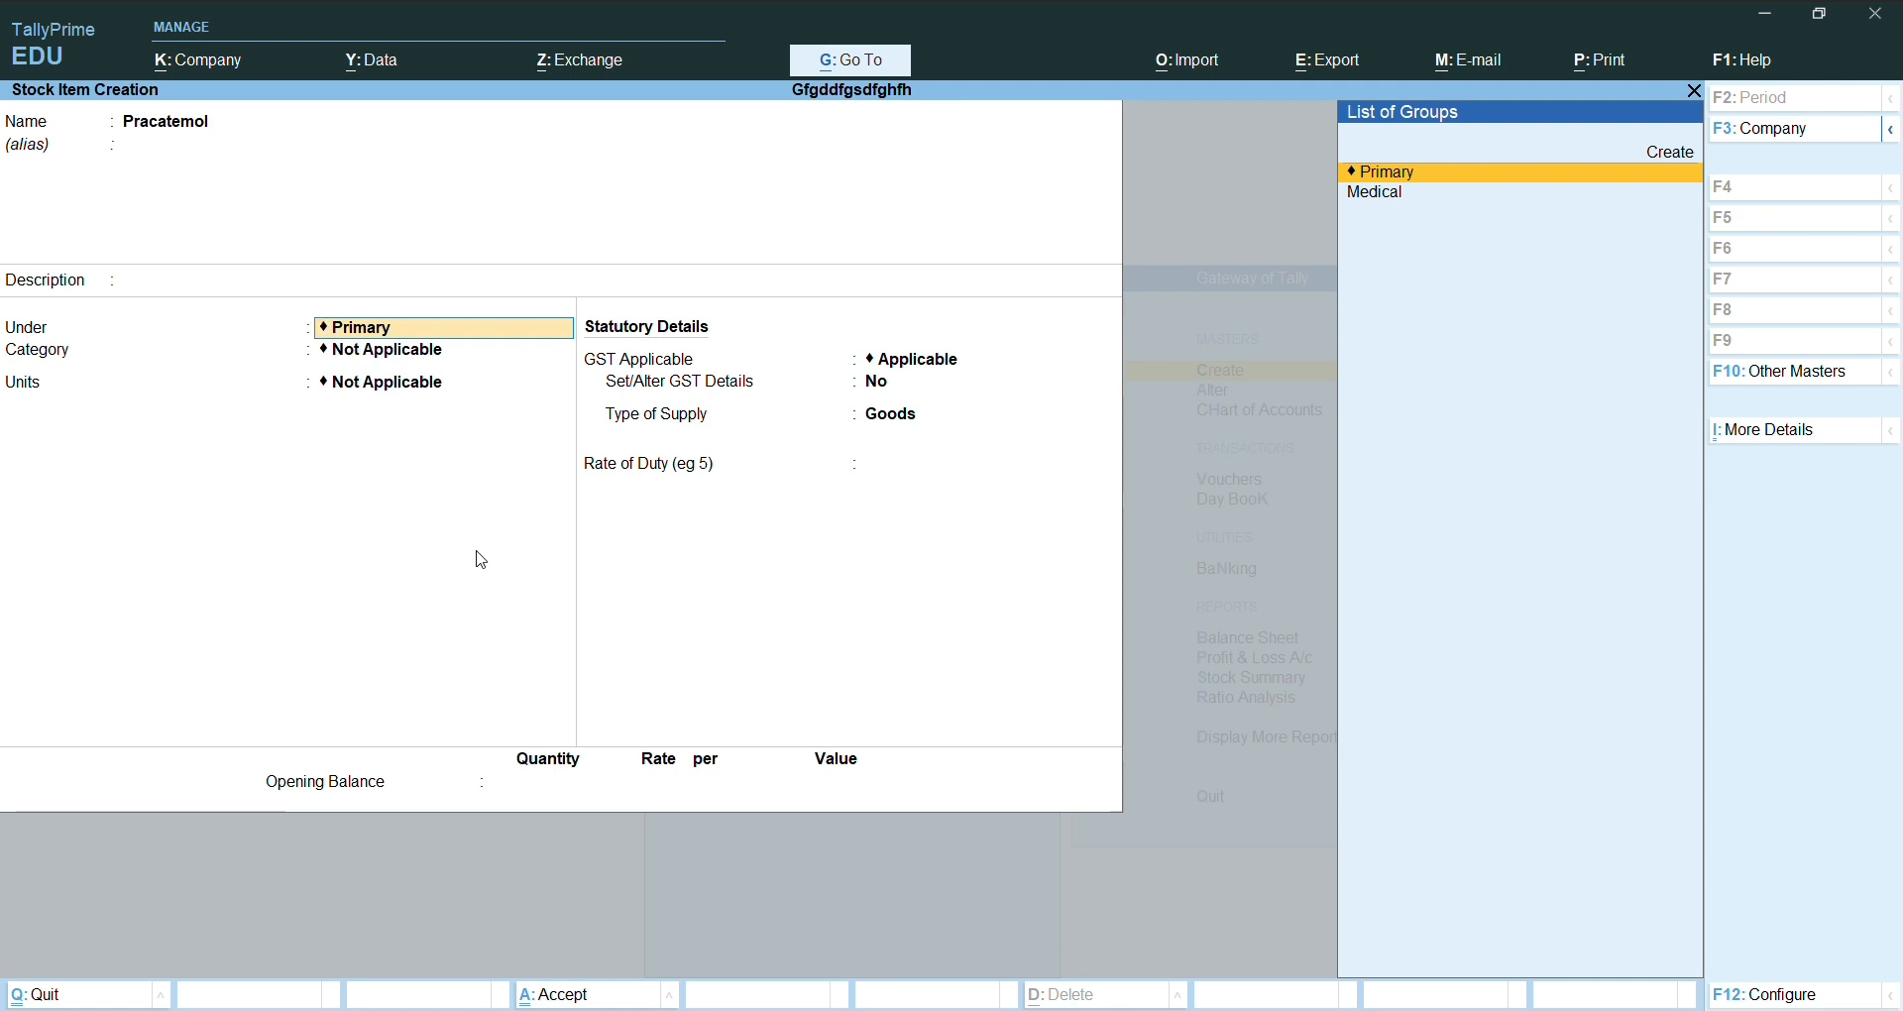
pyautogui.press('Down')
pyautogui.press('Return')
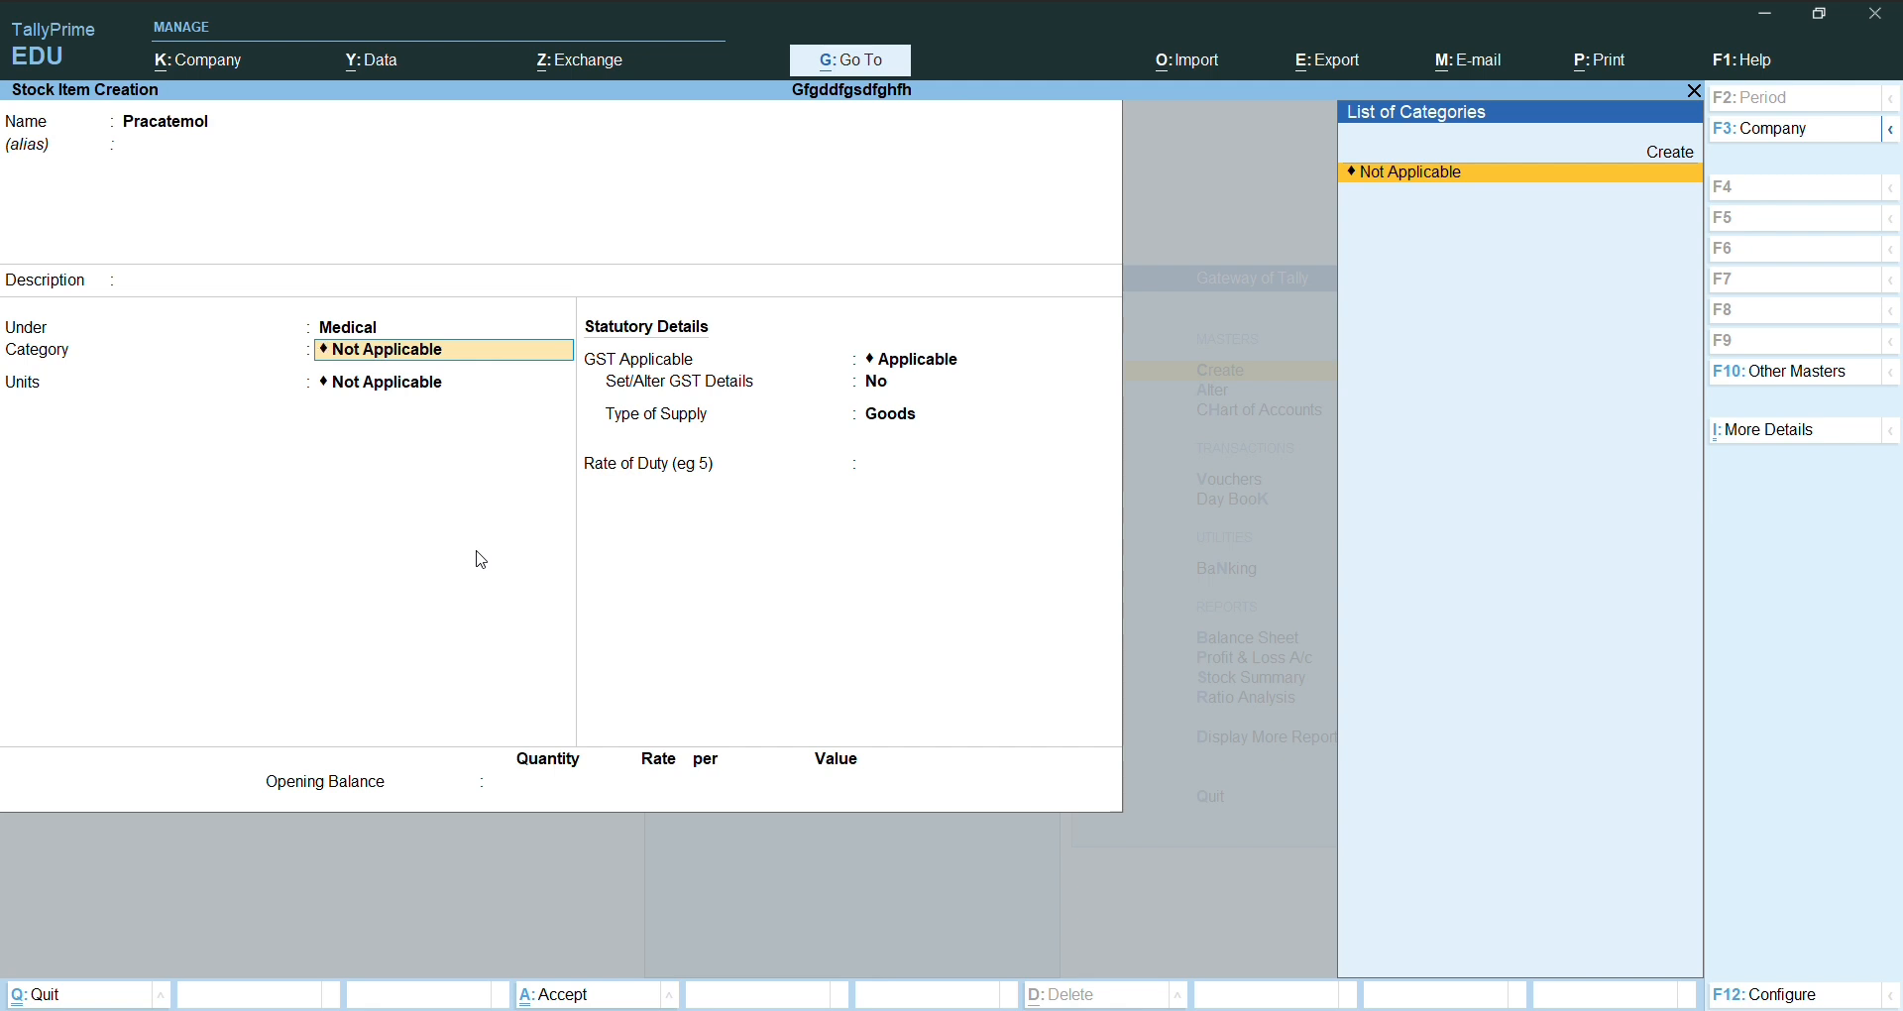
pyautogui.press('Return')
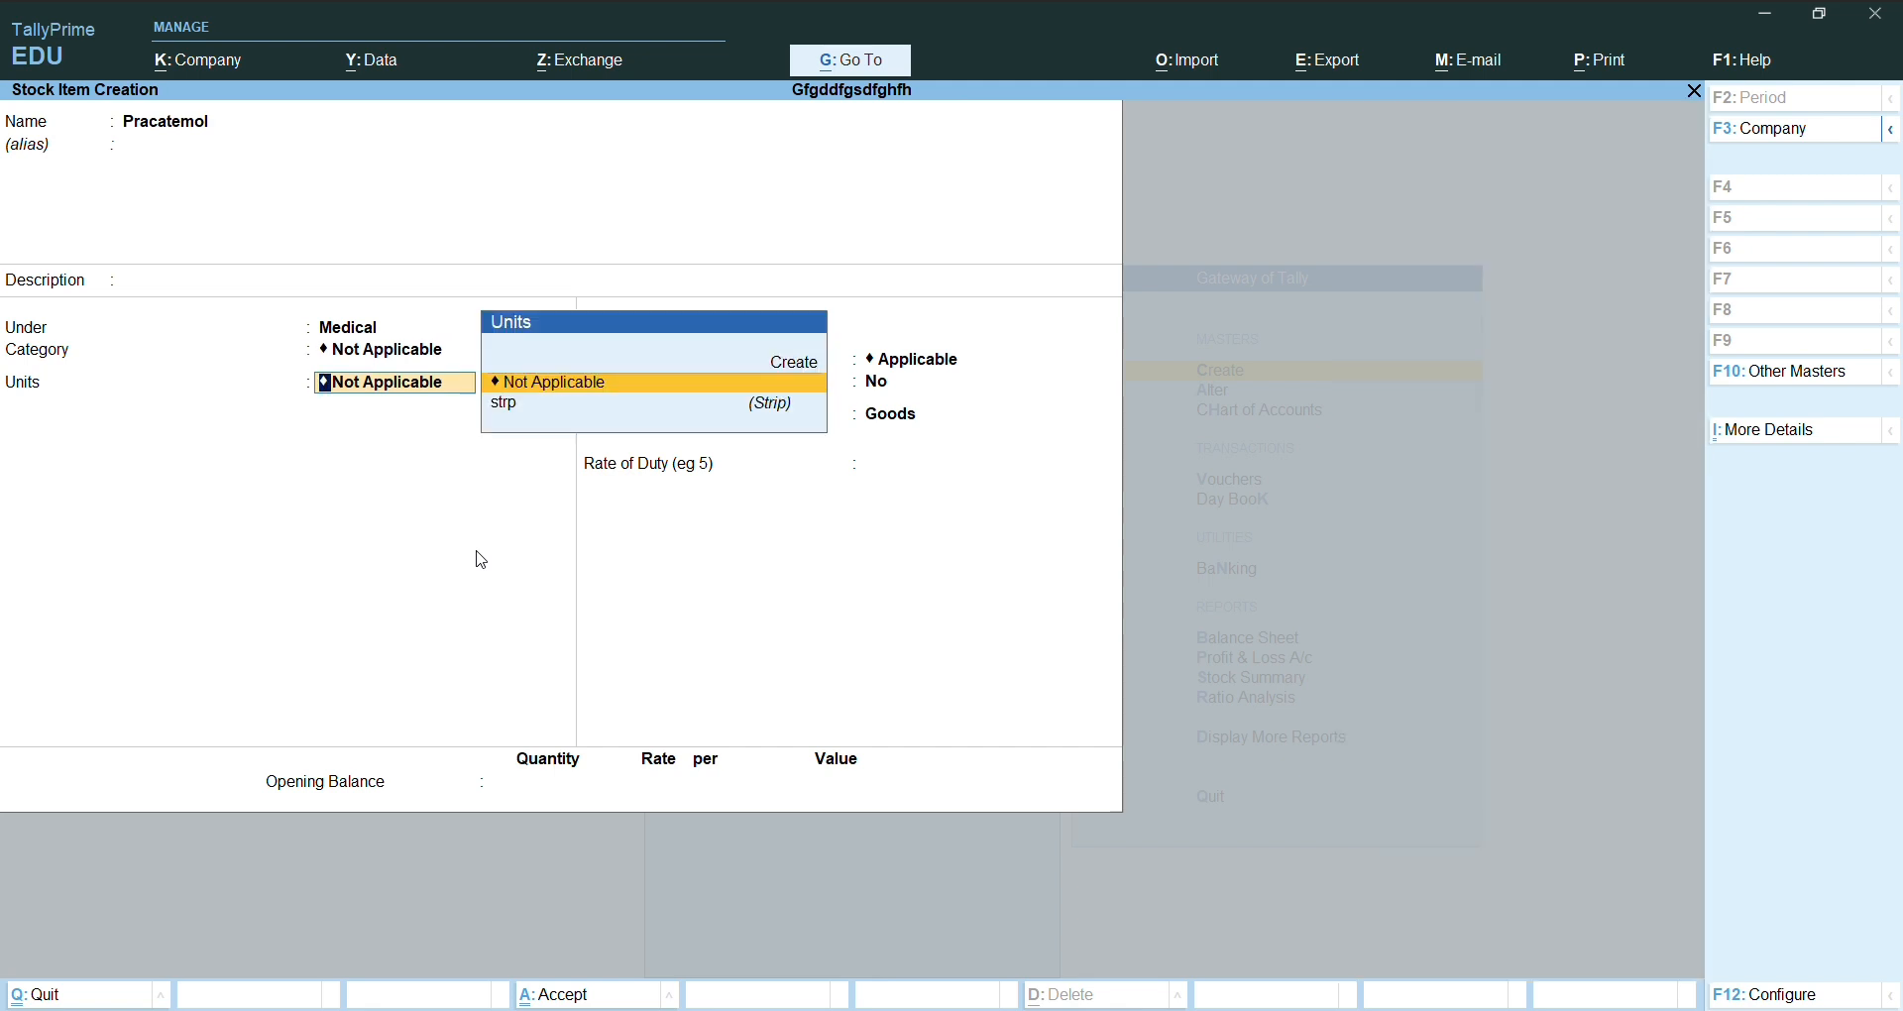
pyautogui.press('Down')
pyautogui.press('Return')
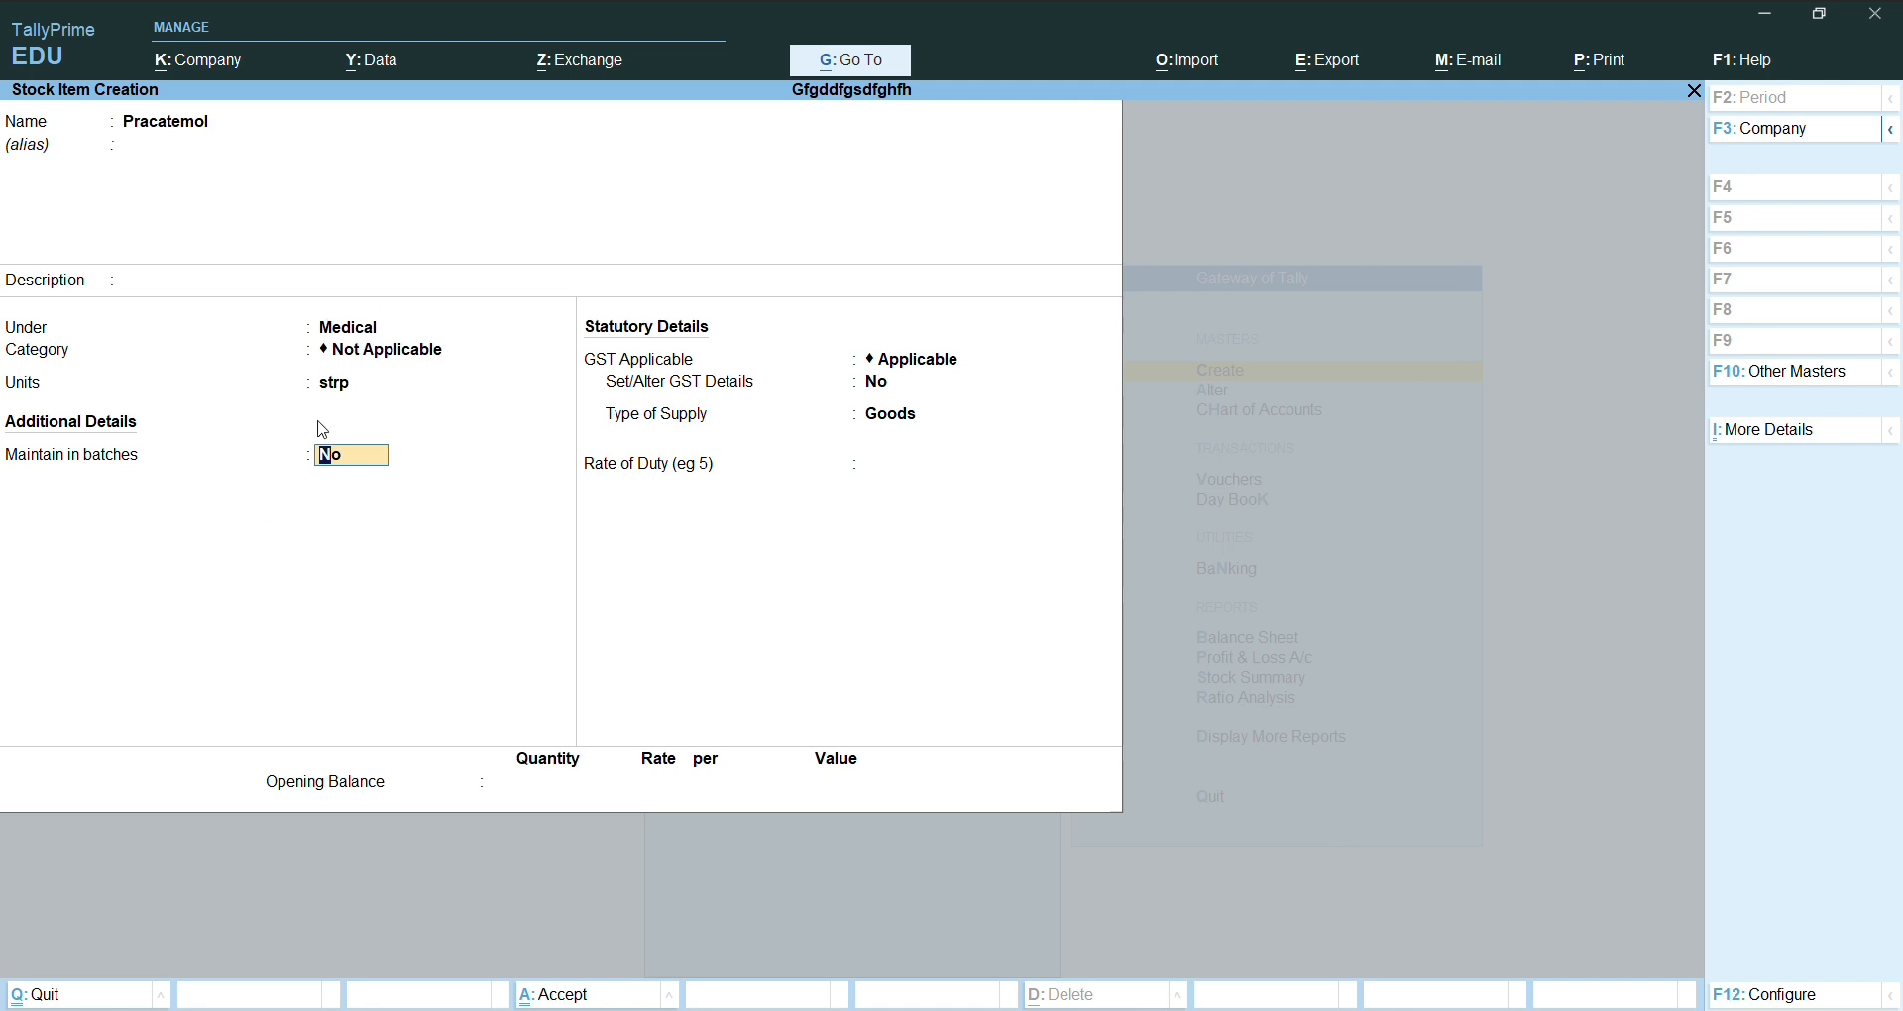
# - Turn on batches, manufacturing date tracking and expiry dates for the stock item, save it and return to the Gateway of Tally
pyautogui.write('y')
pyautogui.press('Return')
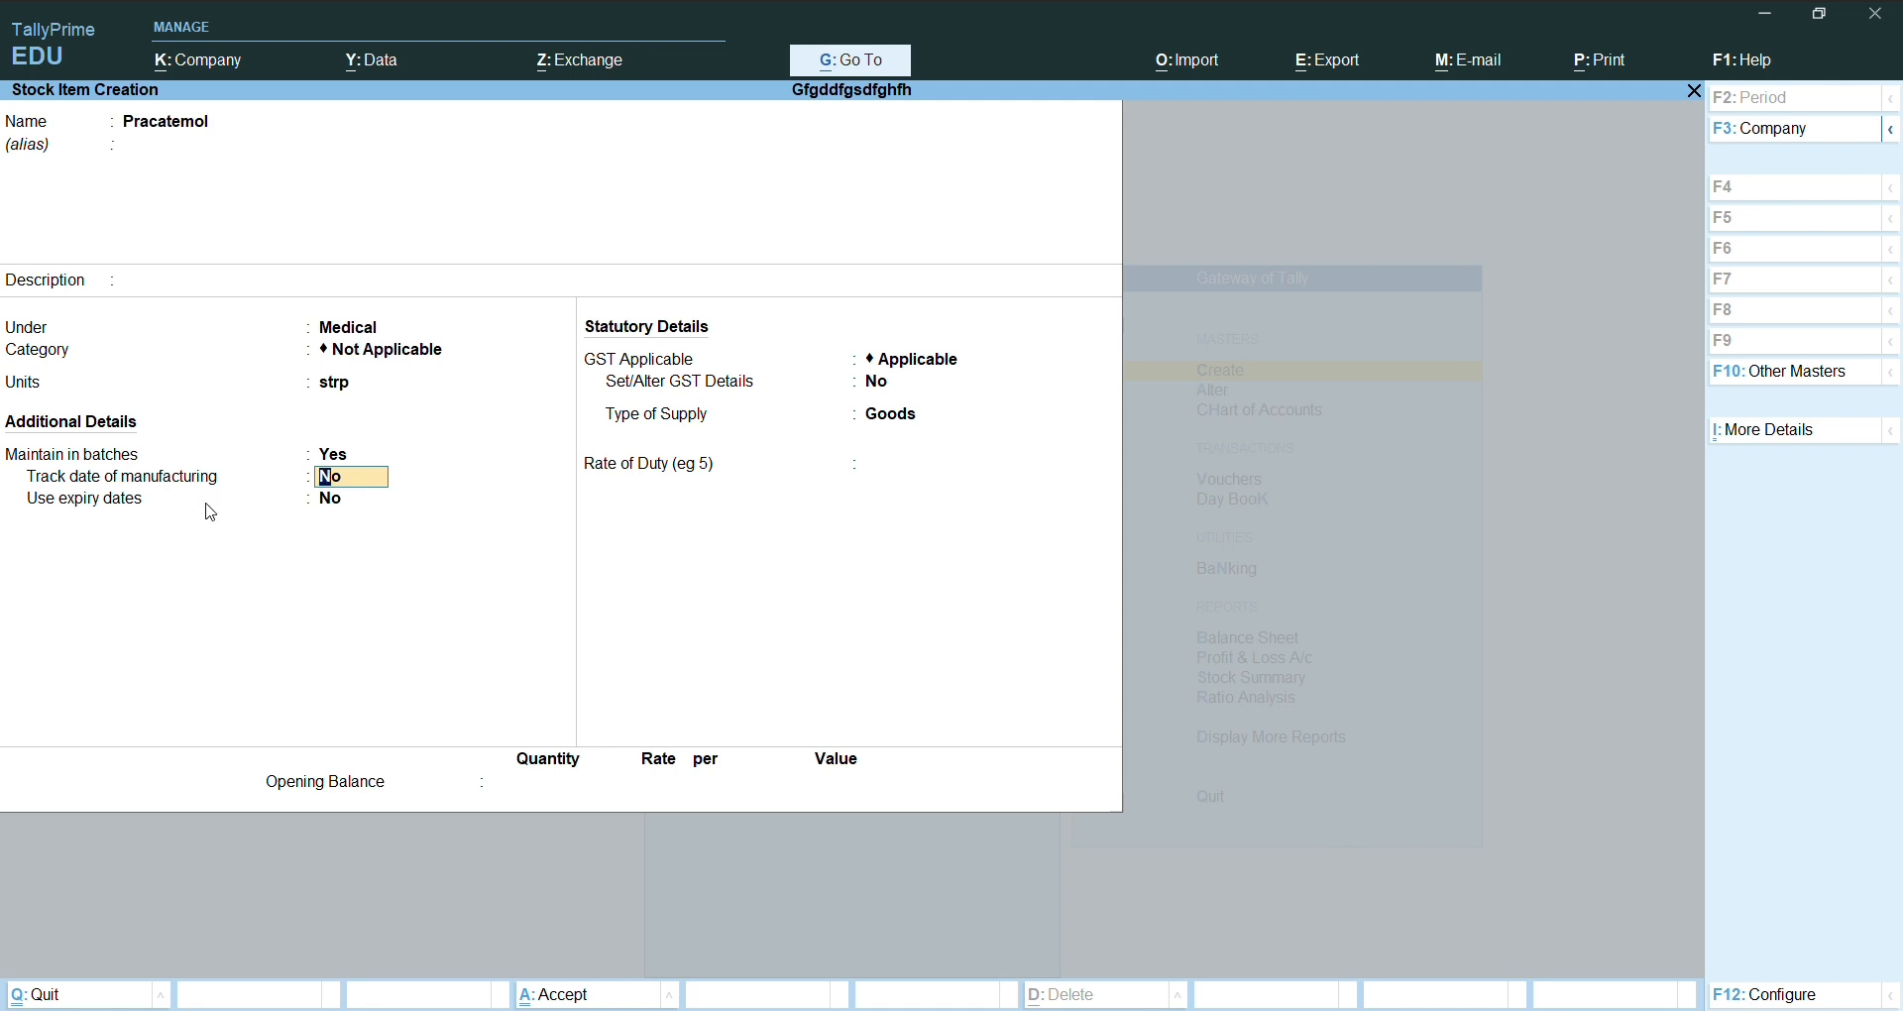
pyautogui.write('y')
pyautogui.press('Return')
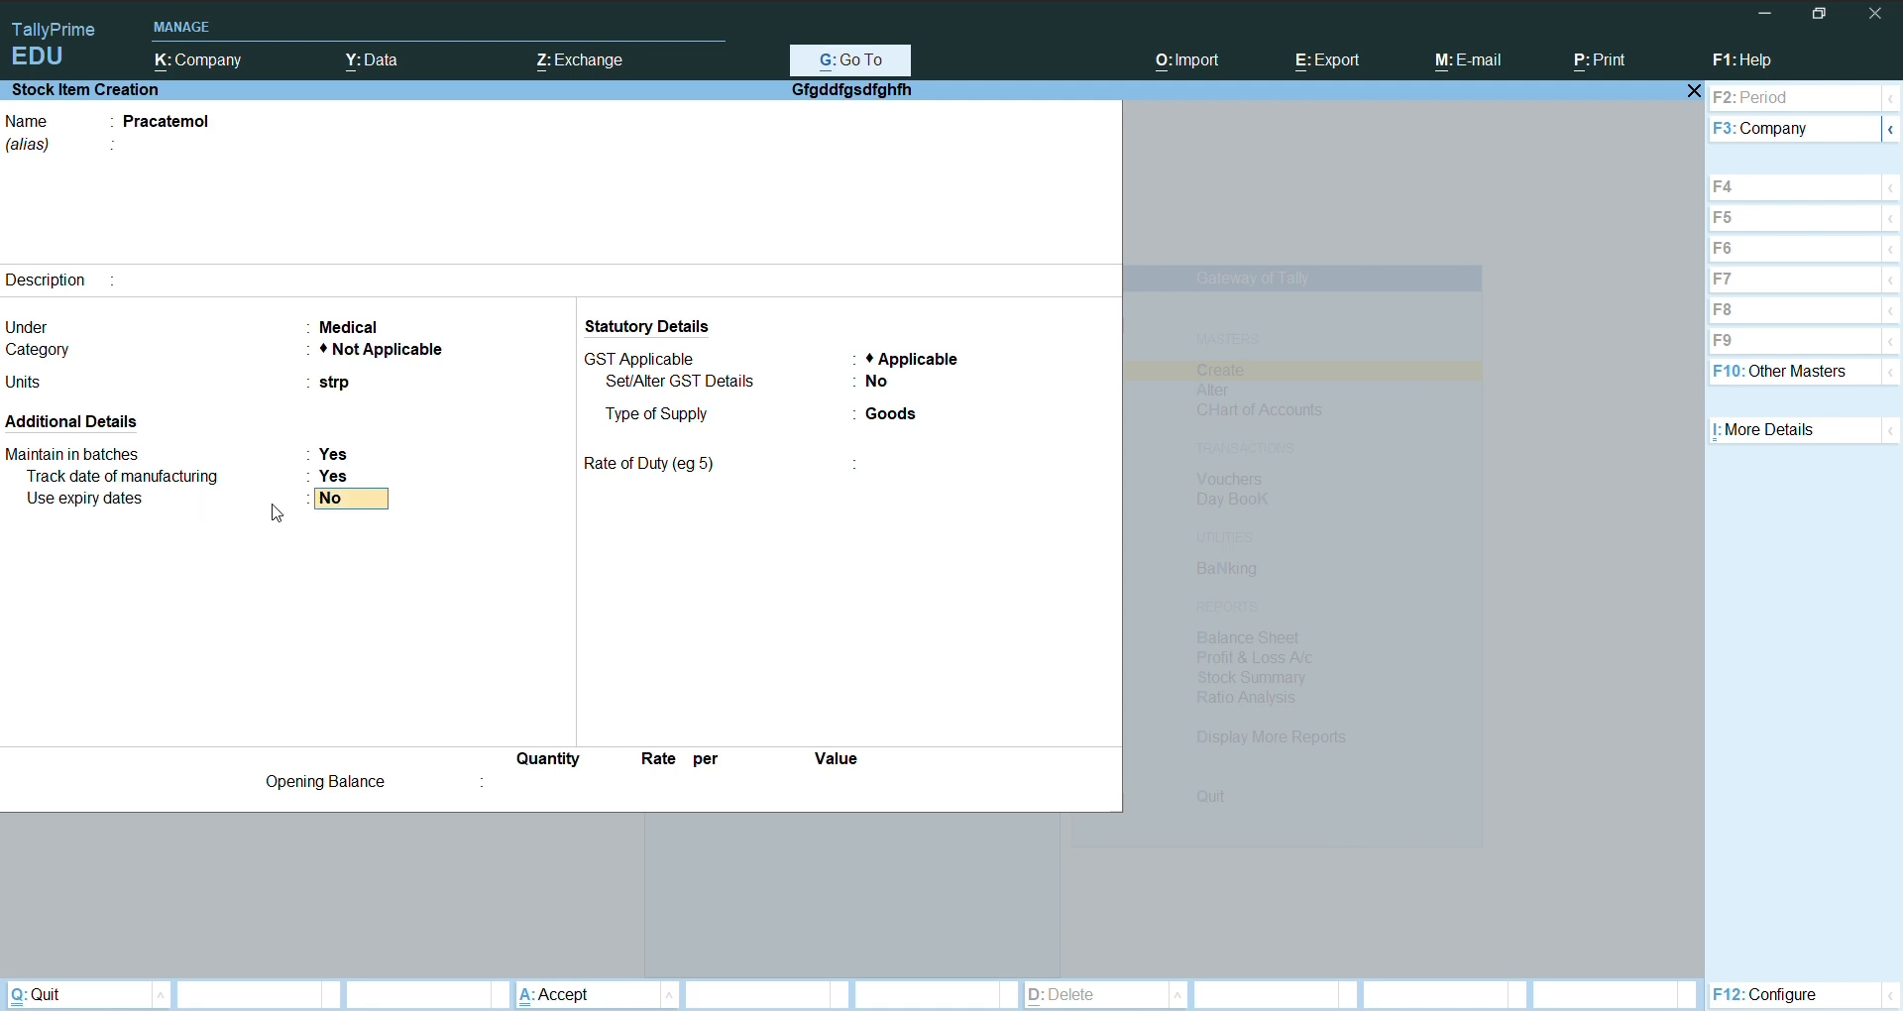
pyautogui.write('y')
pyautogui.press('Return')
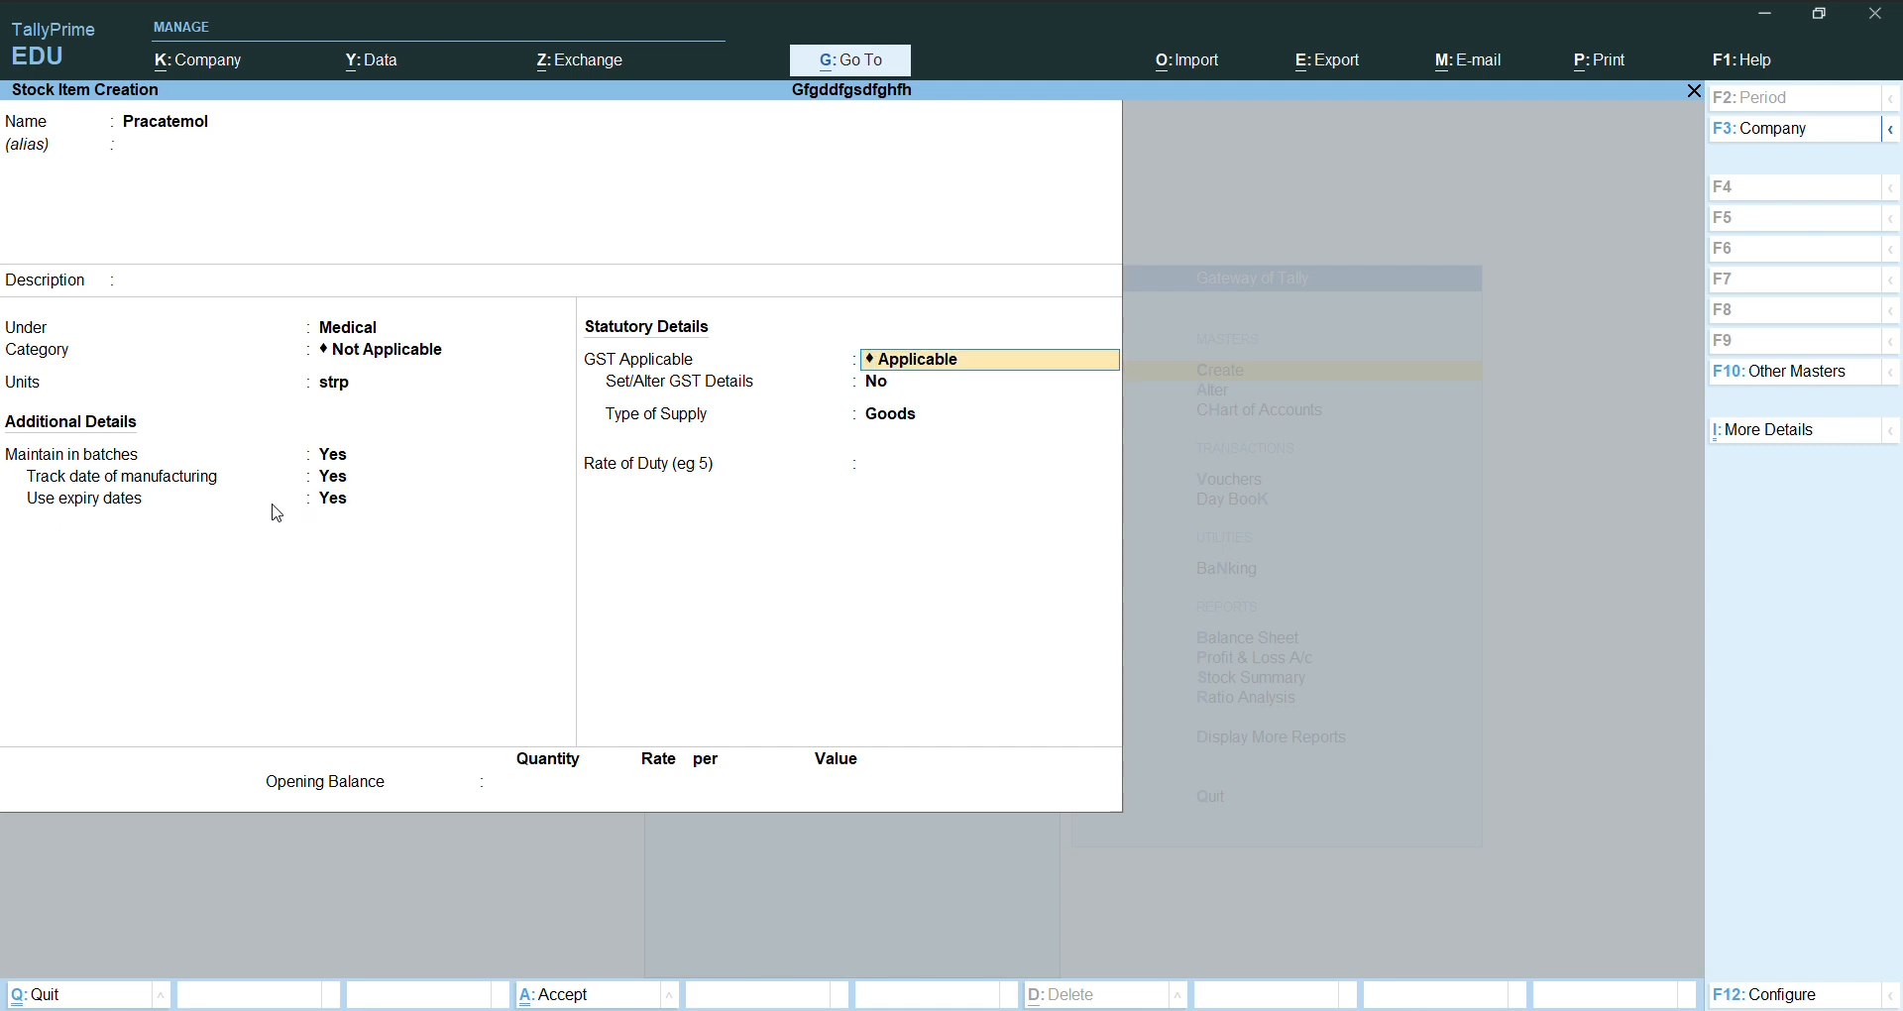
pyautogui.hotkey('ctrl', 'a')
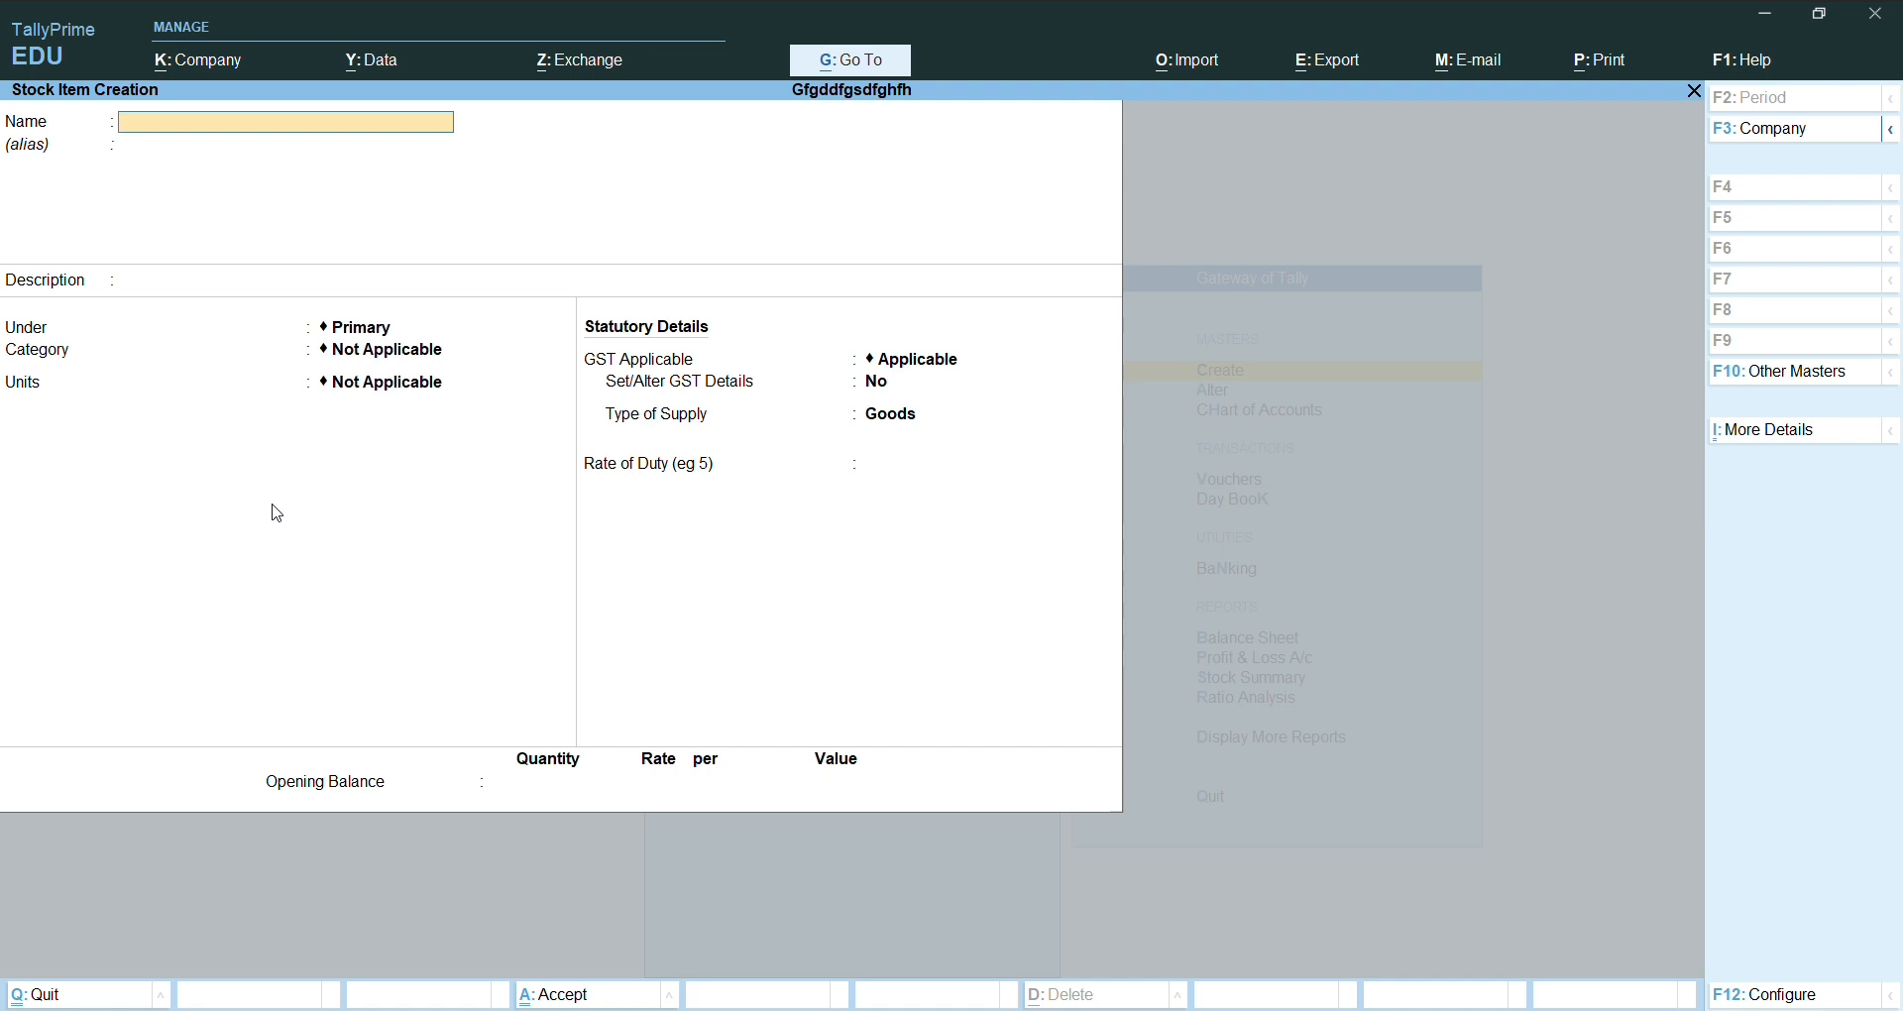
pyautogui.press('Escape')
pyautogui.press('Escape')
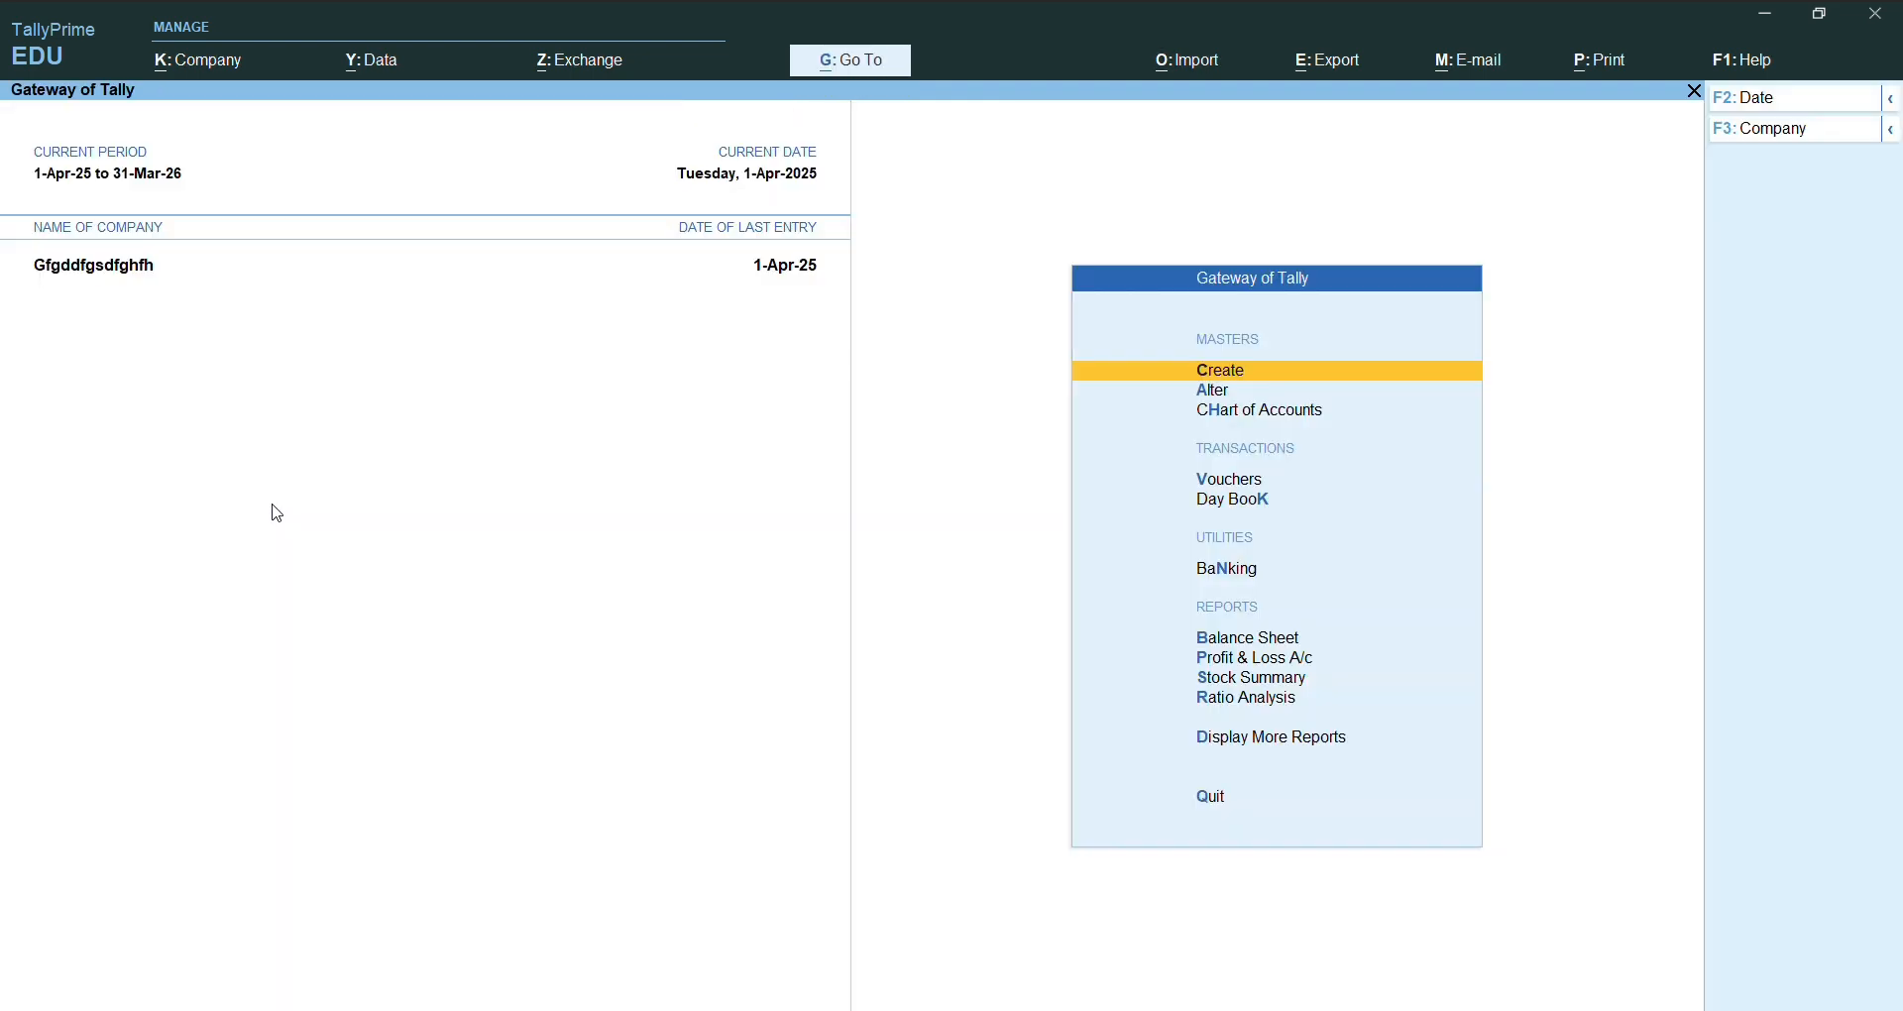
# - Open a new purchase voucher for entry
pyautogui.press('Down')
pyautogui.press('Down')
pyautogui.press('Down')
pyautogui.press('Return')
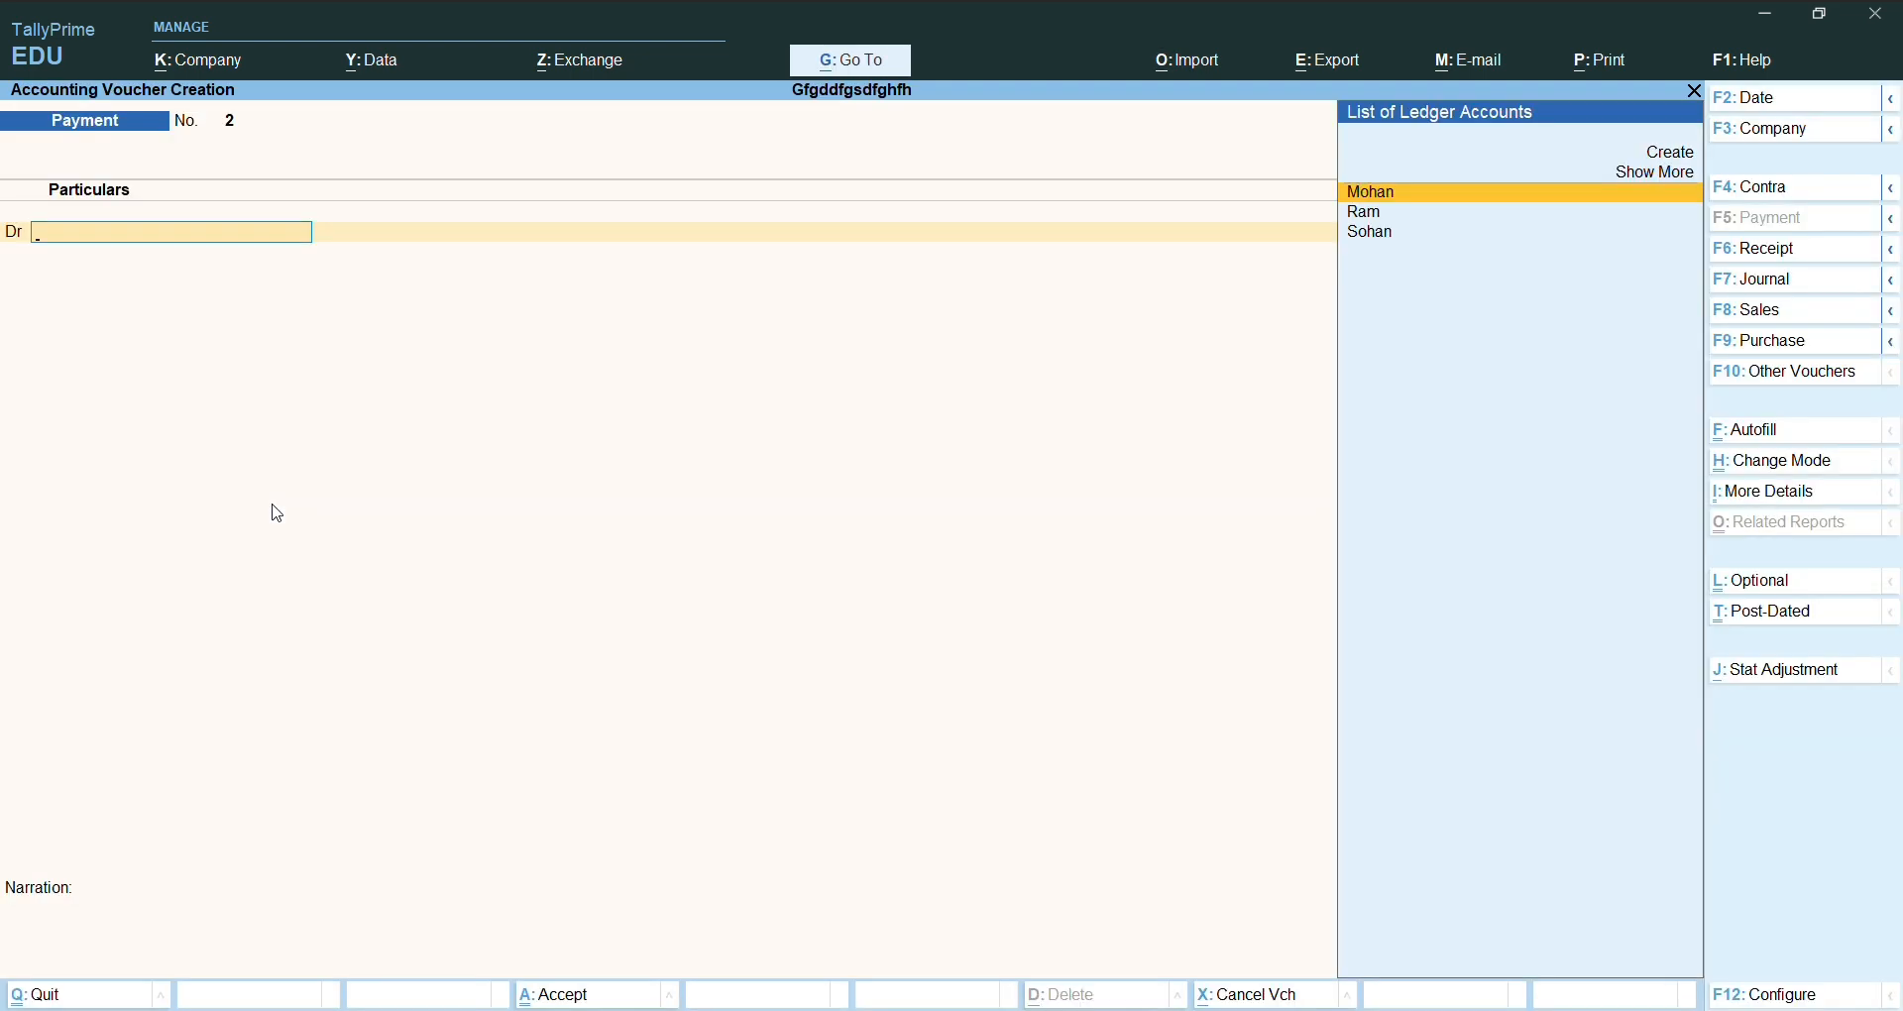
pyautogui.press('F9')
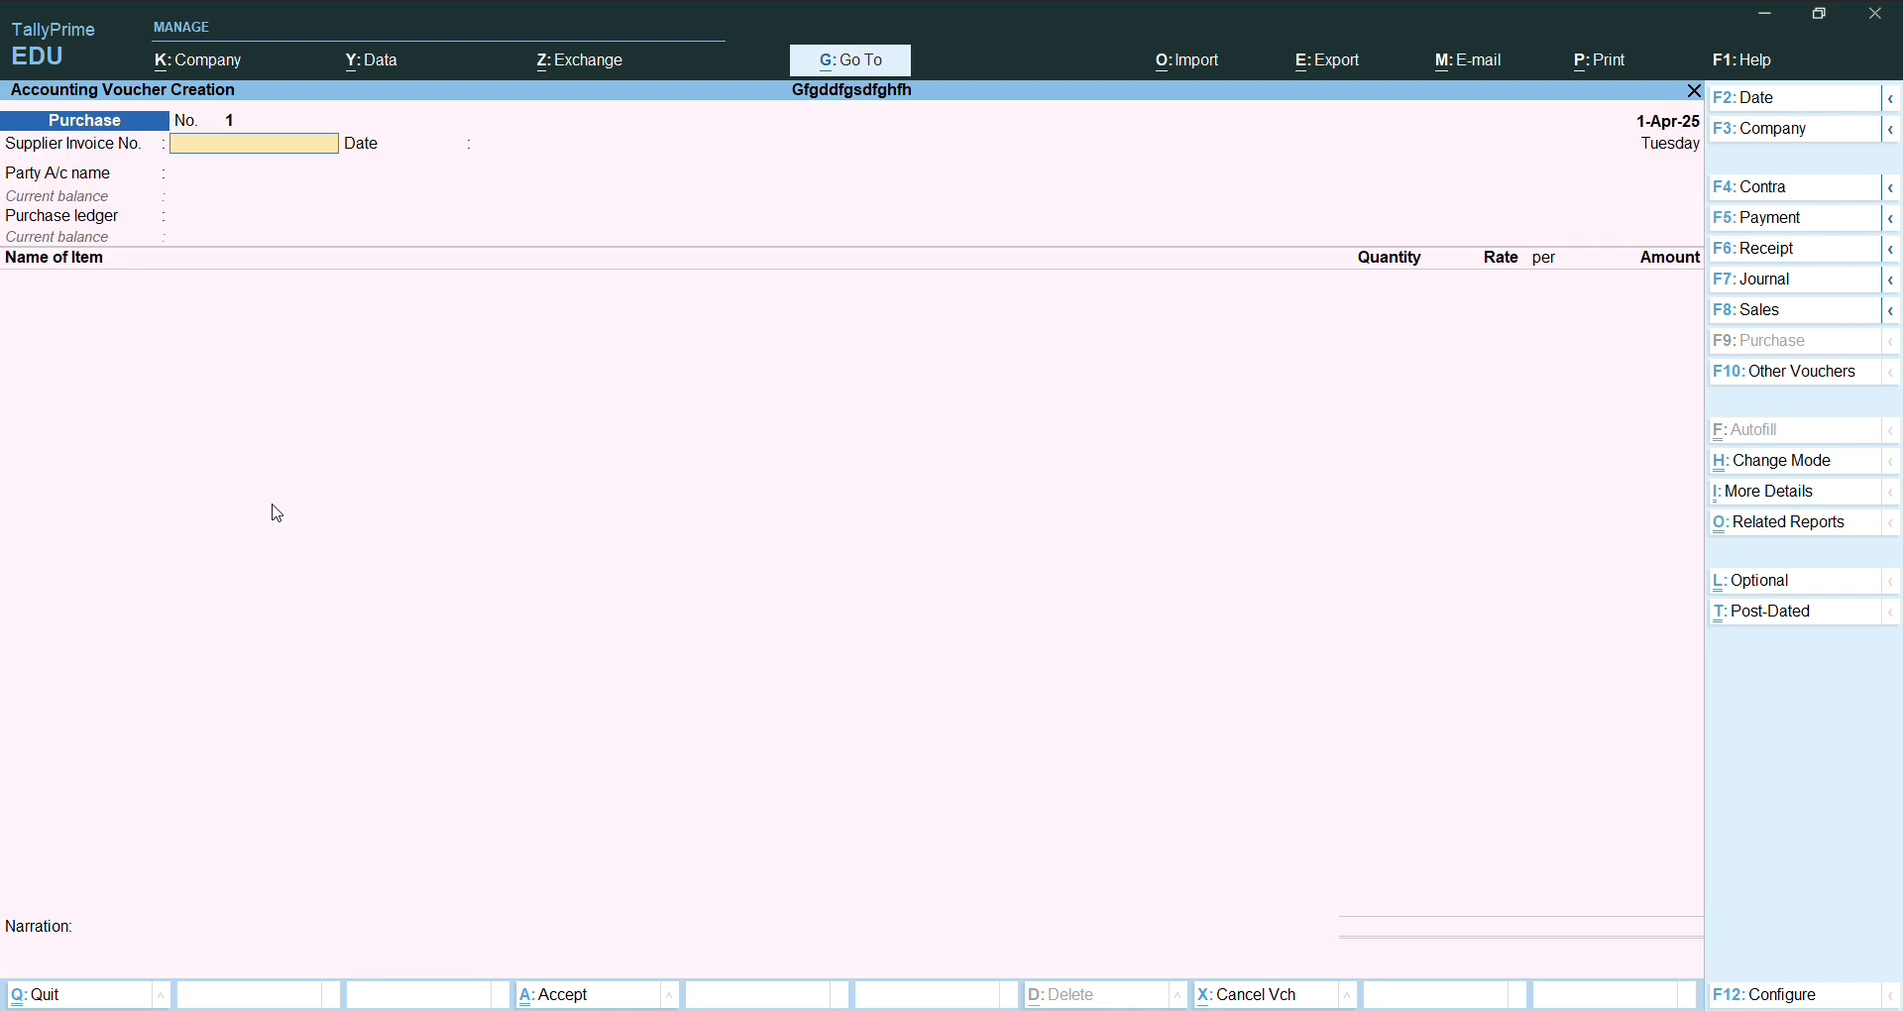
# - Leave the supplier invoice number and date blank and set the party account to Cash
pyautogui.press('Return')
pyautogui.press('Return')
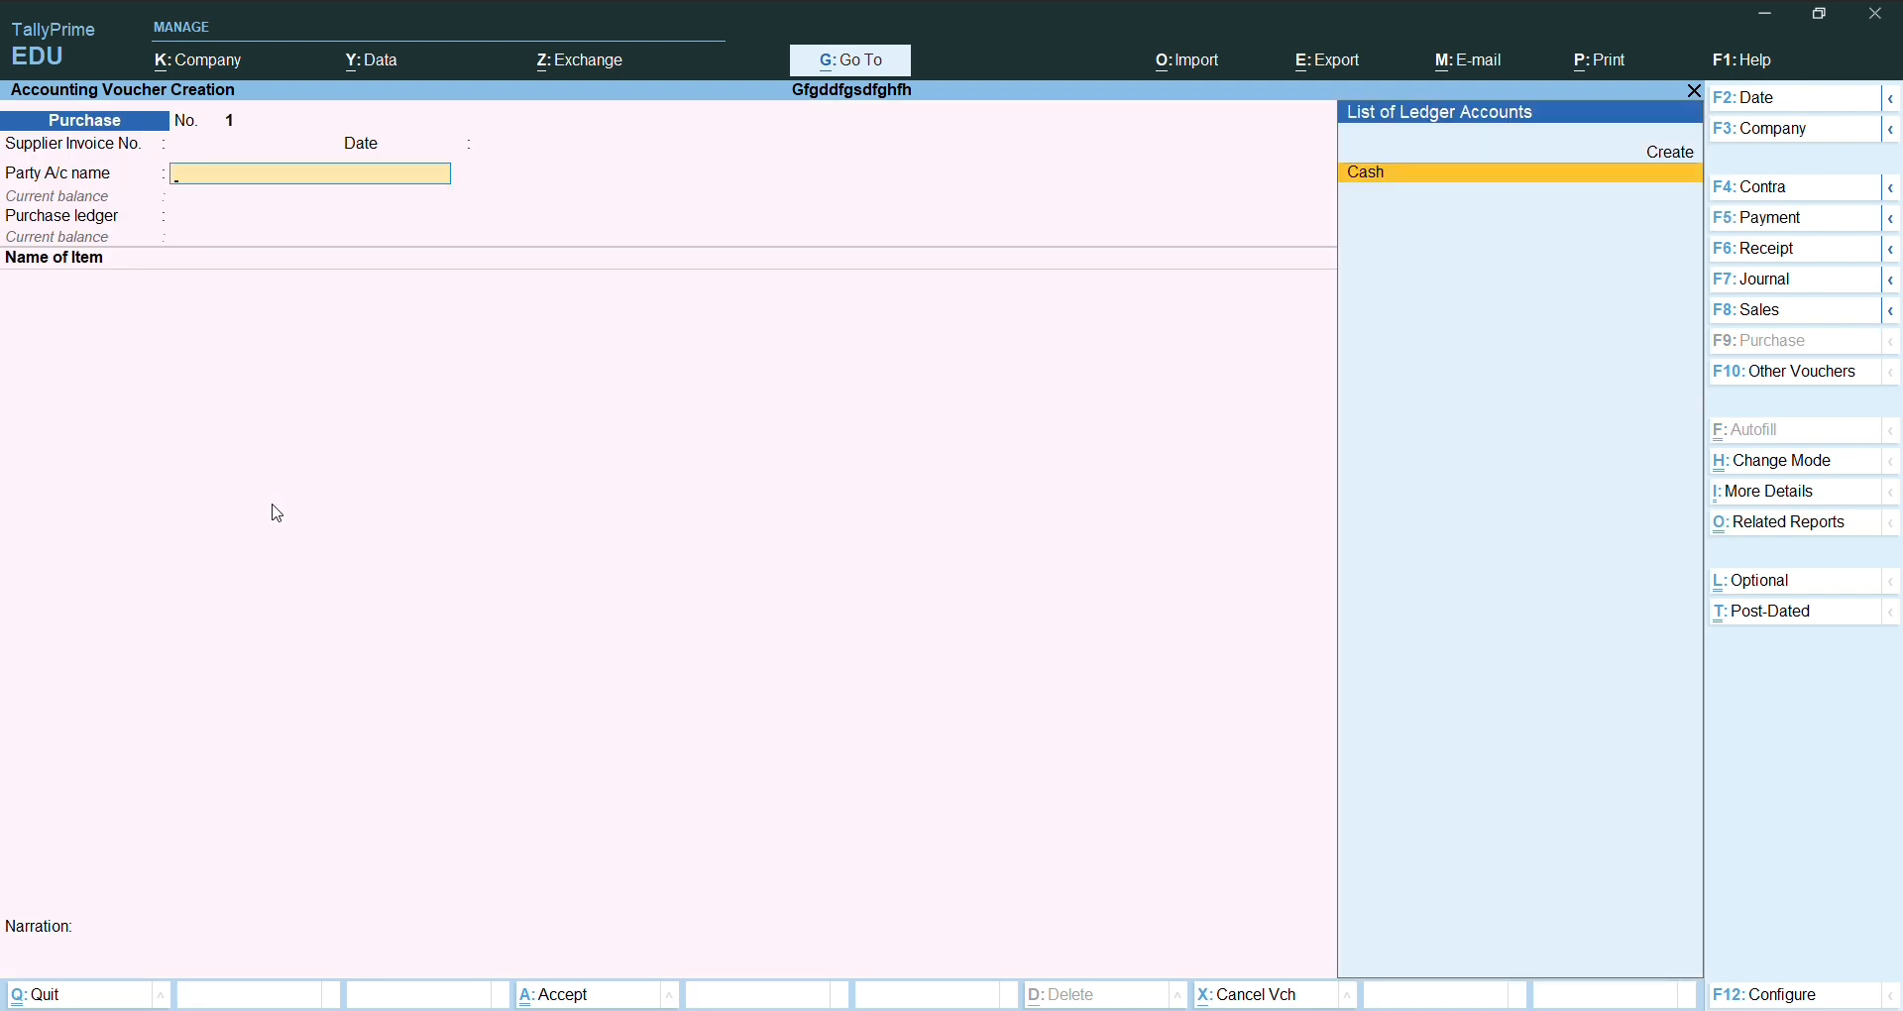
pyautogui.press('Return')
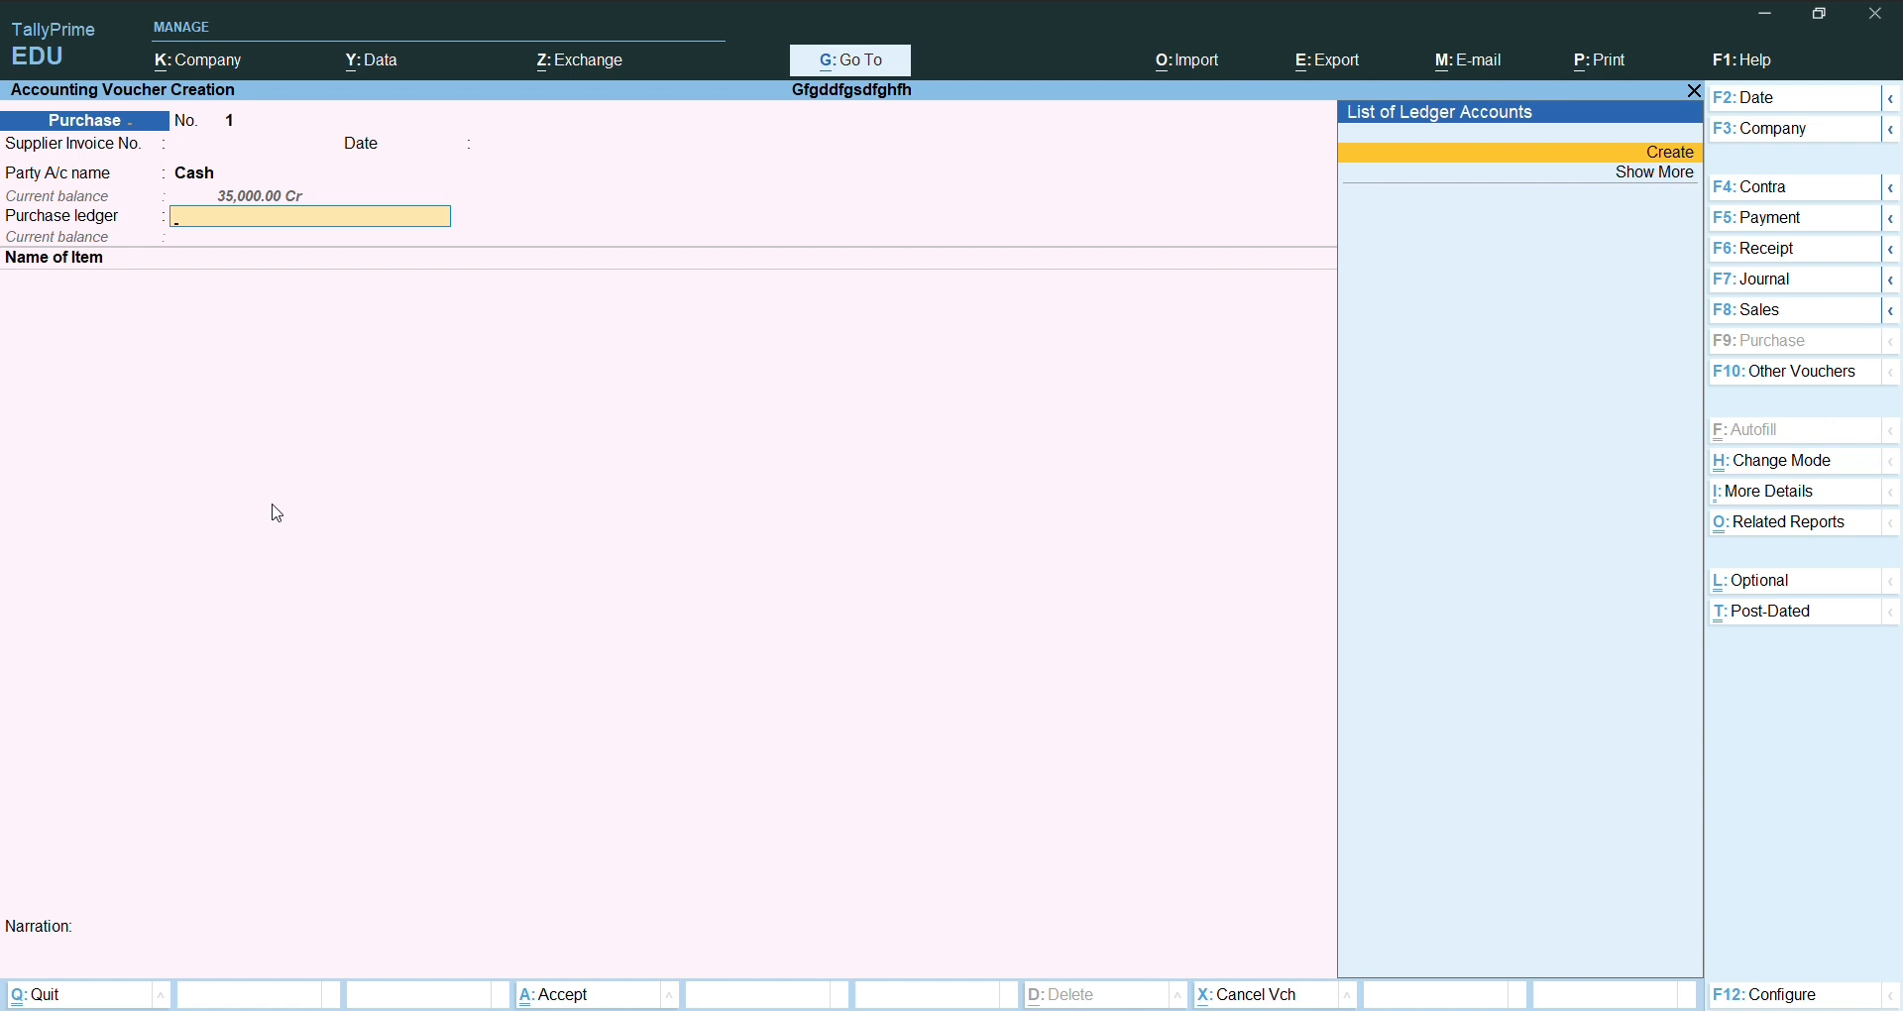
# - Create a ledger named Purchase under Purchase Accounts and use it as the voucher's purchase ledger
pyautogui.press('Return')
pyautogui.write('Pur')
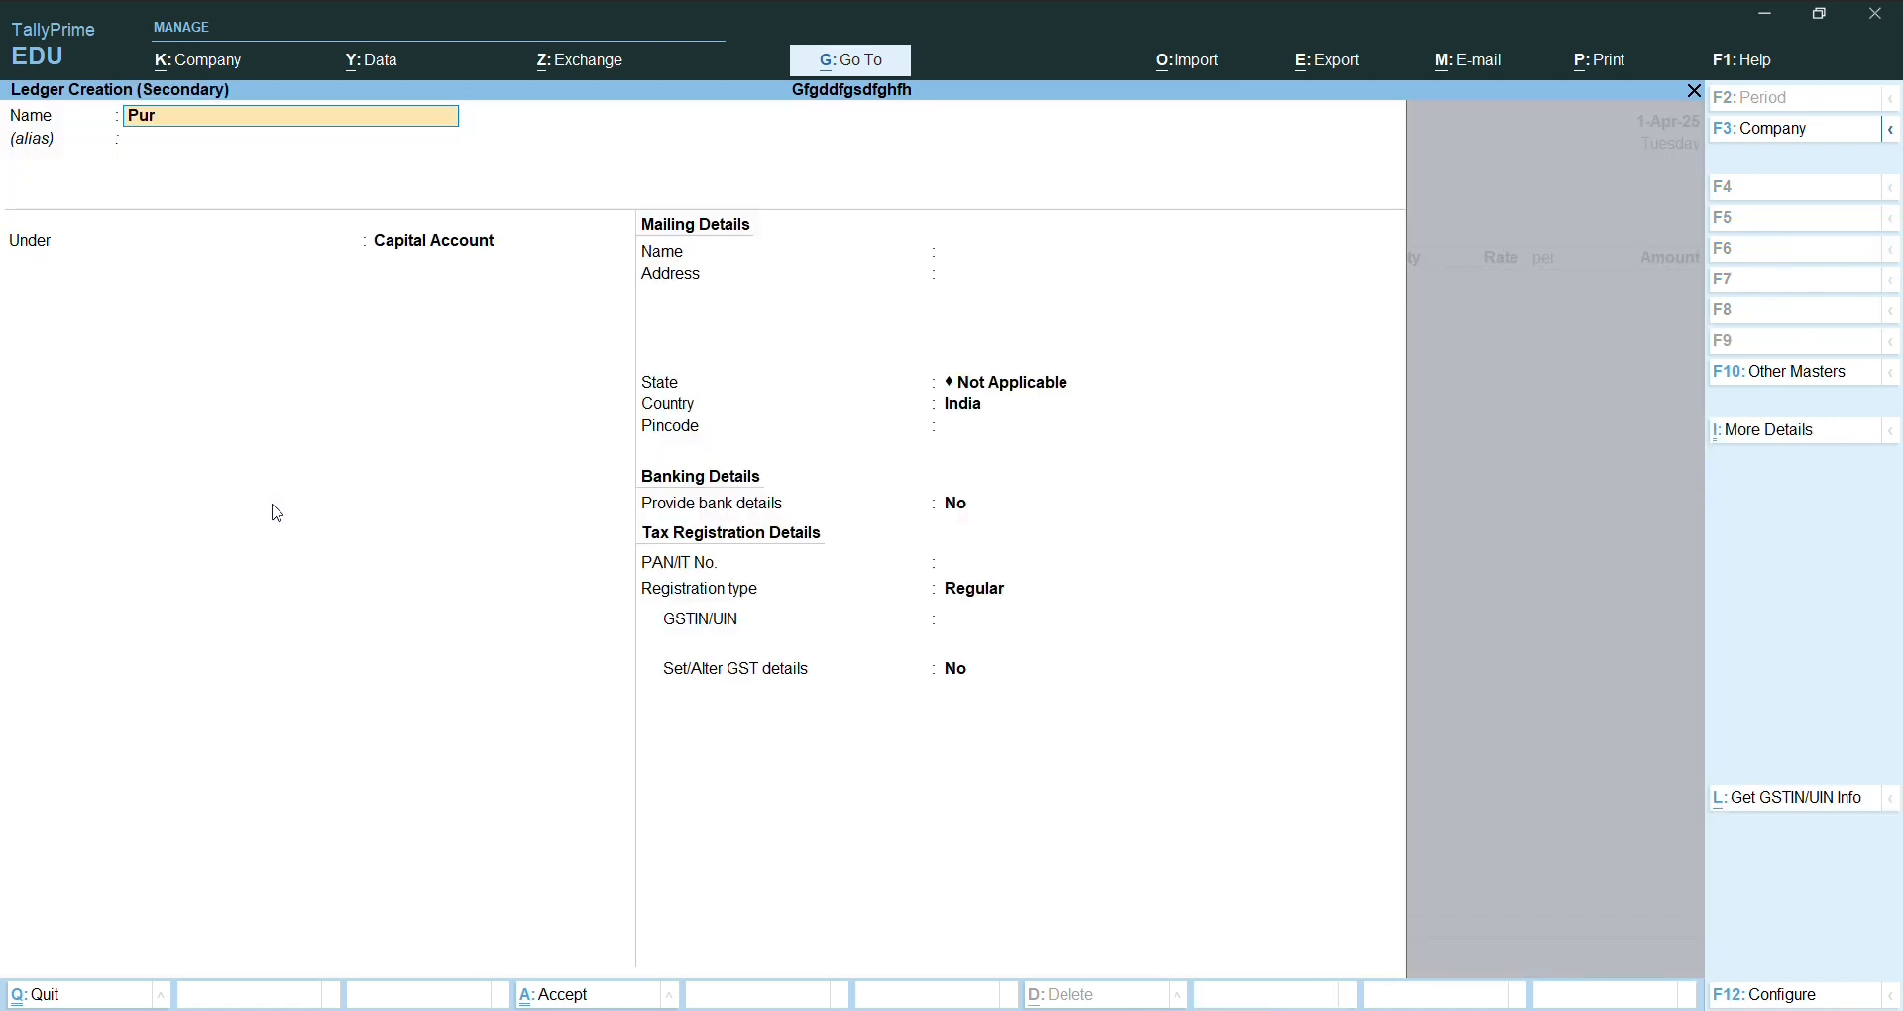
pyautogui.write('chase')
pyautogui.press('Return')
pyautogui.press('Return')
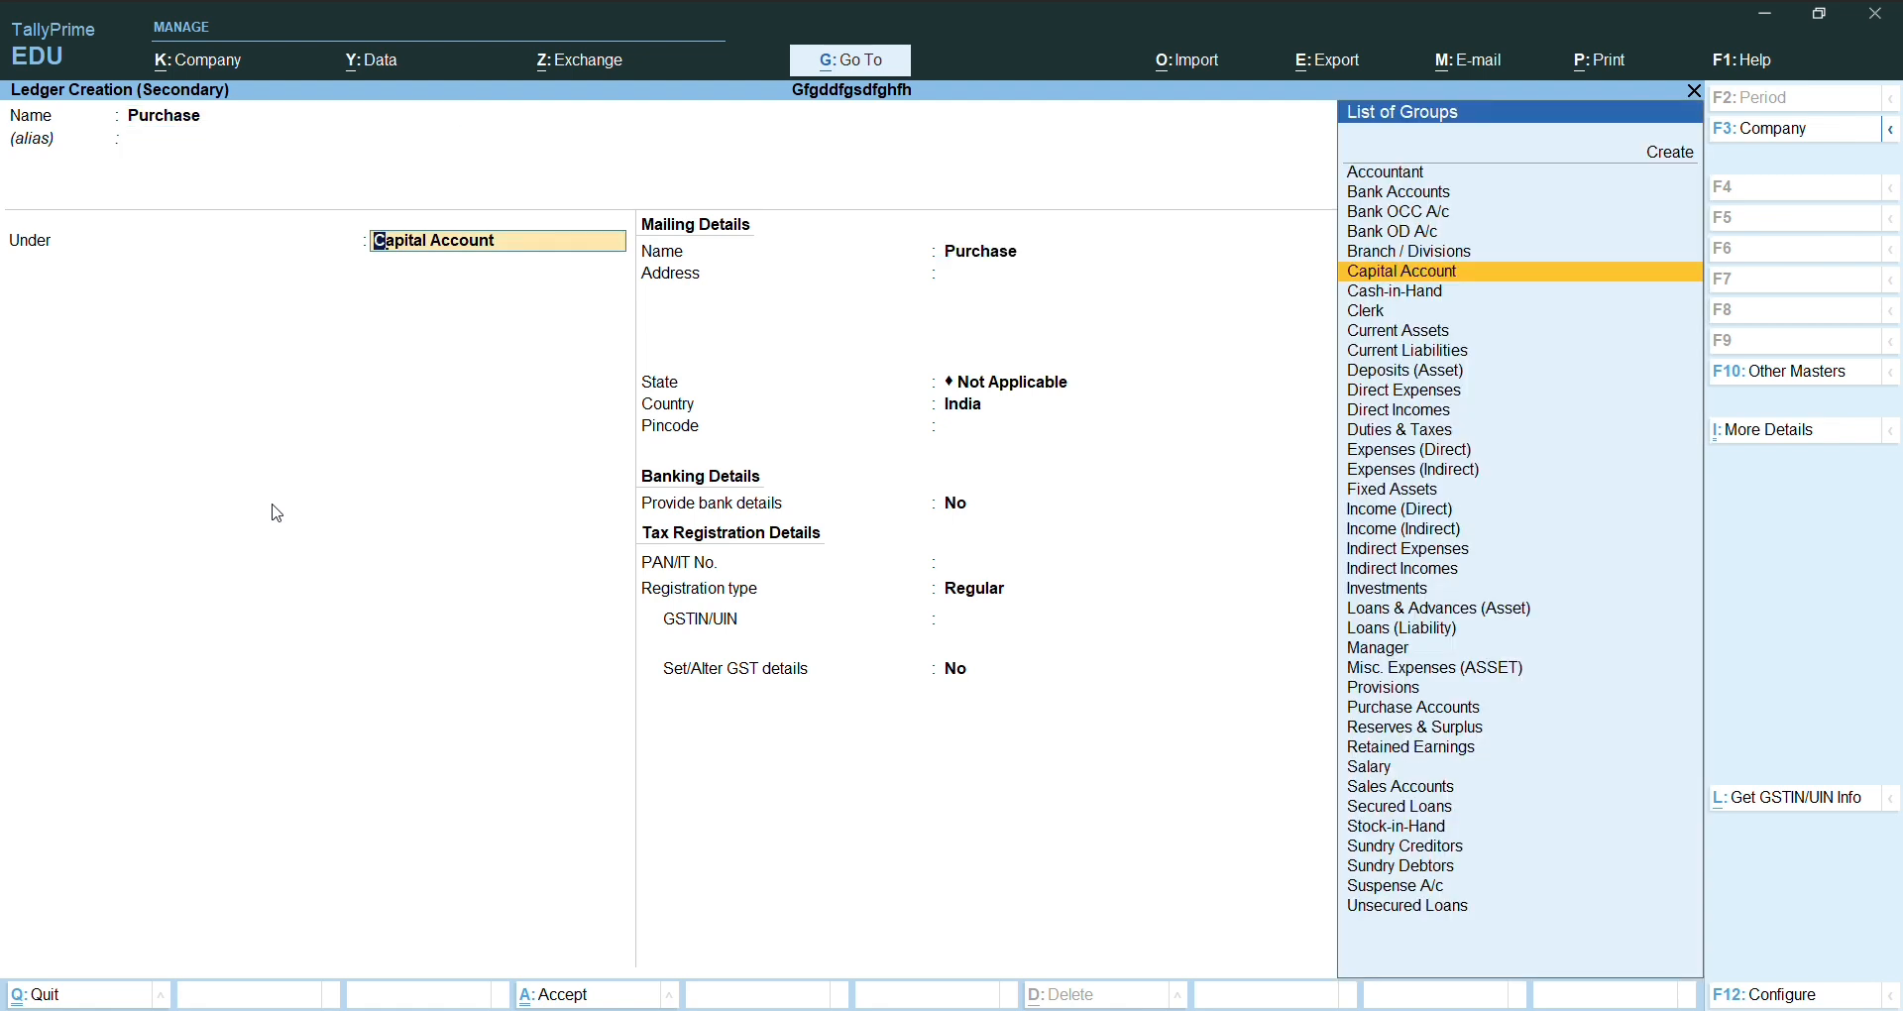
pyautogui.write('P')
pyautogui.press('Down')
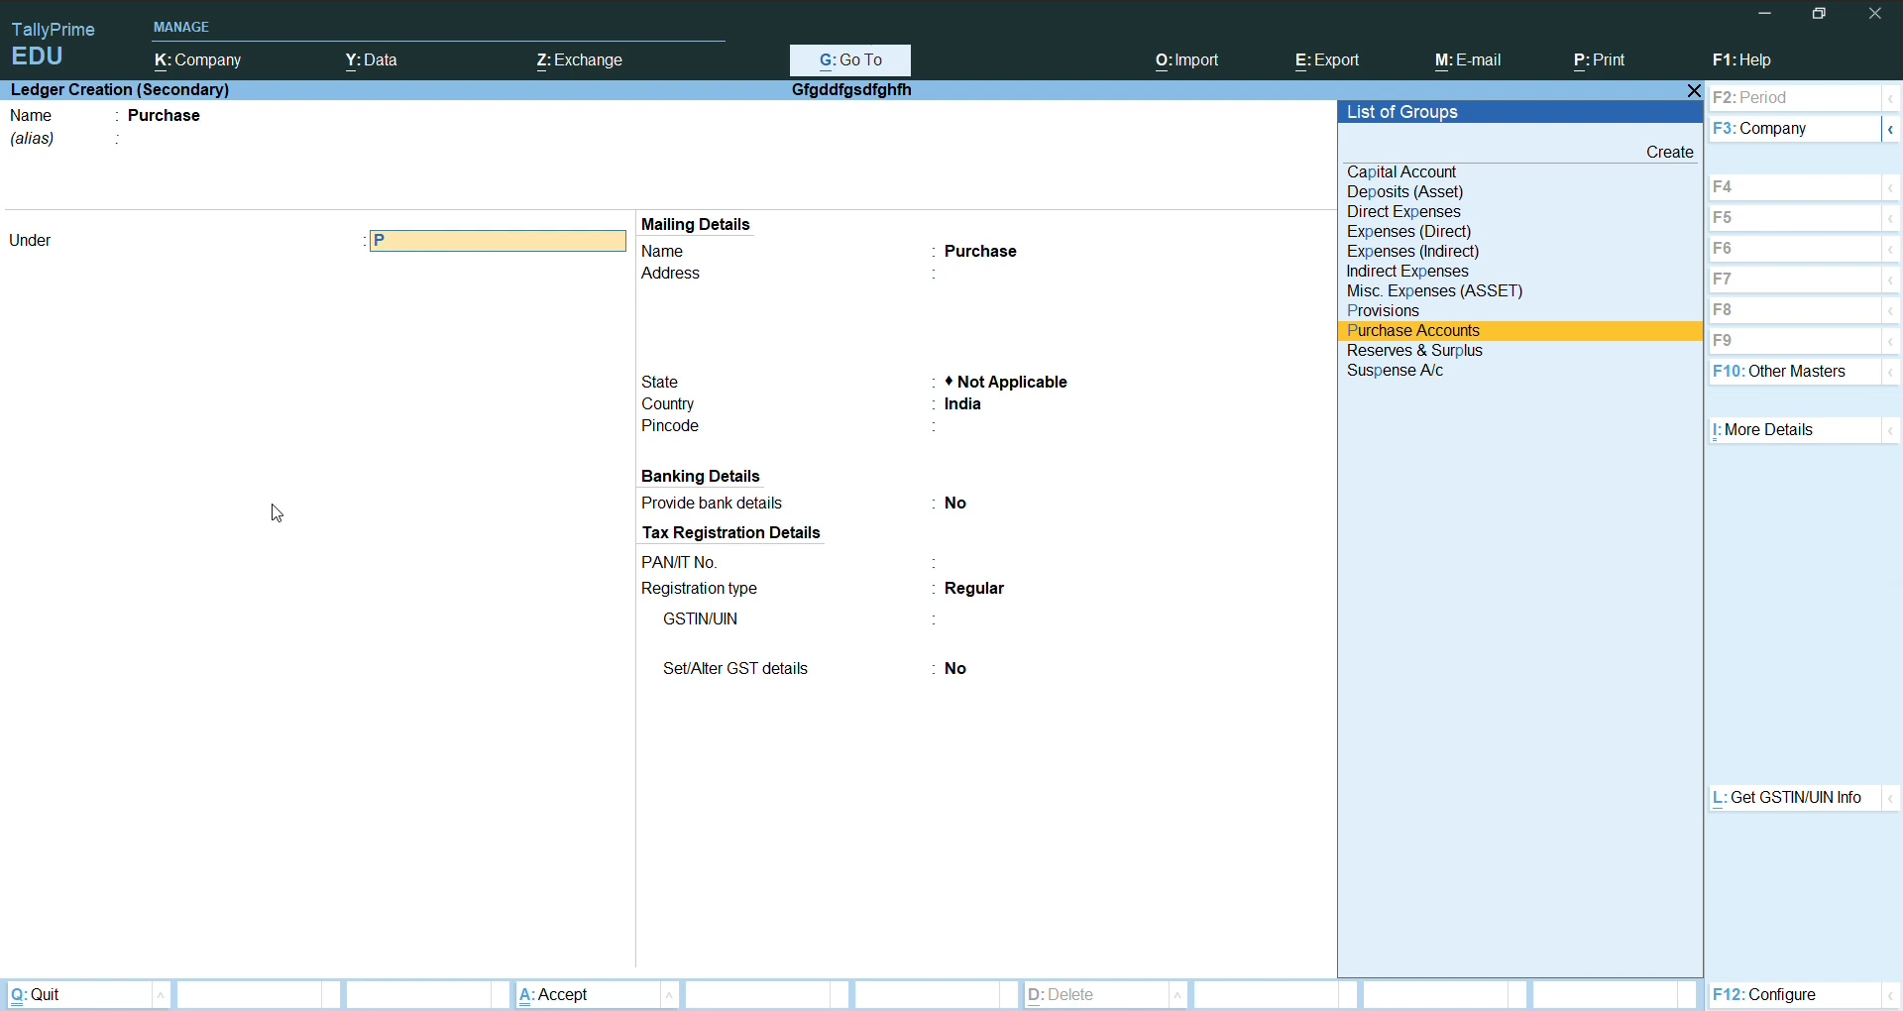
pyautogui.press('Return')
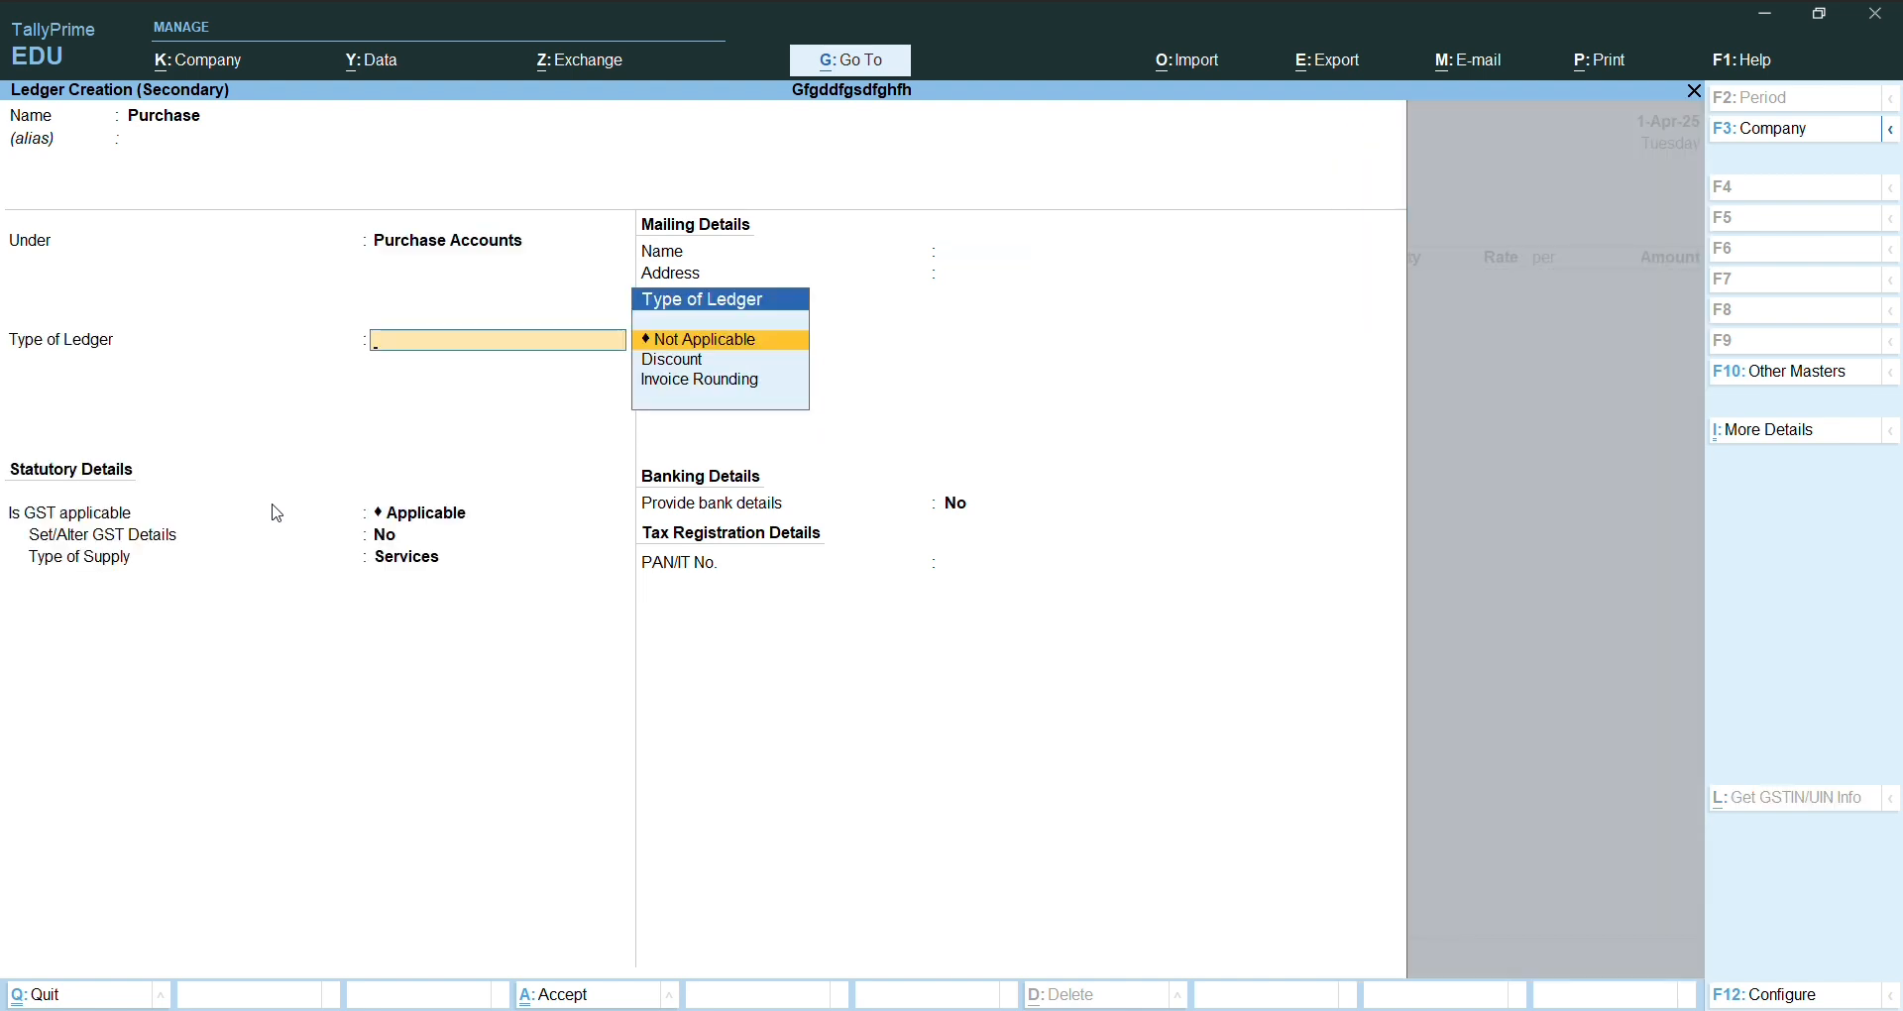
pyautogui.hotkey('ctrl', 'a')
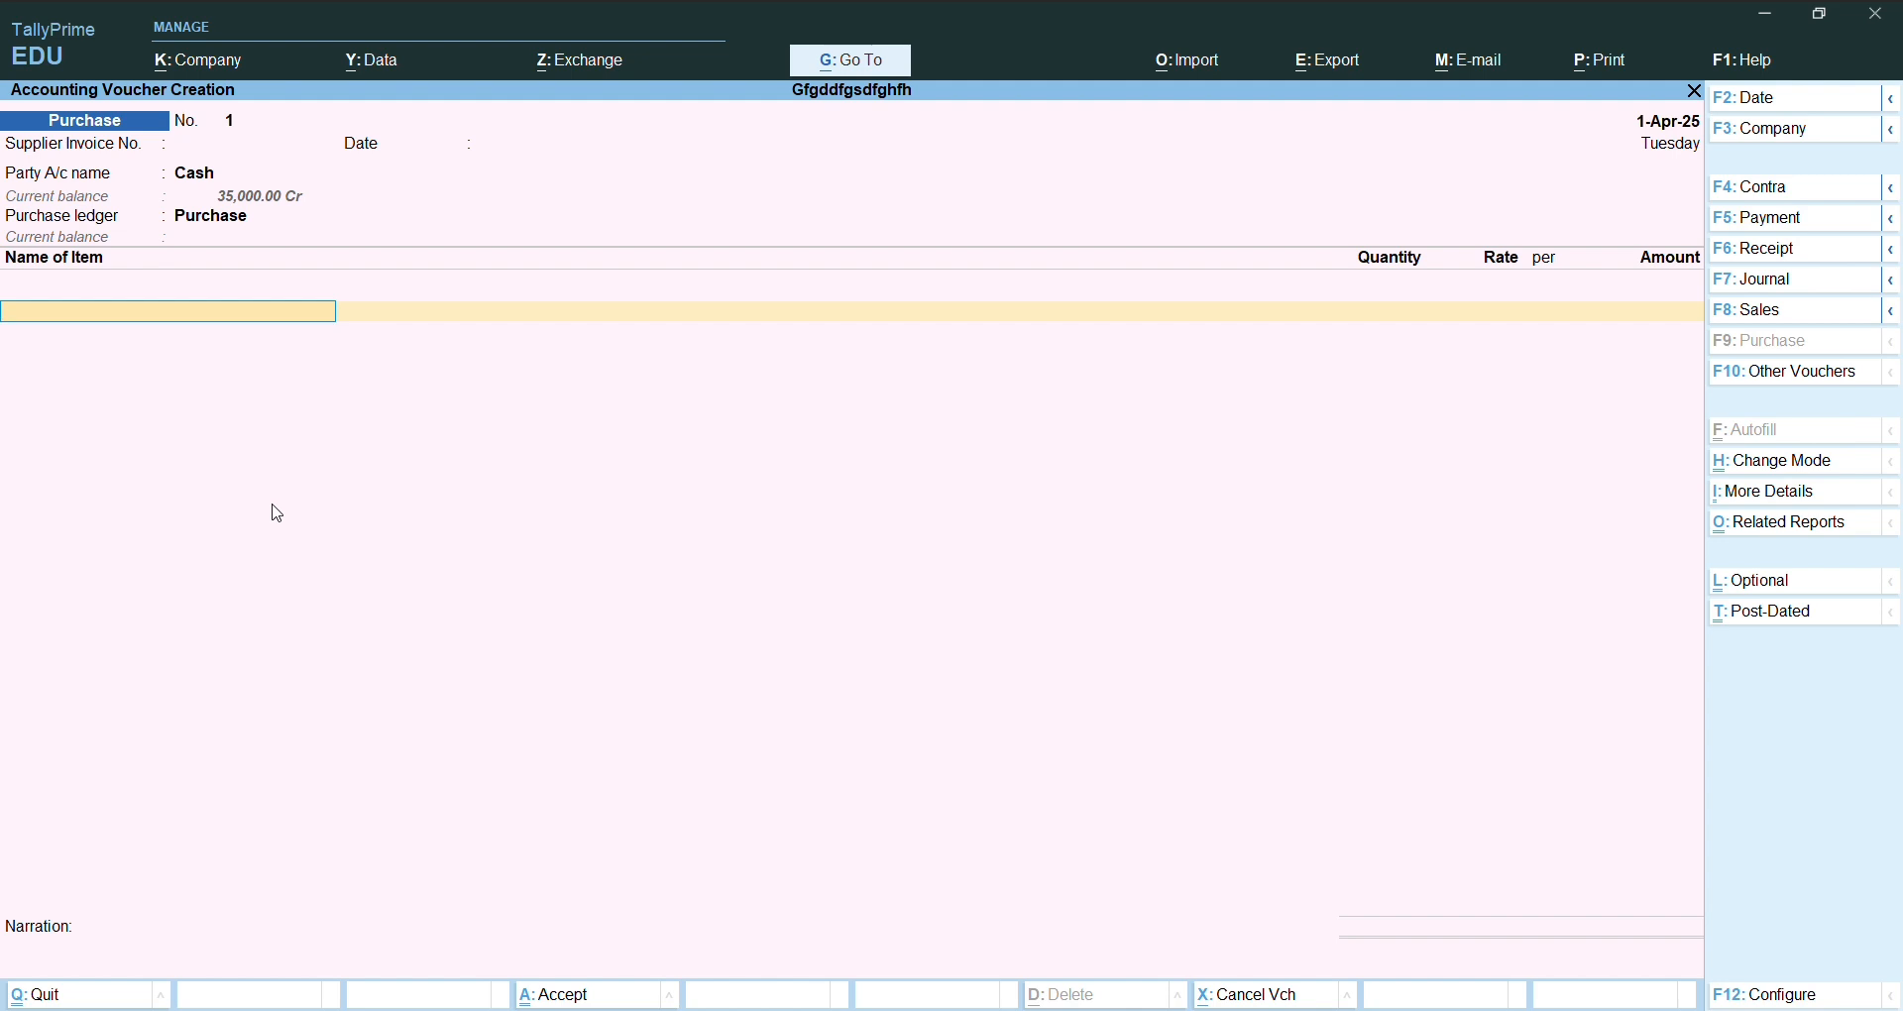
# - Add the stock item Pracatemol to the purchase voucher with the description Made in India
pyautogui.write('P')
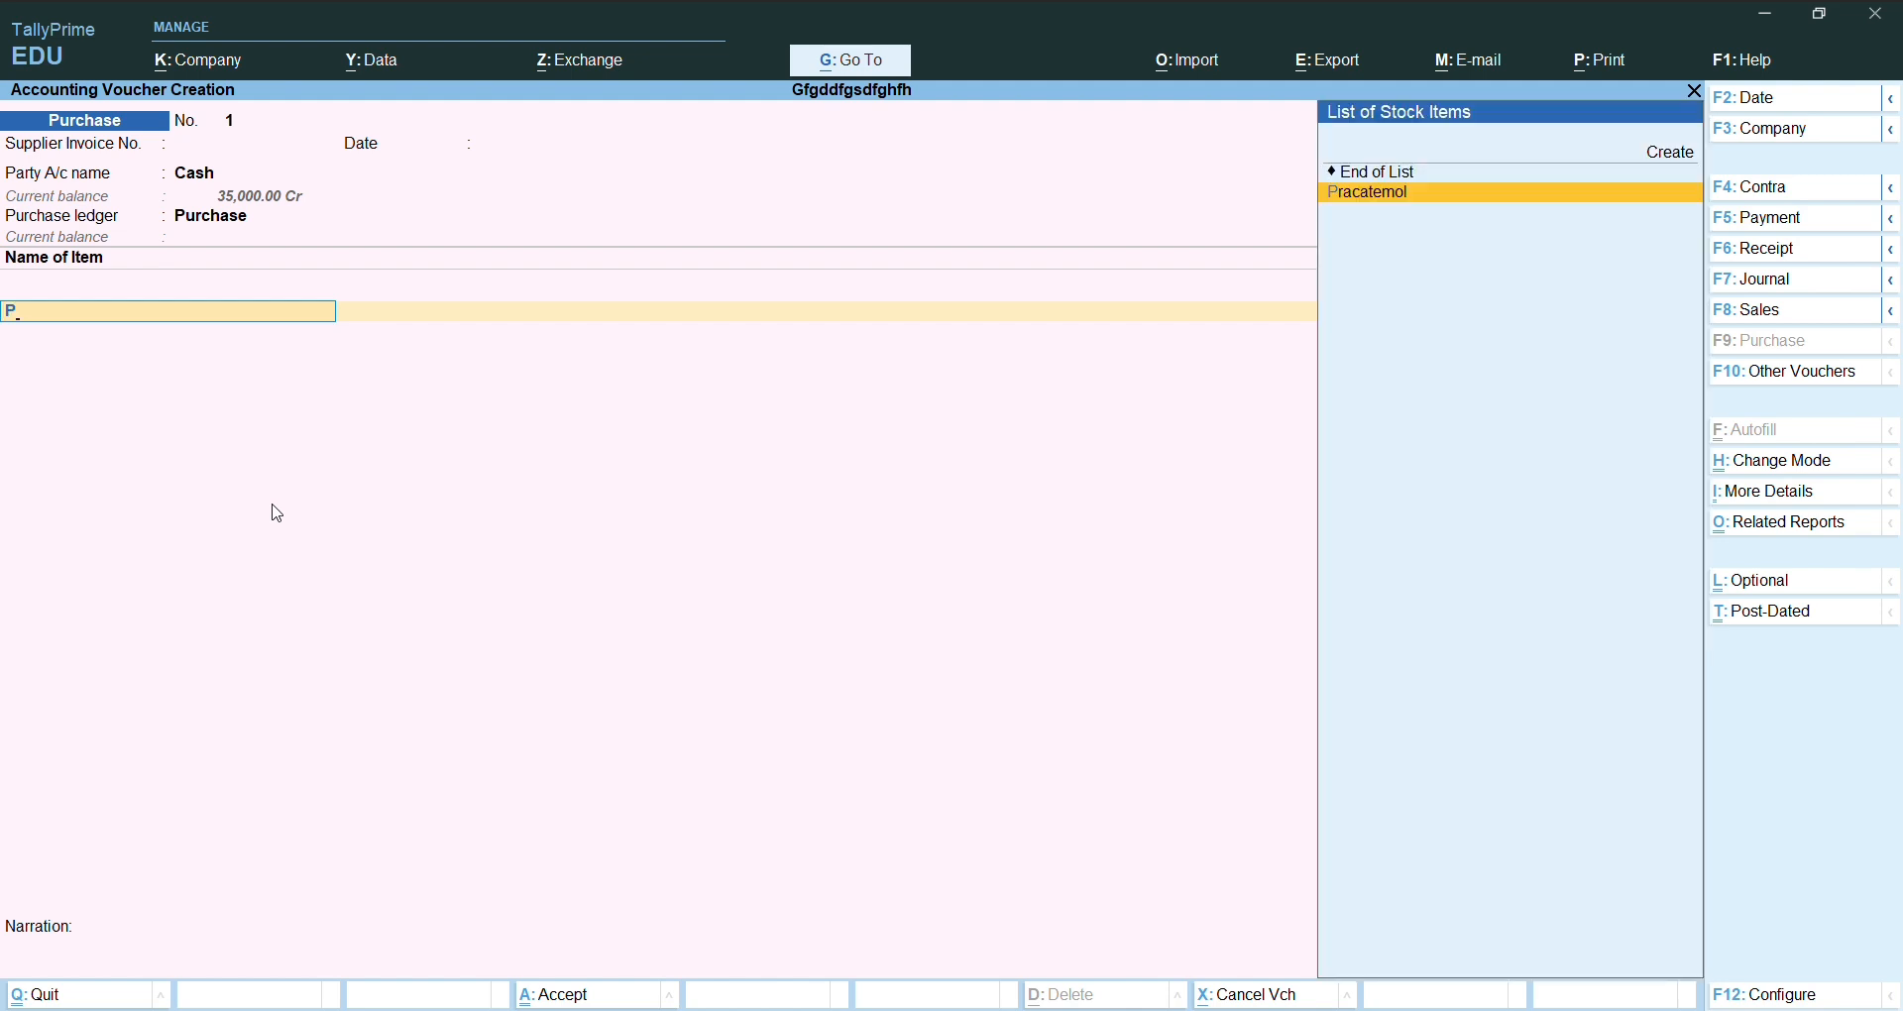
pyautogui.press('Return')
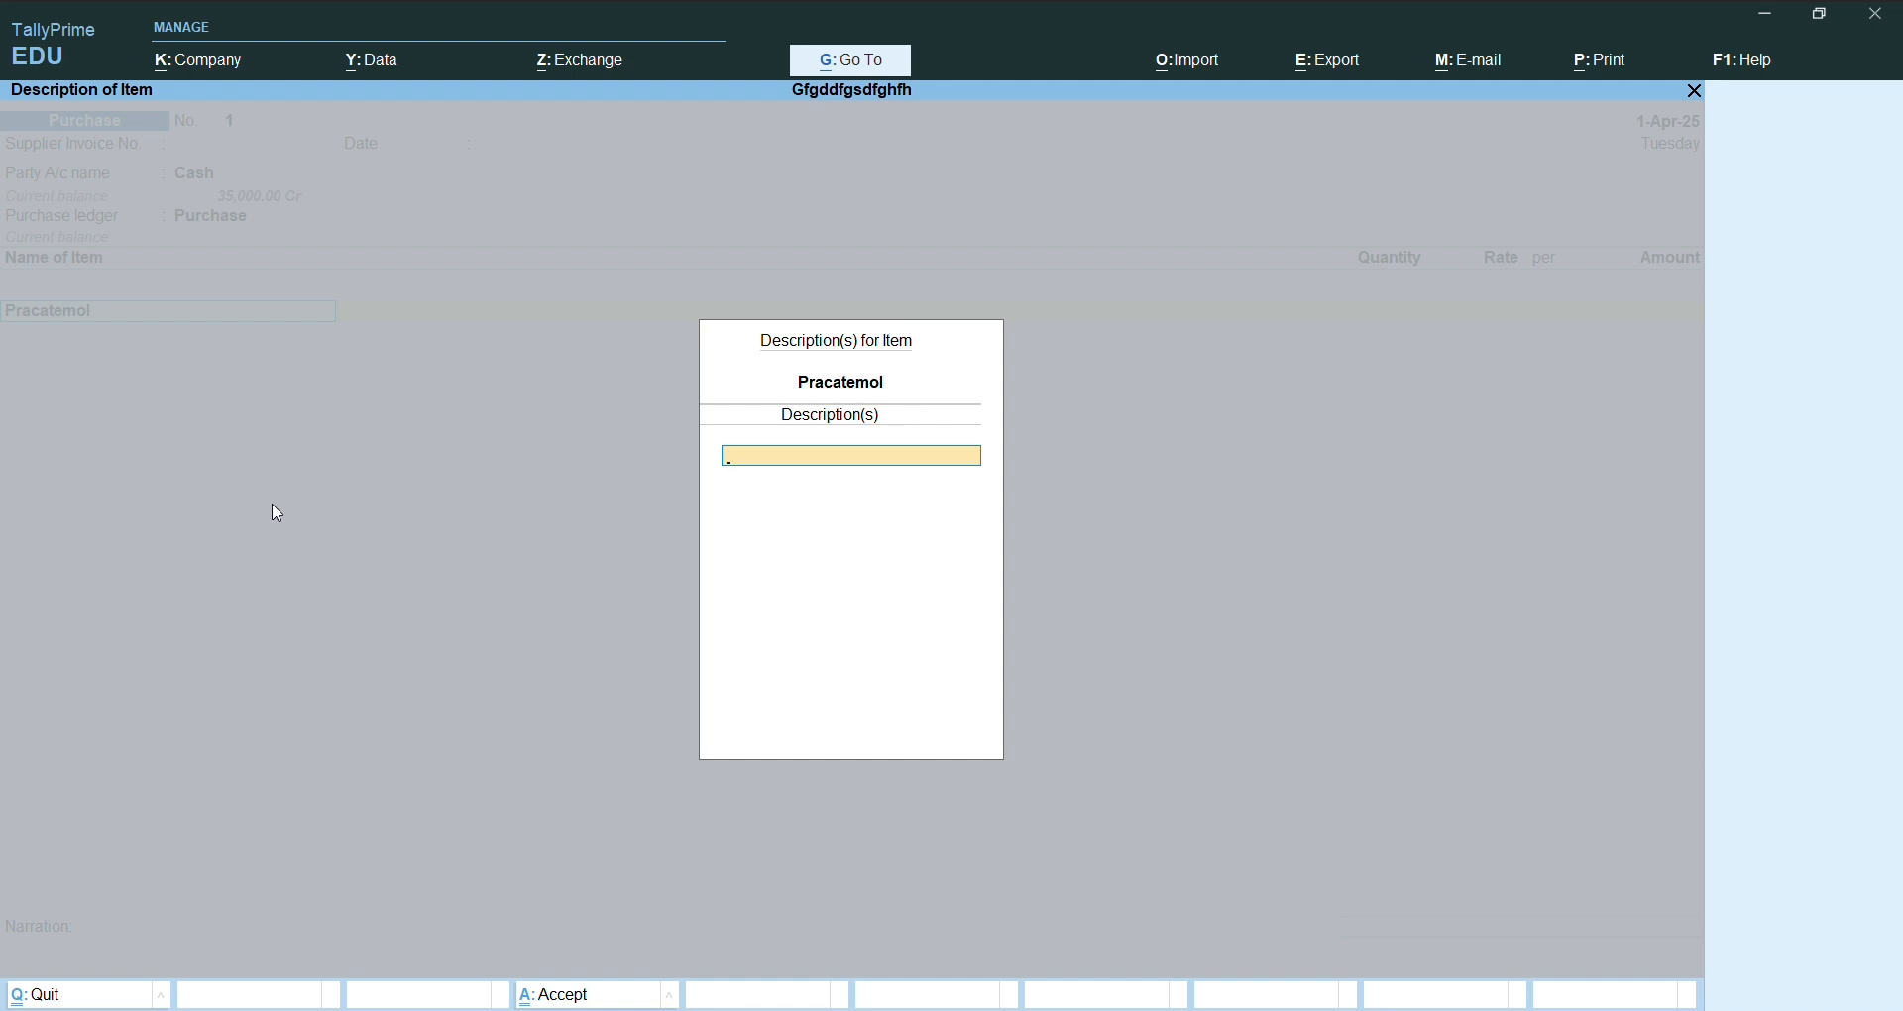
pyautogui.write('Made in india')
pyautogui.press('Return')
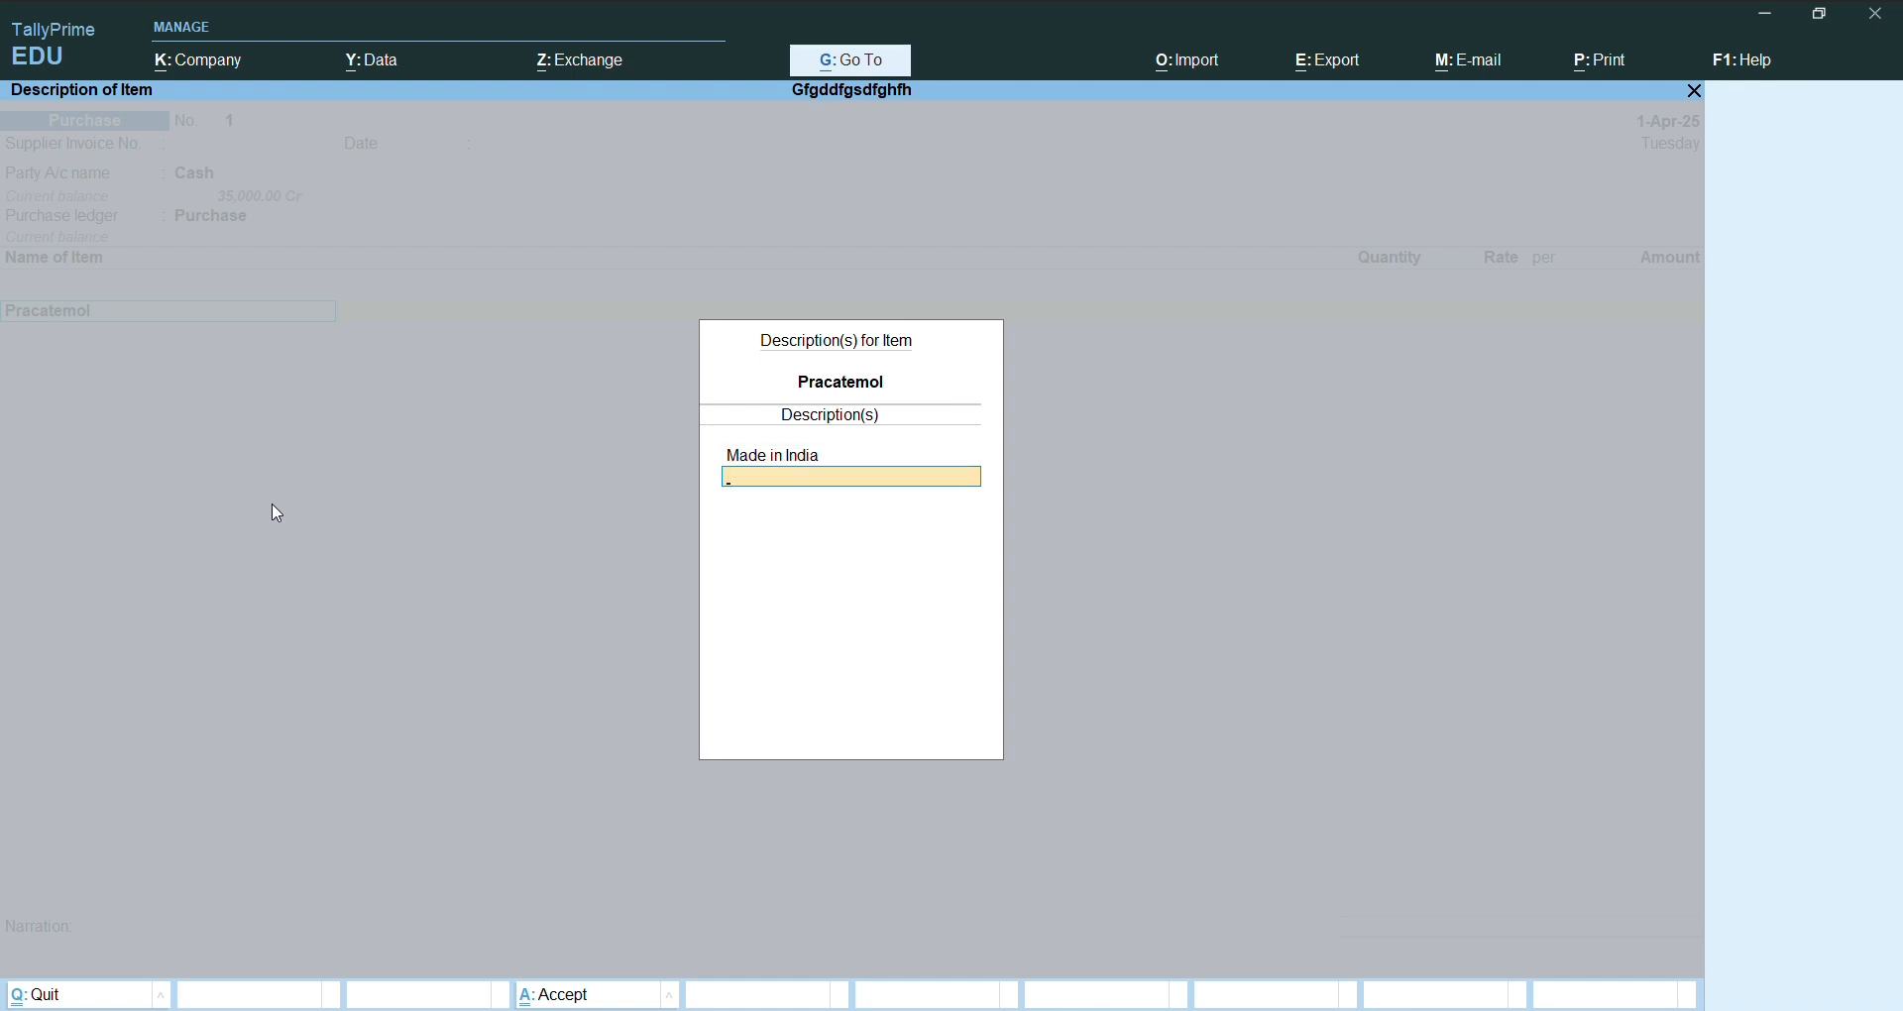
pyautogui.press('Return')
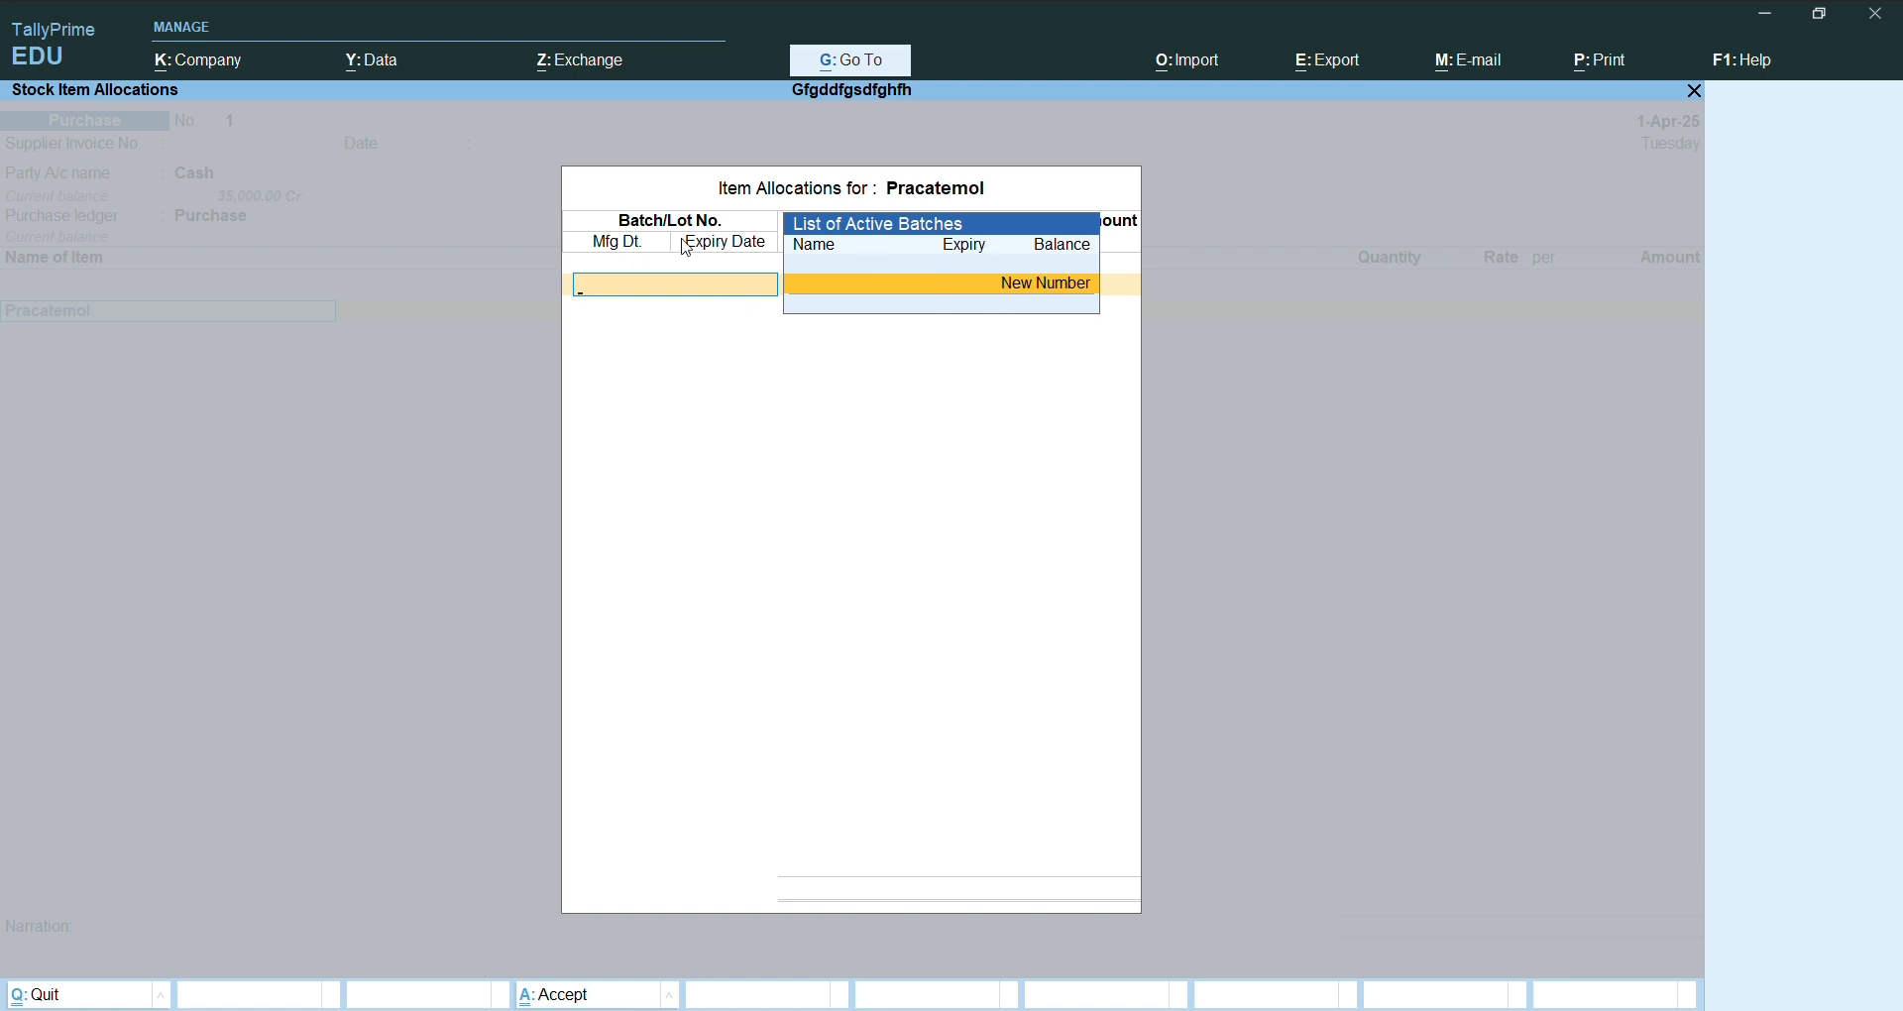
# - Allocate 100 strp at a rate of 3 to a new batch numbered 101, keeping manufacturing date Apr-2025
pyautogui.click(1052, 297)
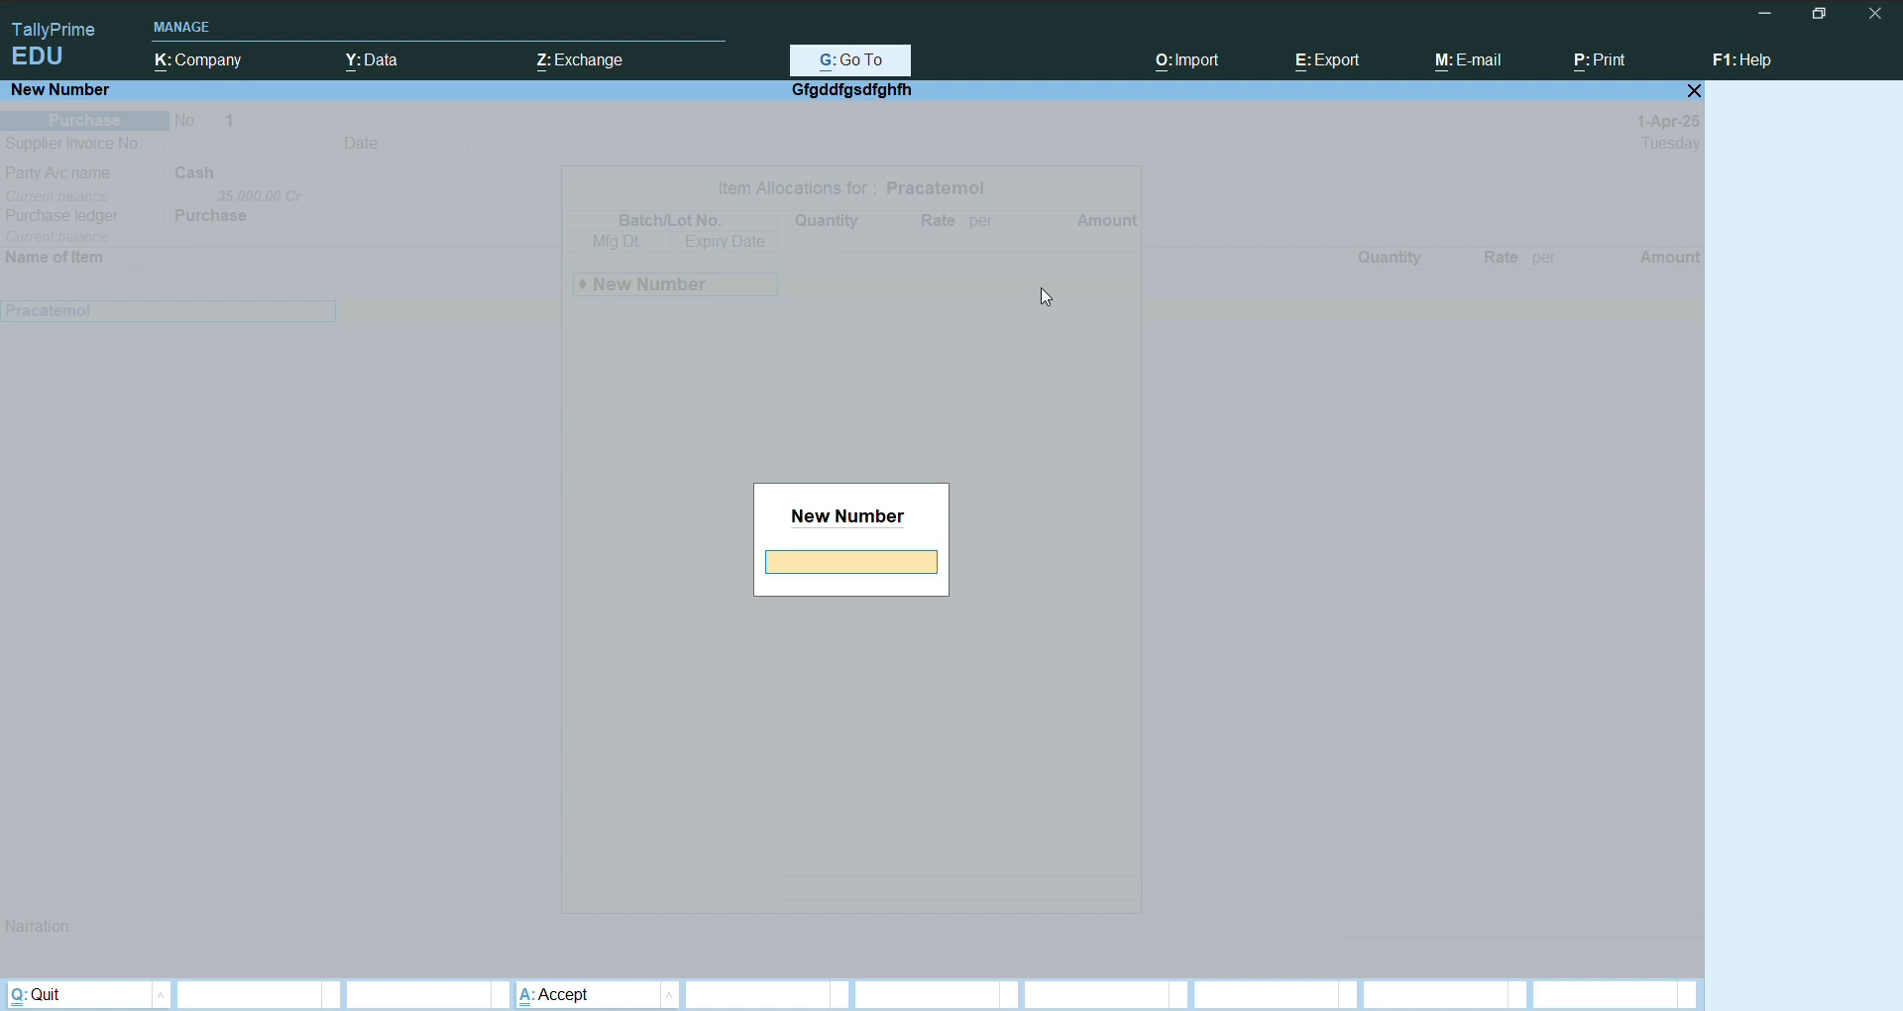
pyautogui.write('101')
pyautogui.press('Return')
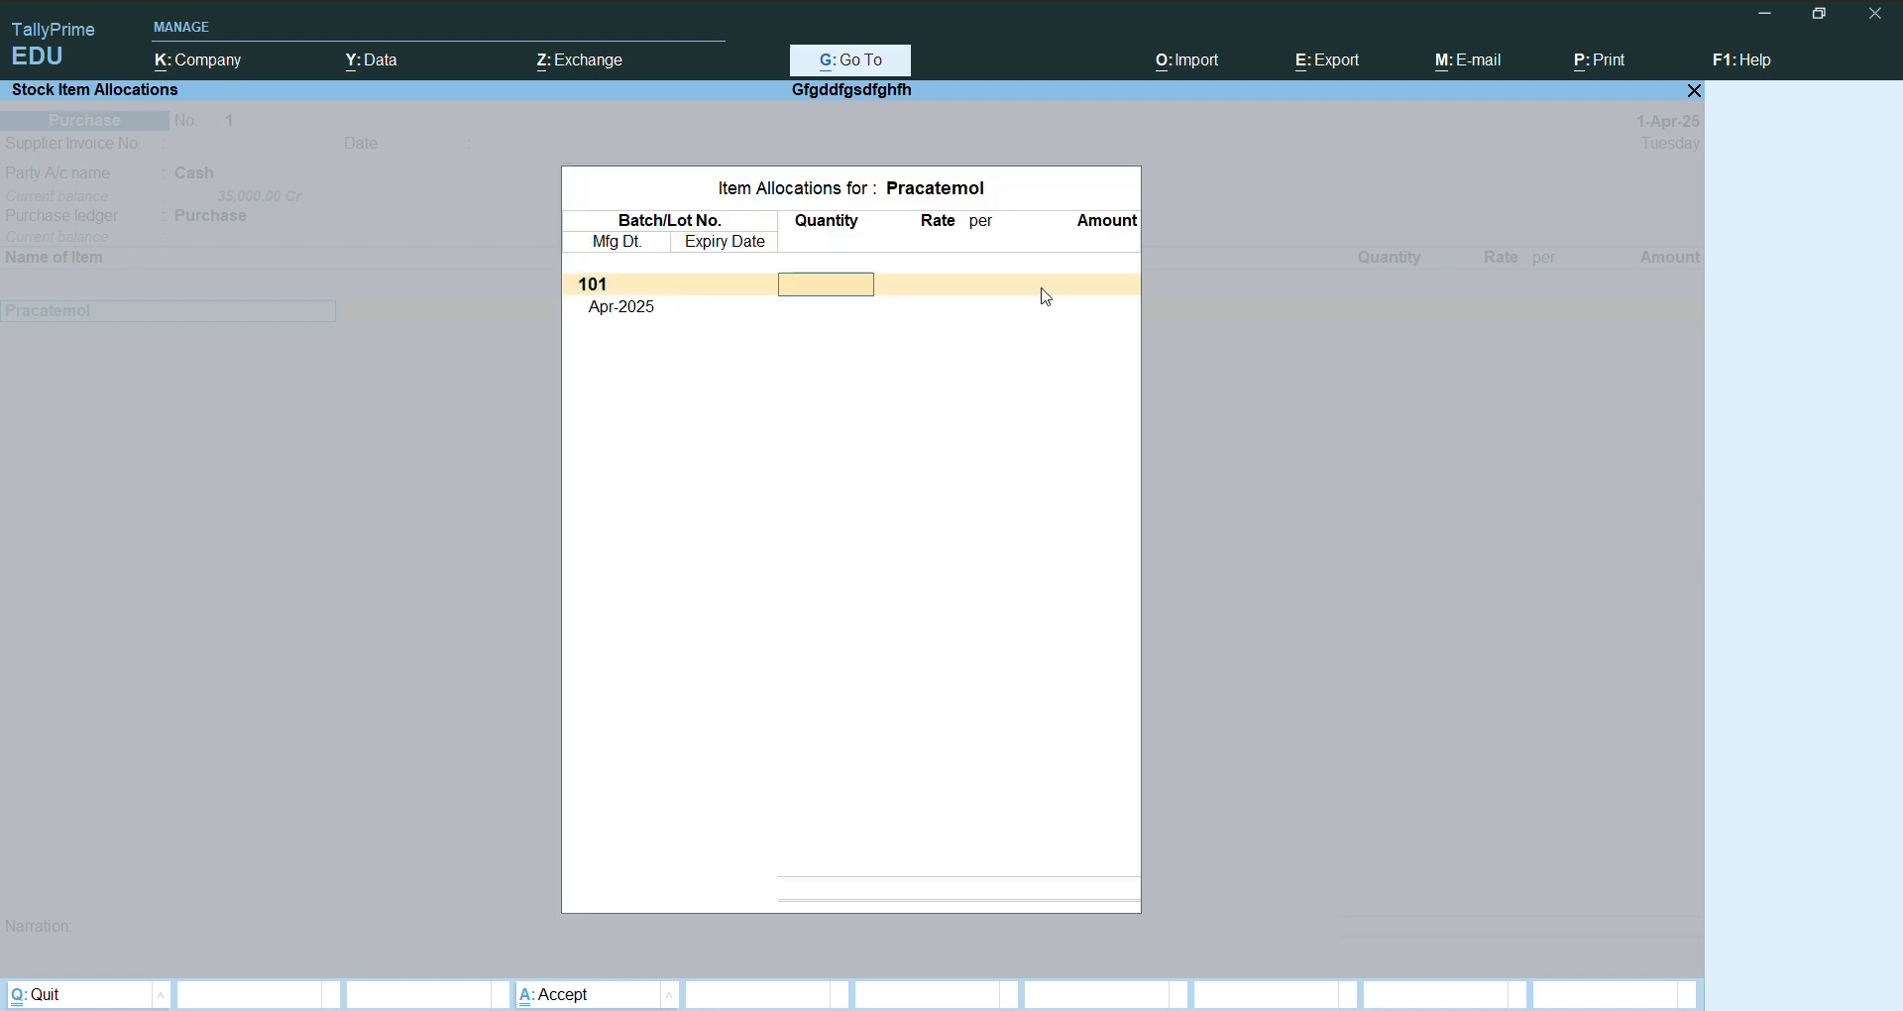
pyautogui.write('100')
pyautogui.press('Return')
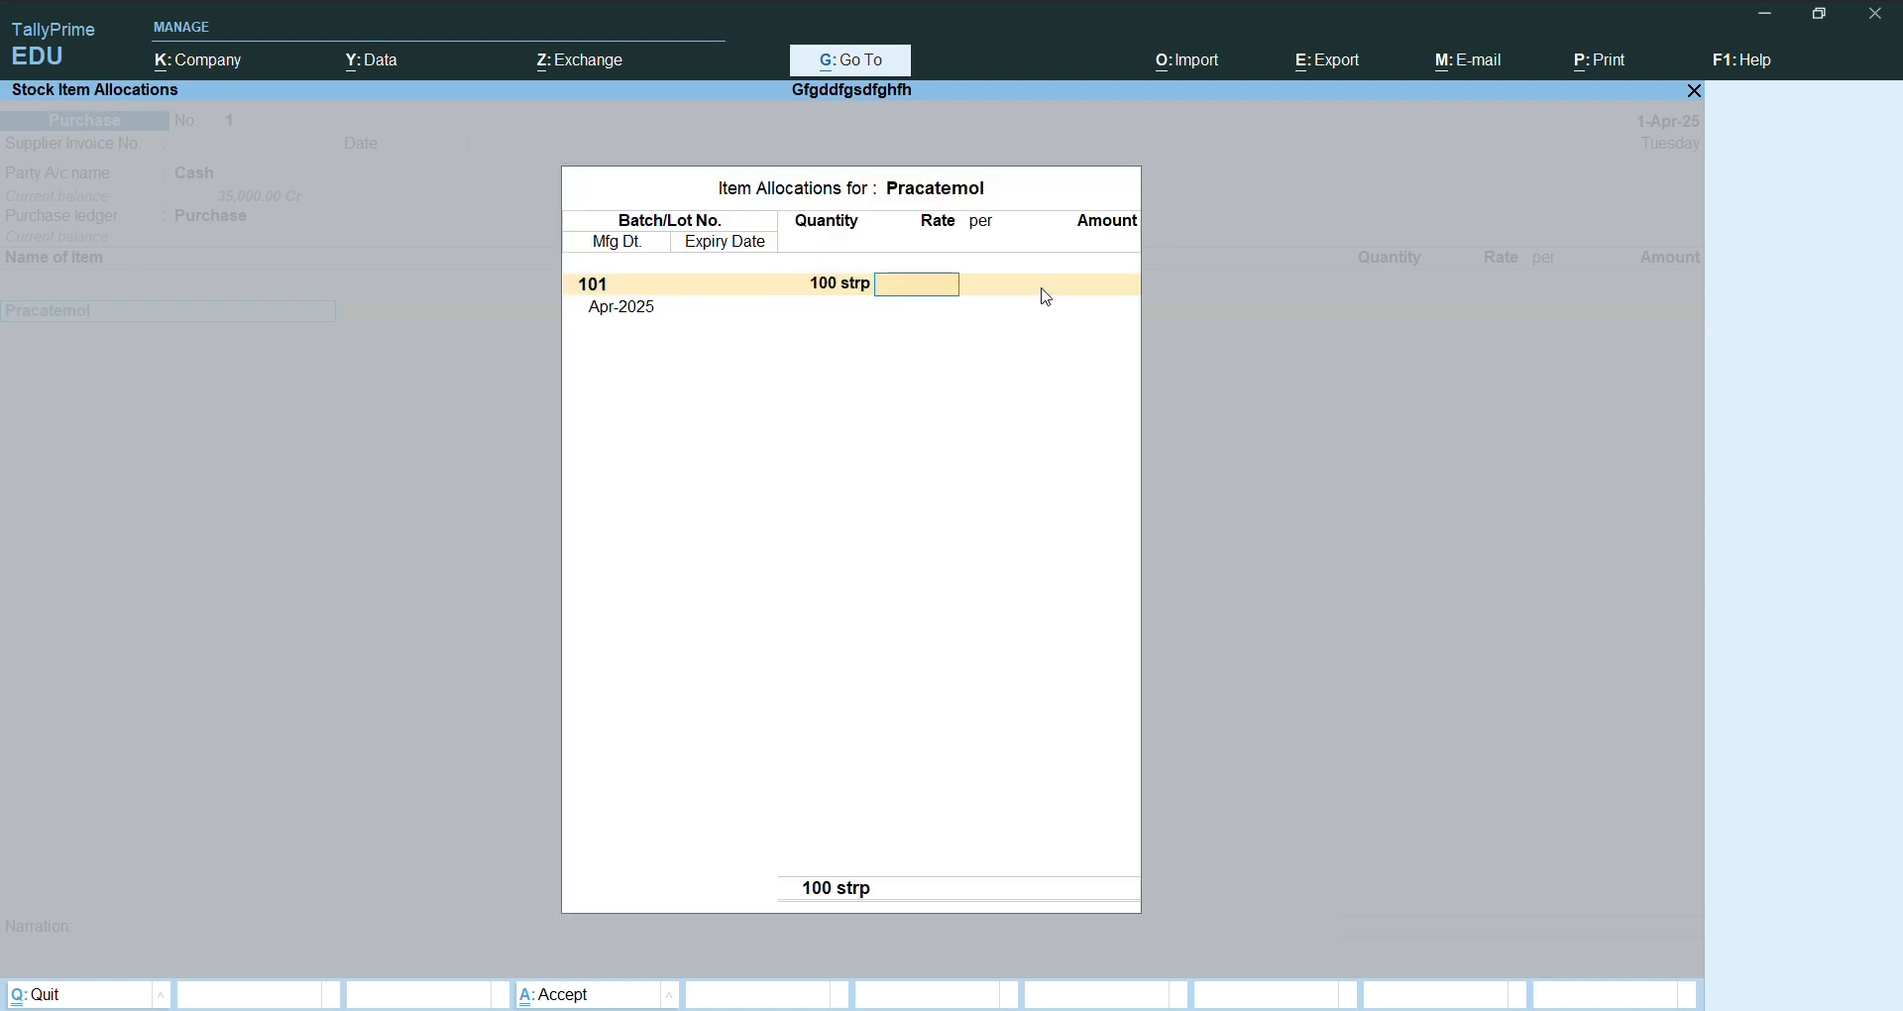
pyautogui.write('3')
pyautogui.press('Return')
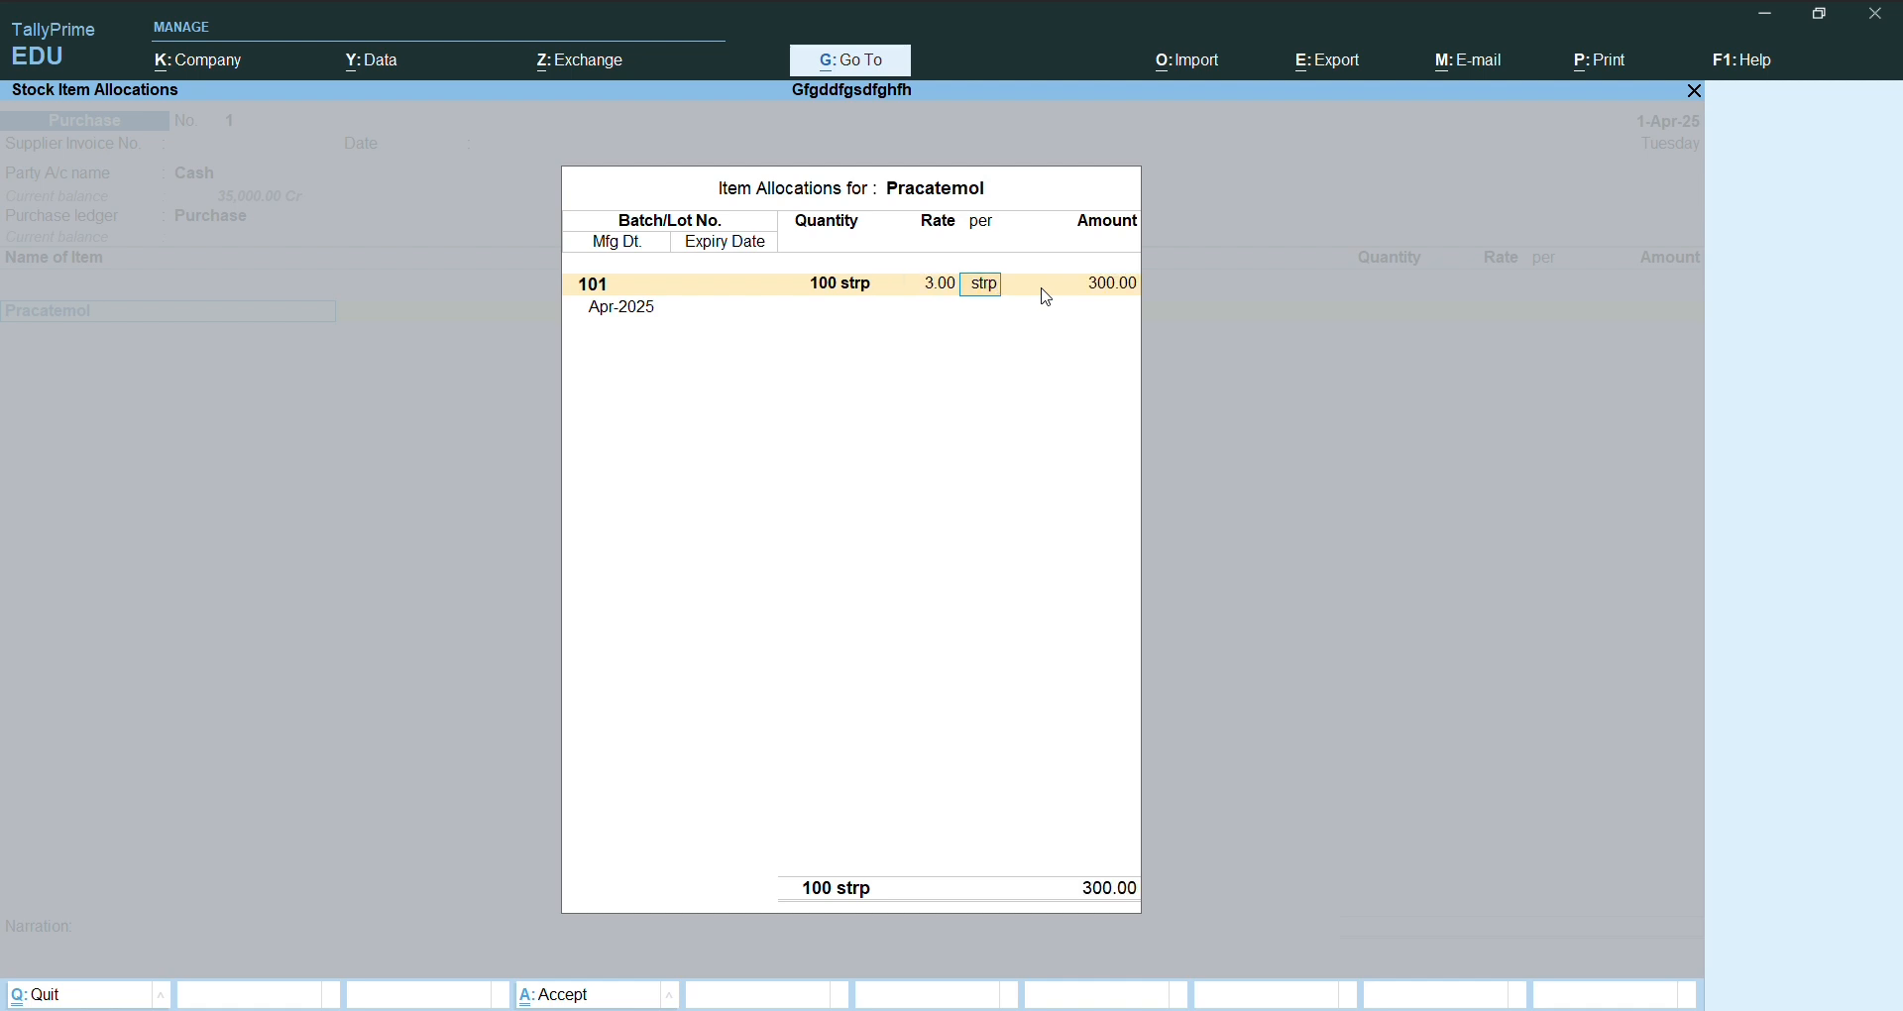
pyautogui.press('Return')
pyautogui.press('Return')
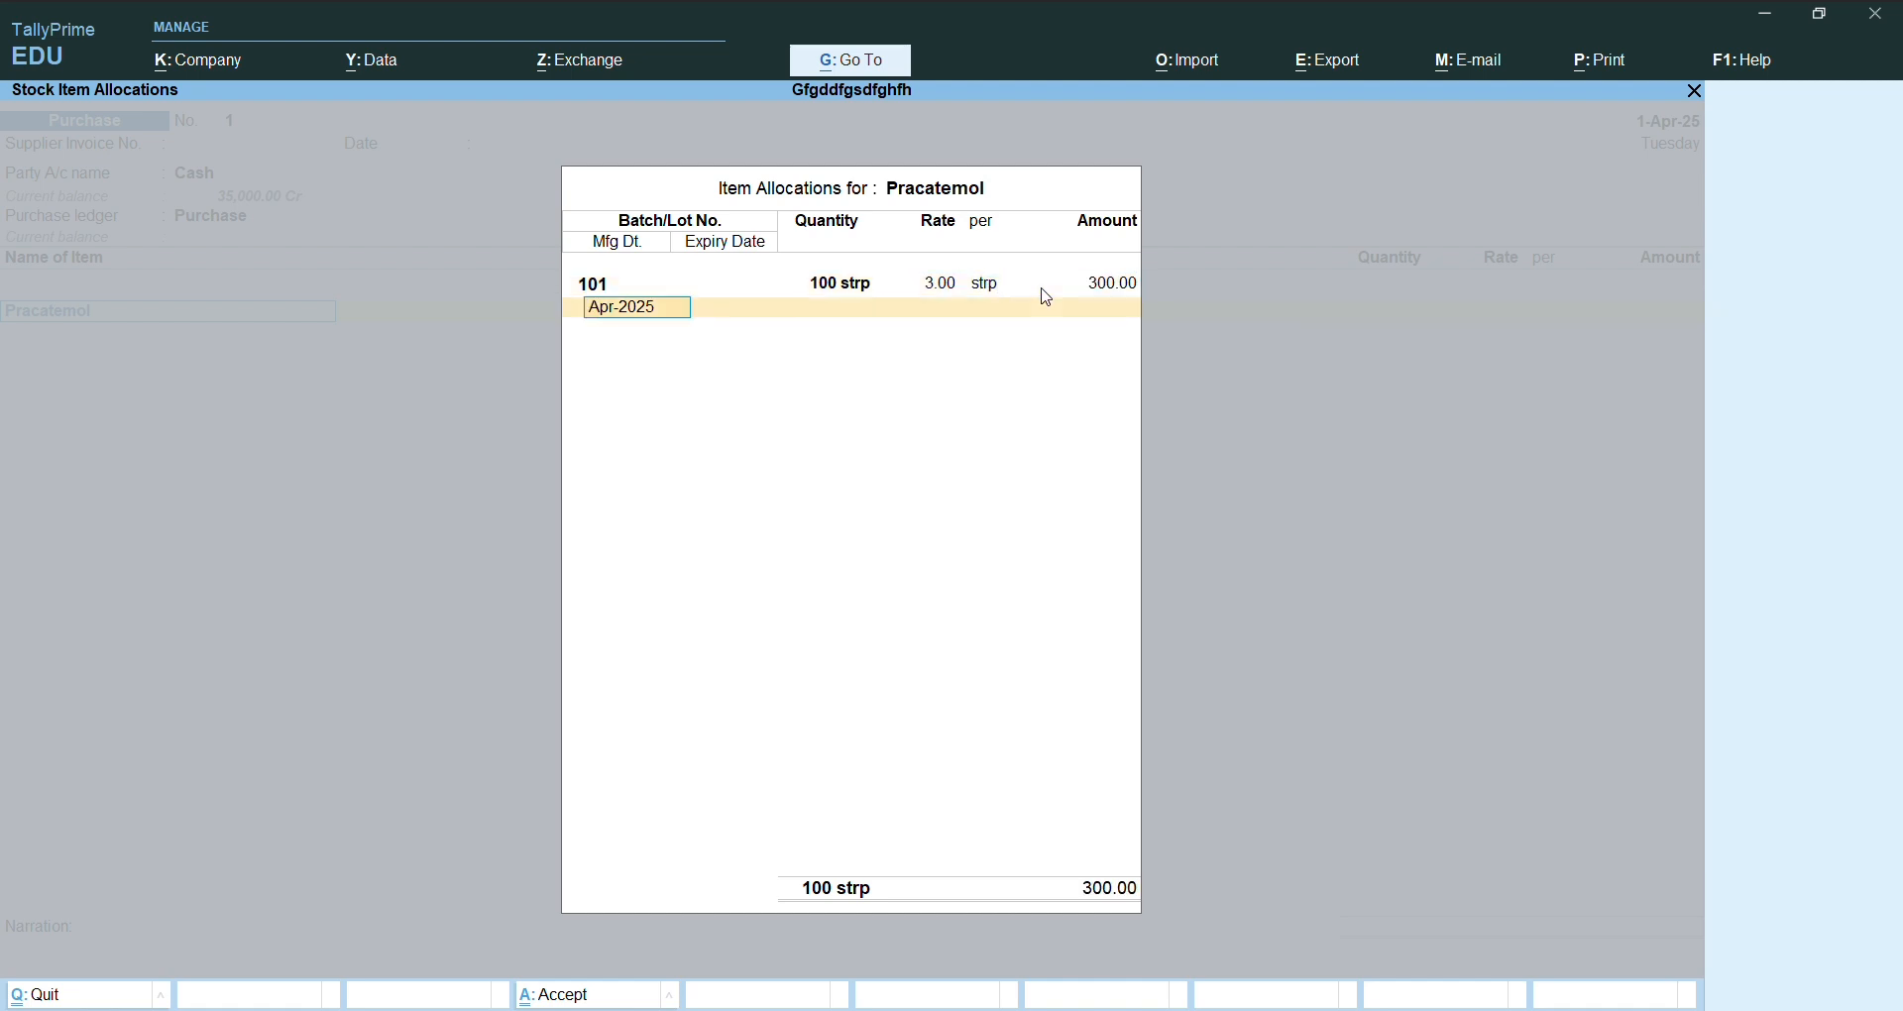
pyautogui.press('Return')
pyautogui.write('31')
pyautogui.press('Return')
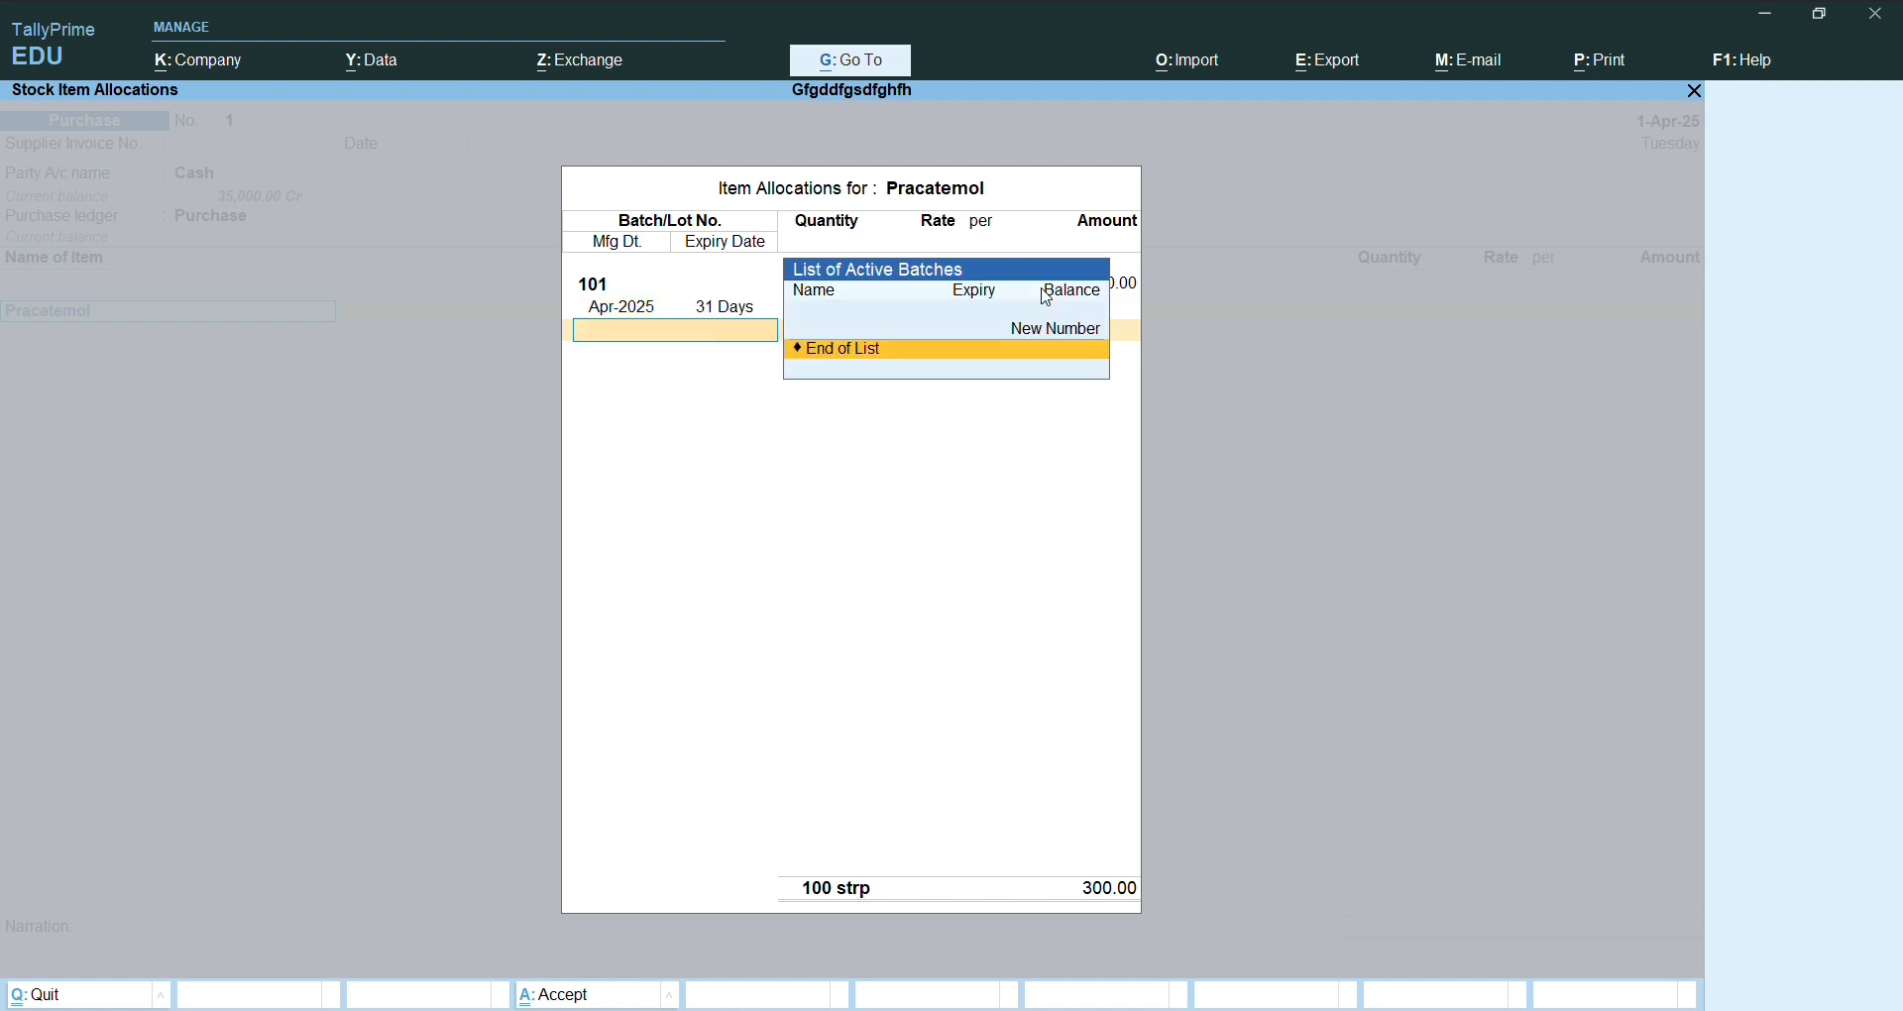
pyautogui.write('3')
pyautogui.press('BackSpace')
pyautogui.press('BackSpace')
# - Set the expiry date of batch 101 to 31-Mar-26 and finish the item allocation
pyautogui.write('31.3')
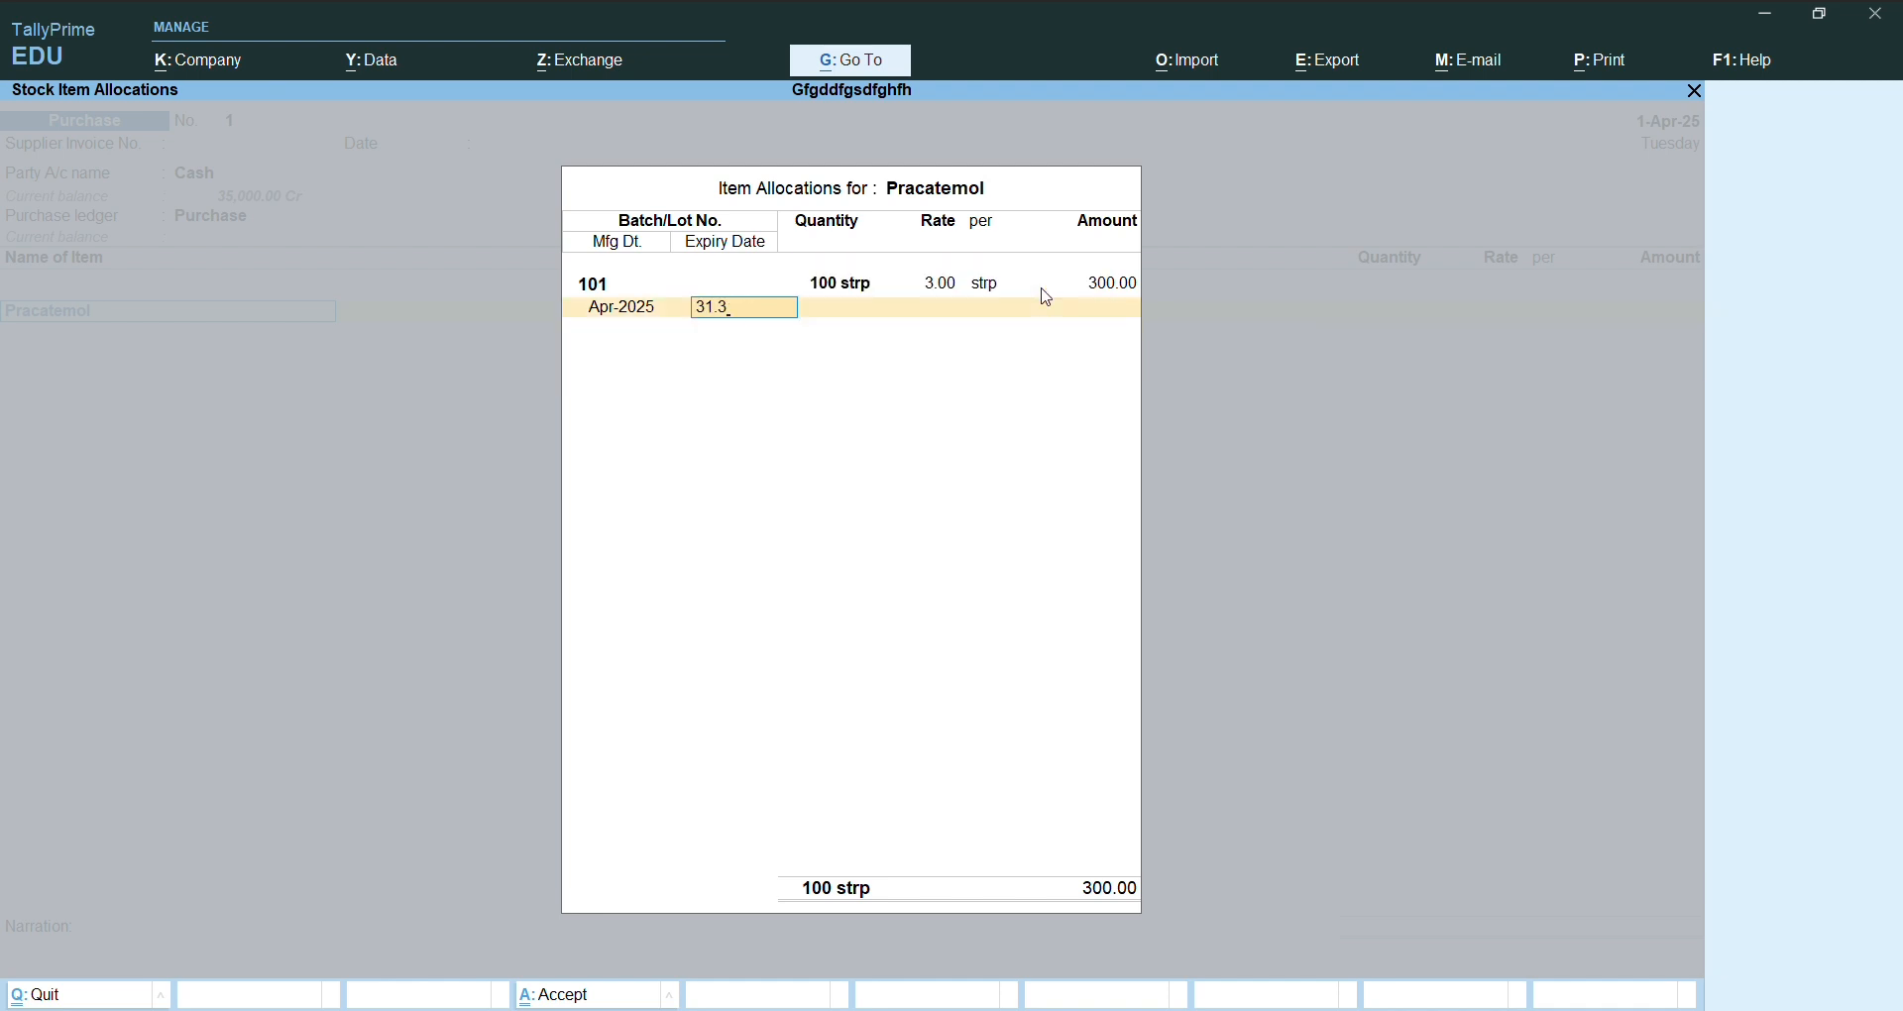
pyautogui.press('Return')
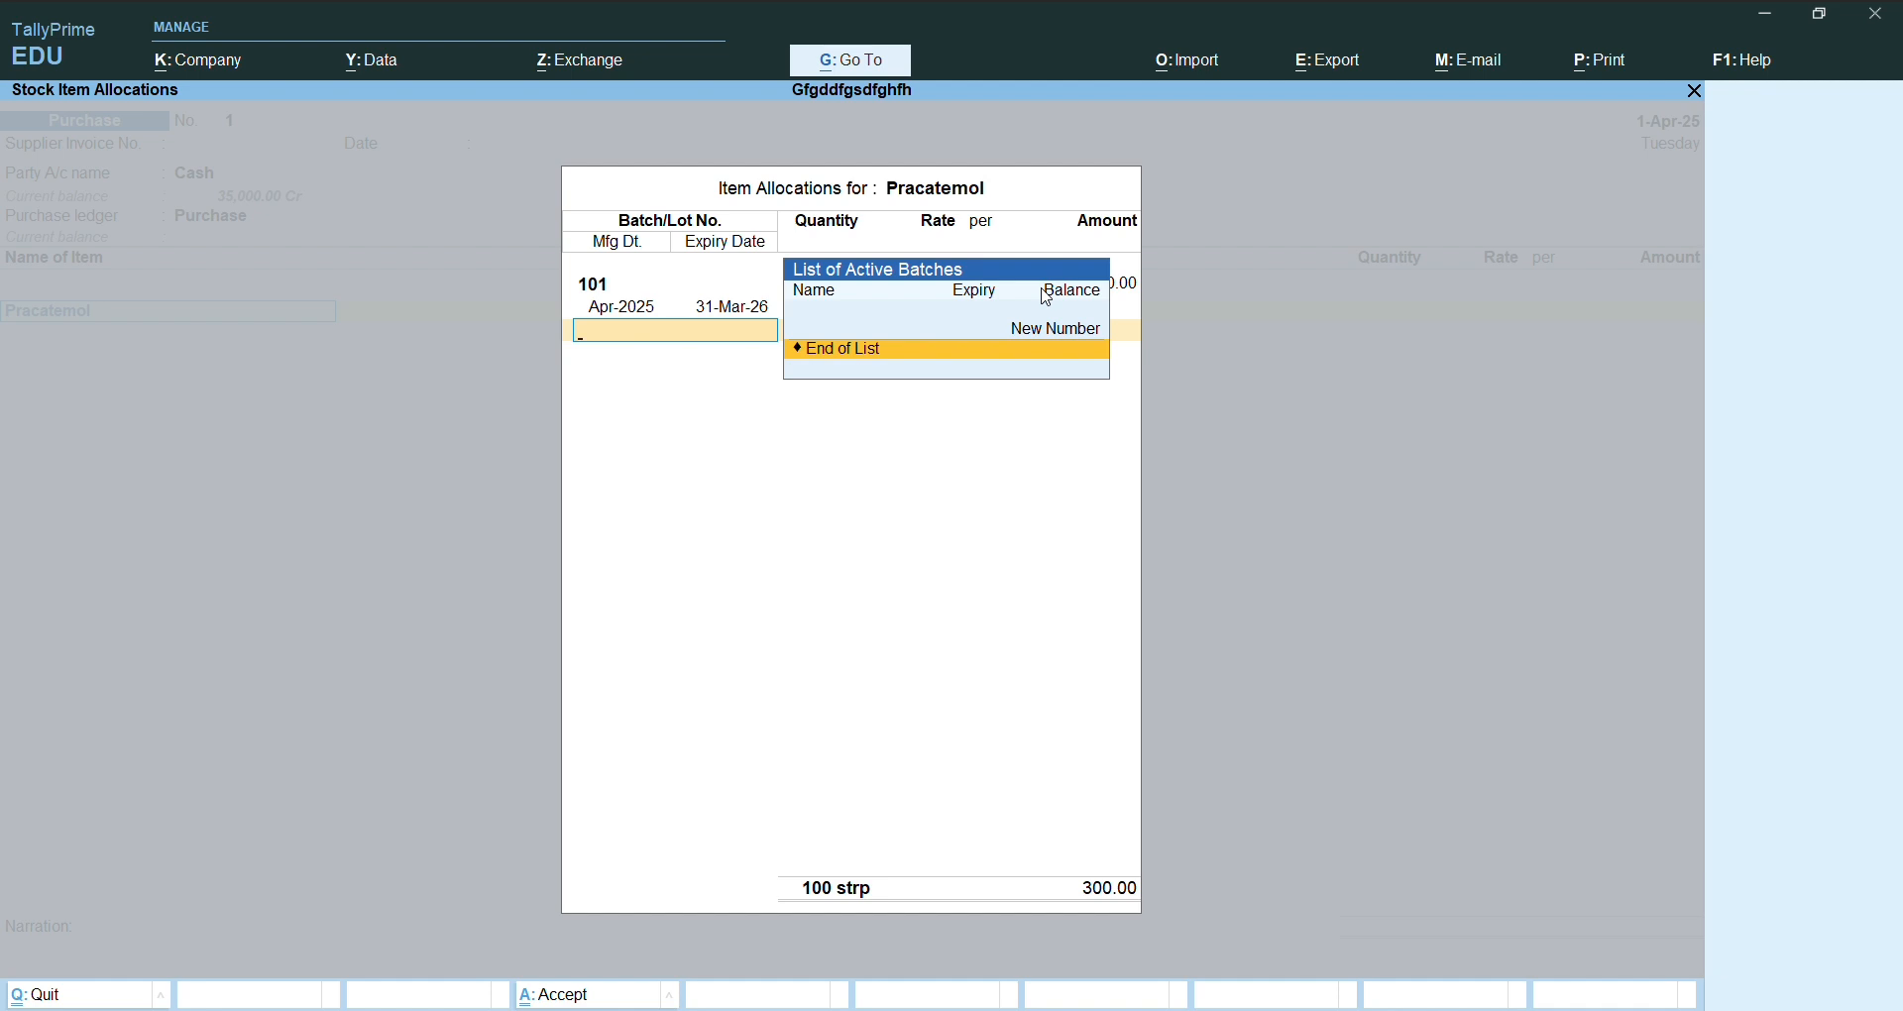
pyautogui.press('Return')
pyautogui.press('Return')
pyautogui.press('Return')
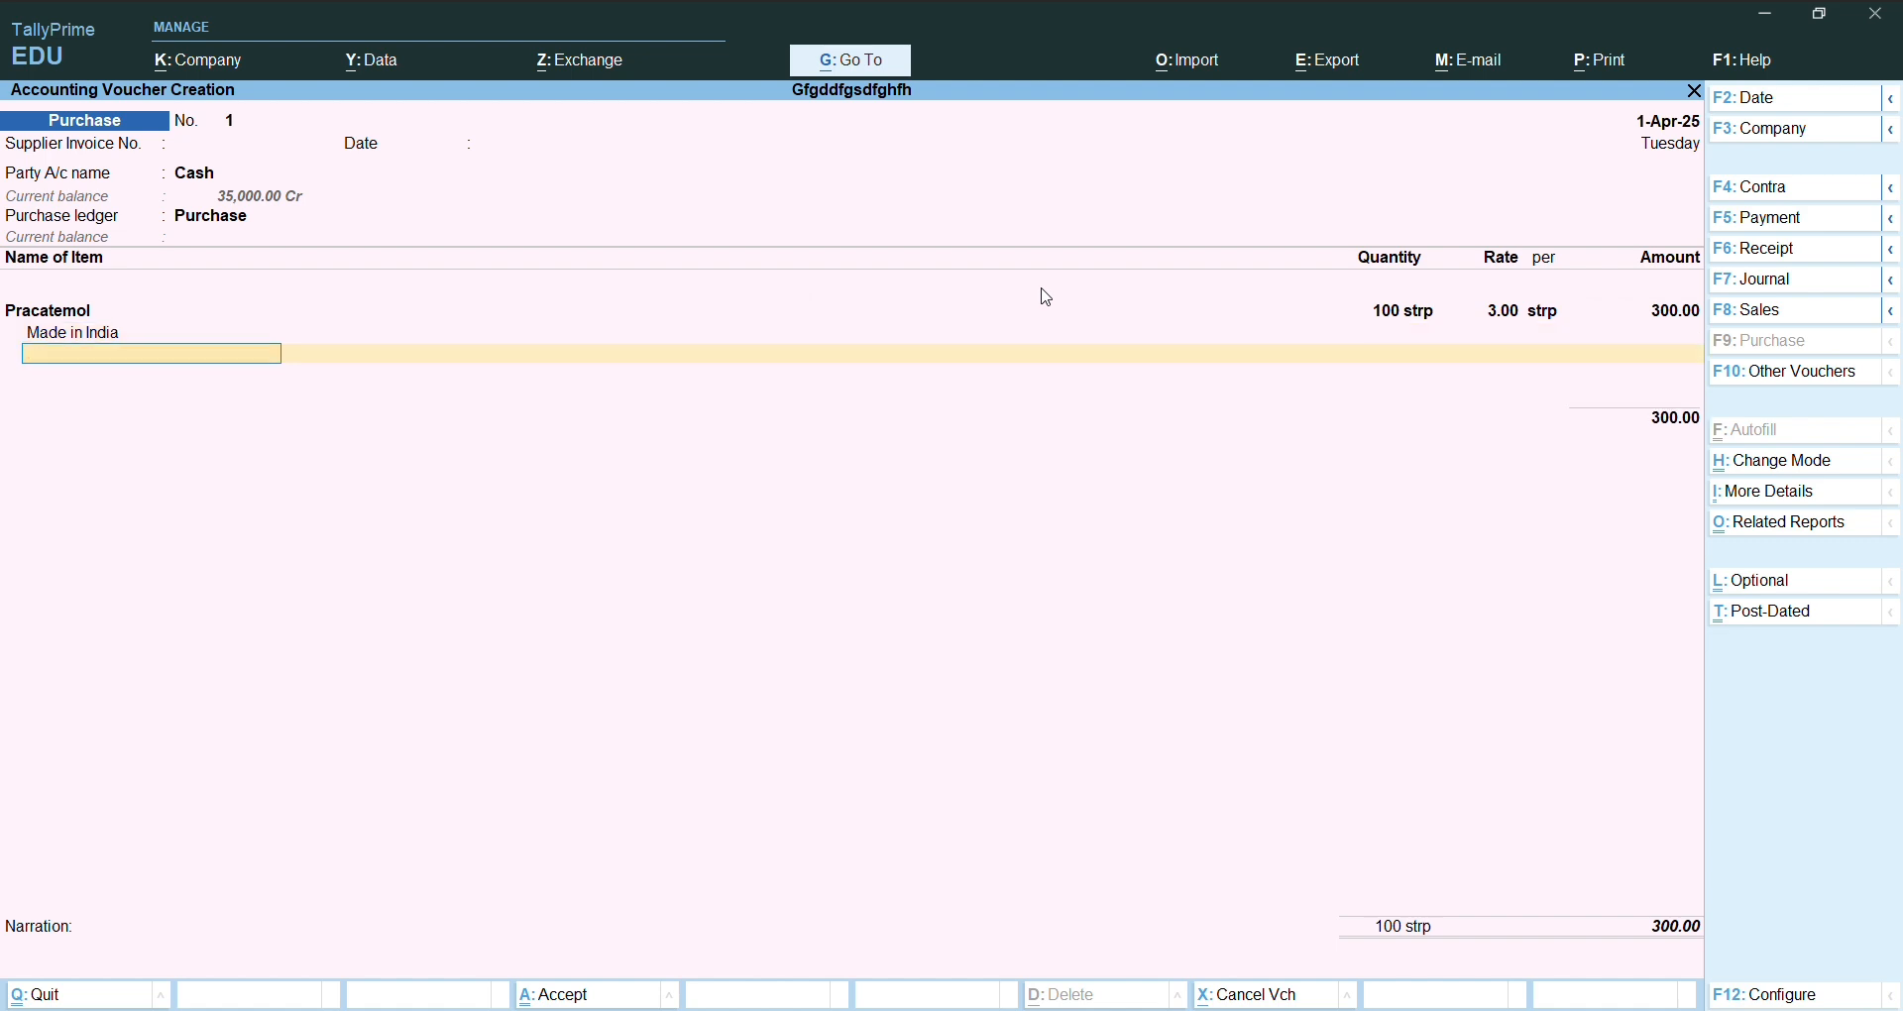
# - End the item list without further entries and save the purchase voucher
pyautogui.press('Return')
pyautogui.press('Return')
pyautogui.press('Return')
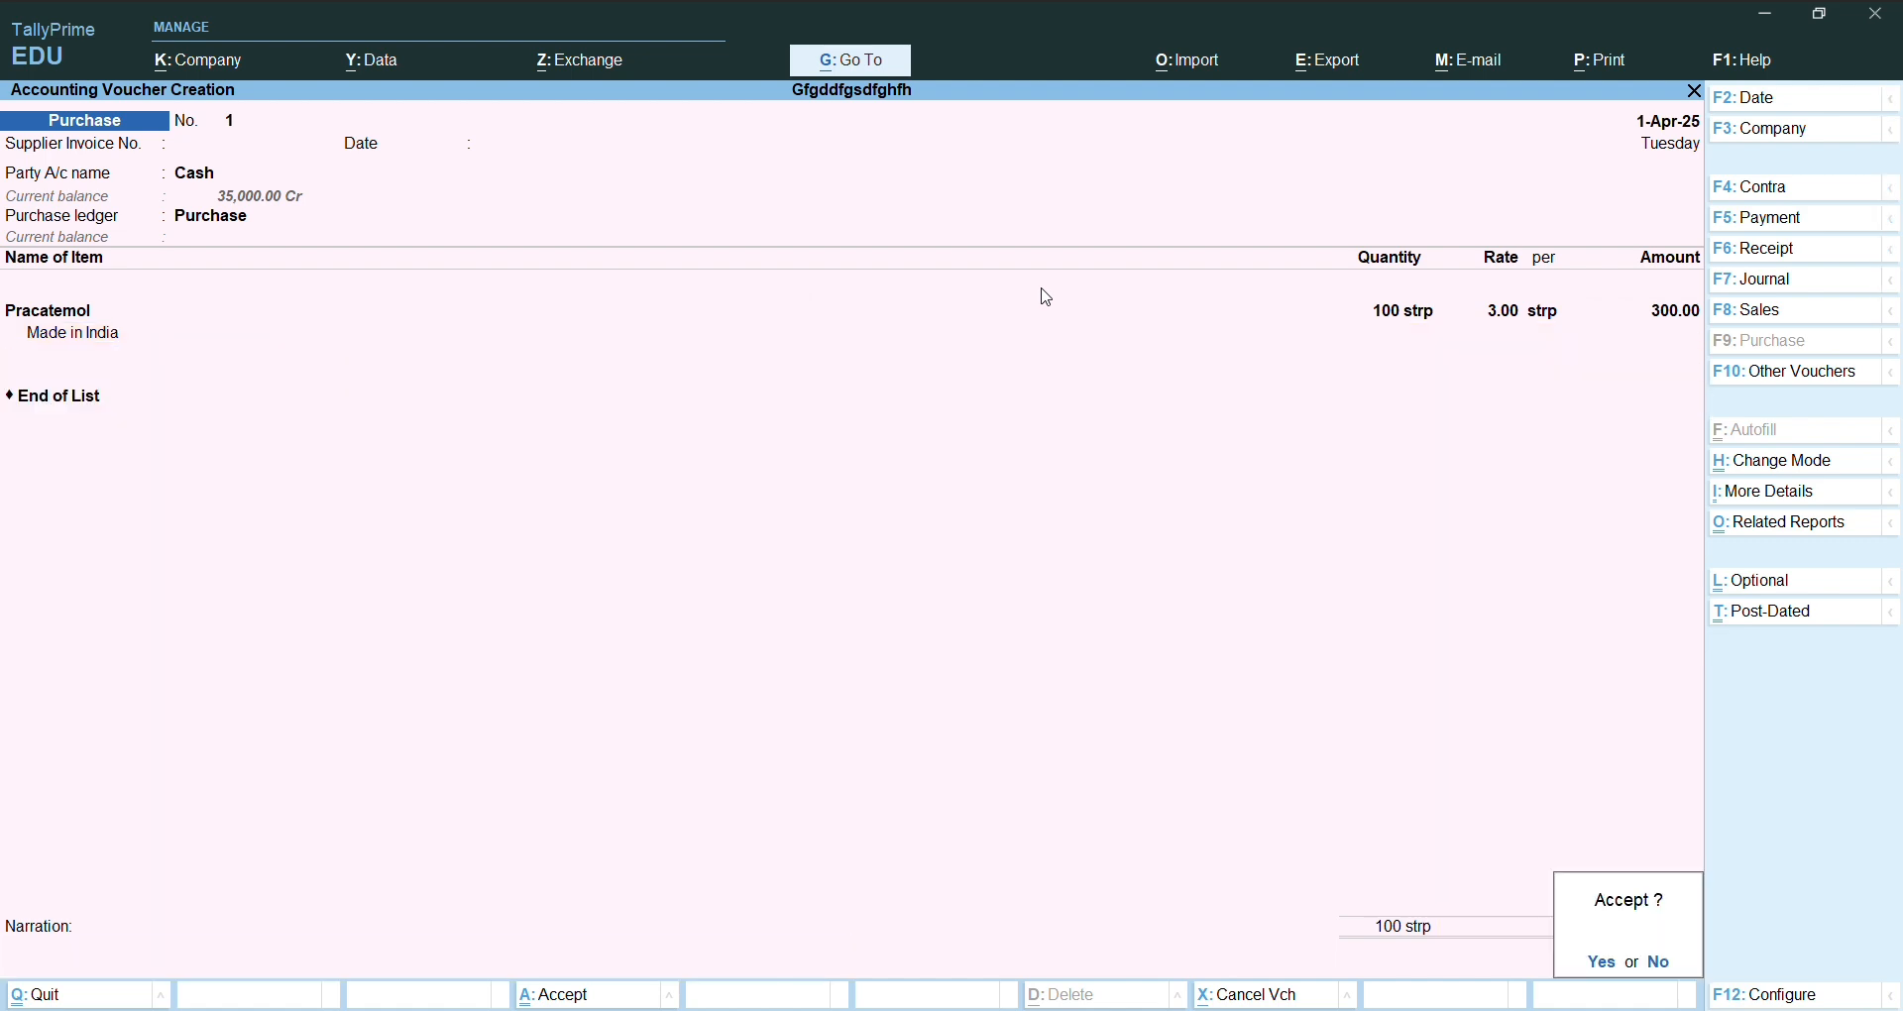
pyautogui.press('Return')
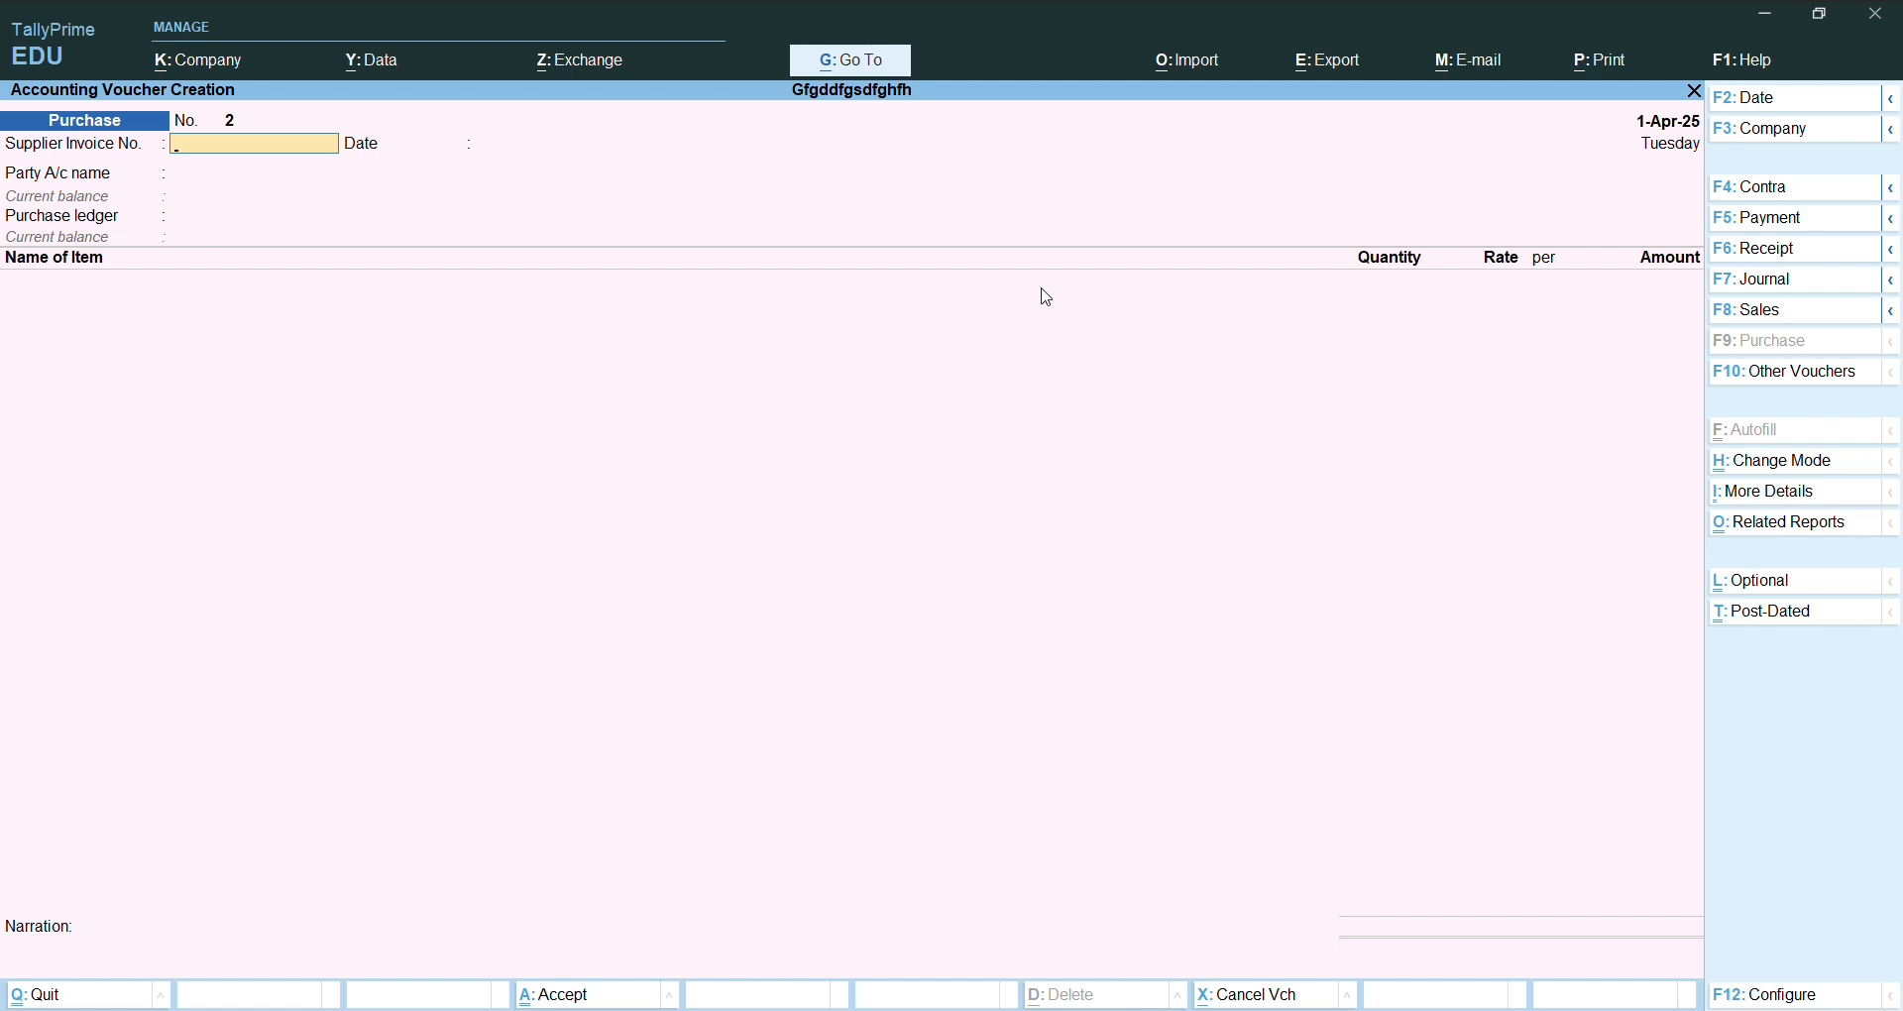
# - Open a sales voucher with Cash as the party and create its Sales ledger under Sales Accounts
pyautogui.press('F8')
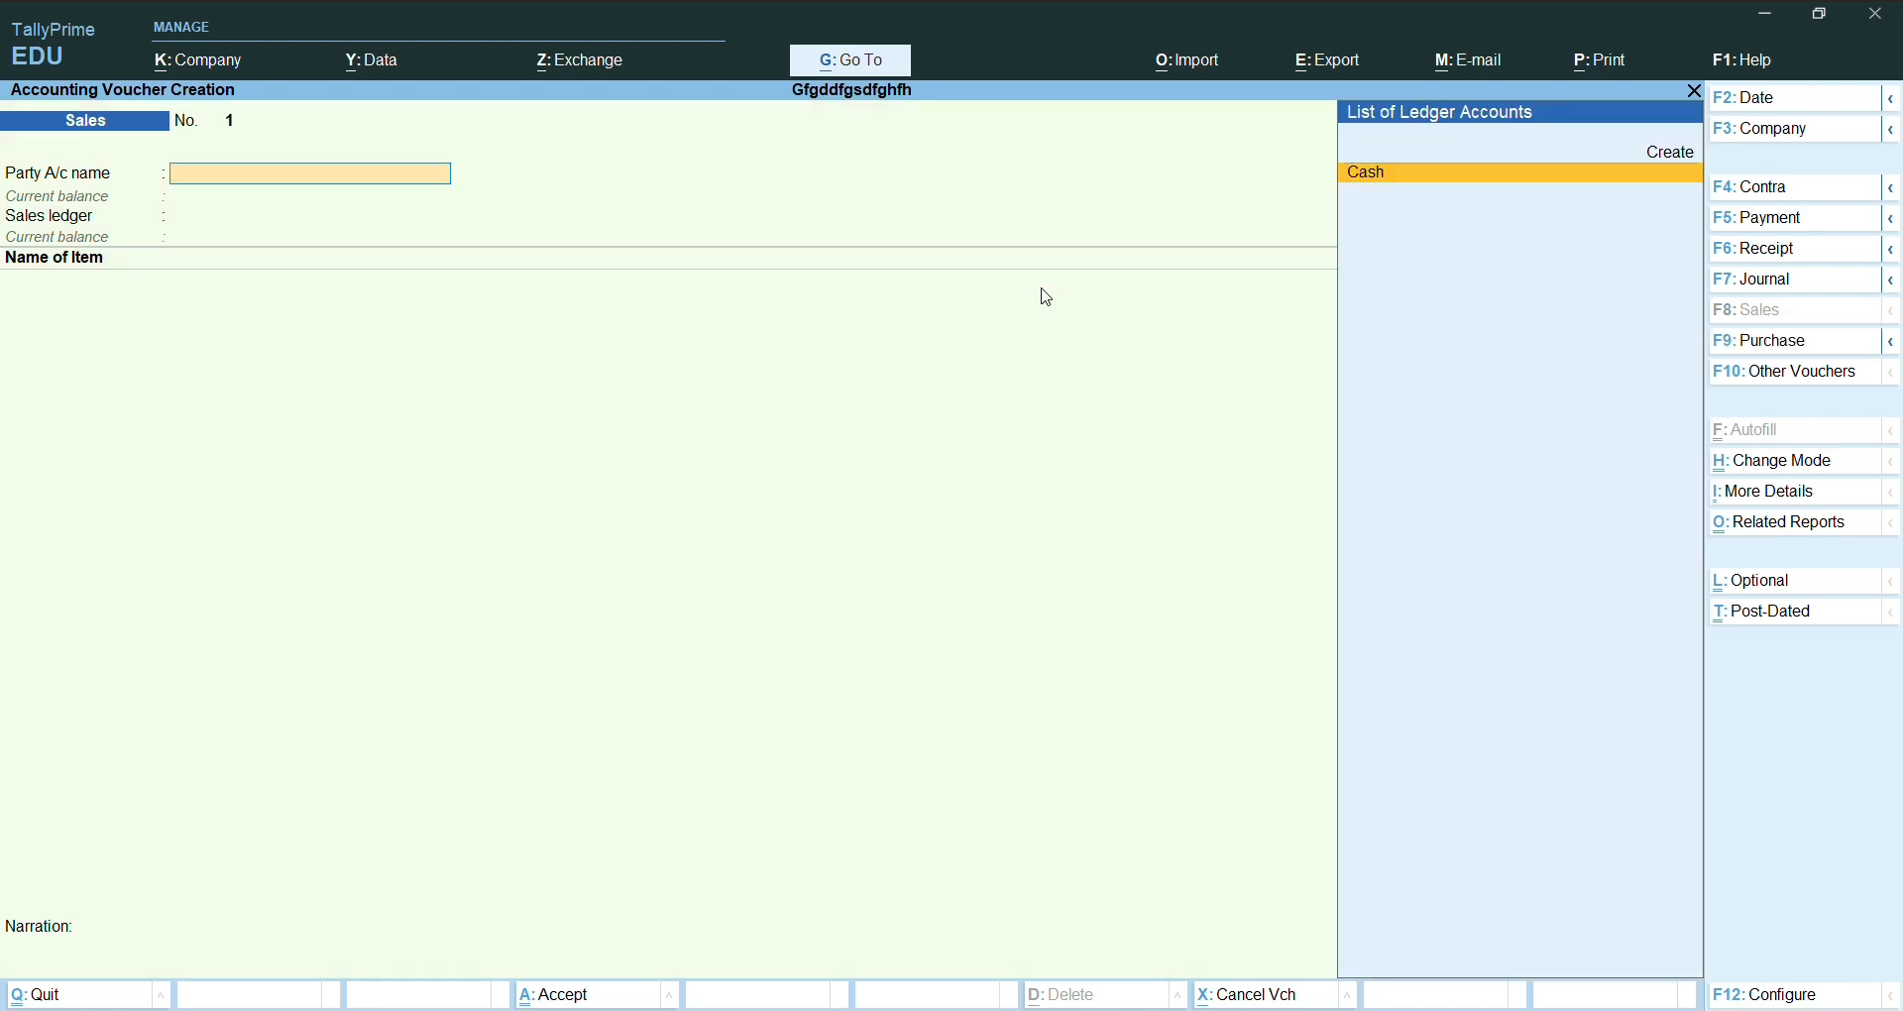
pyautogui.press('Return')
pyautogui.press('Return')
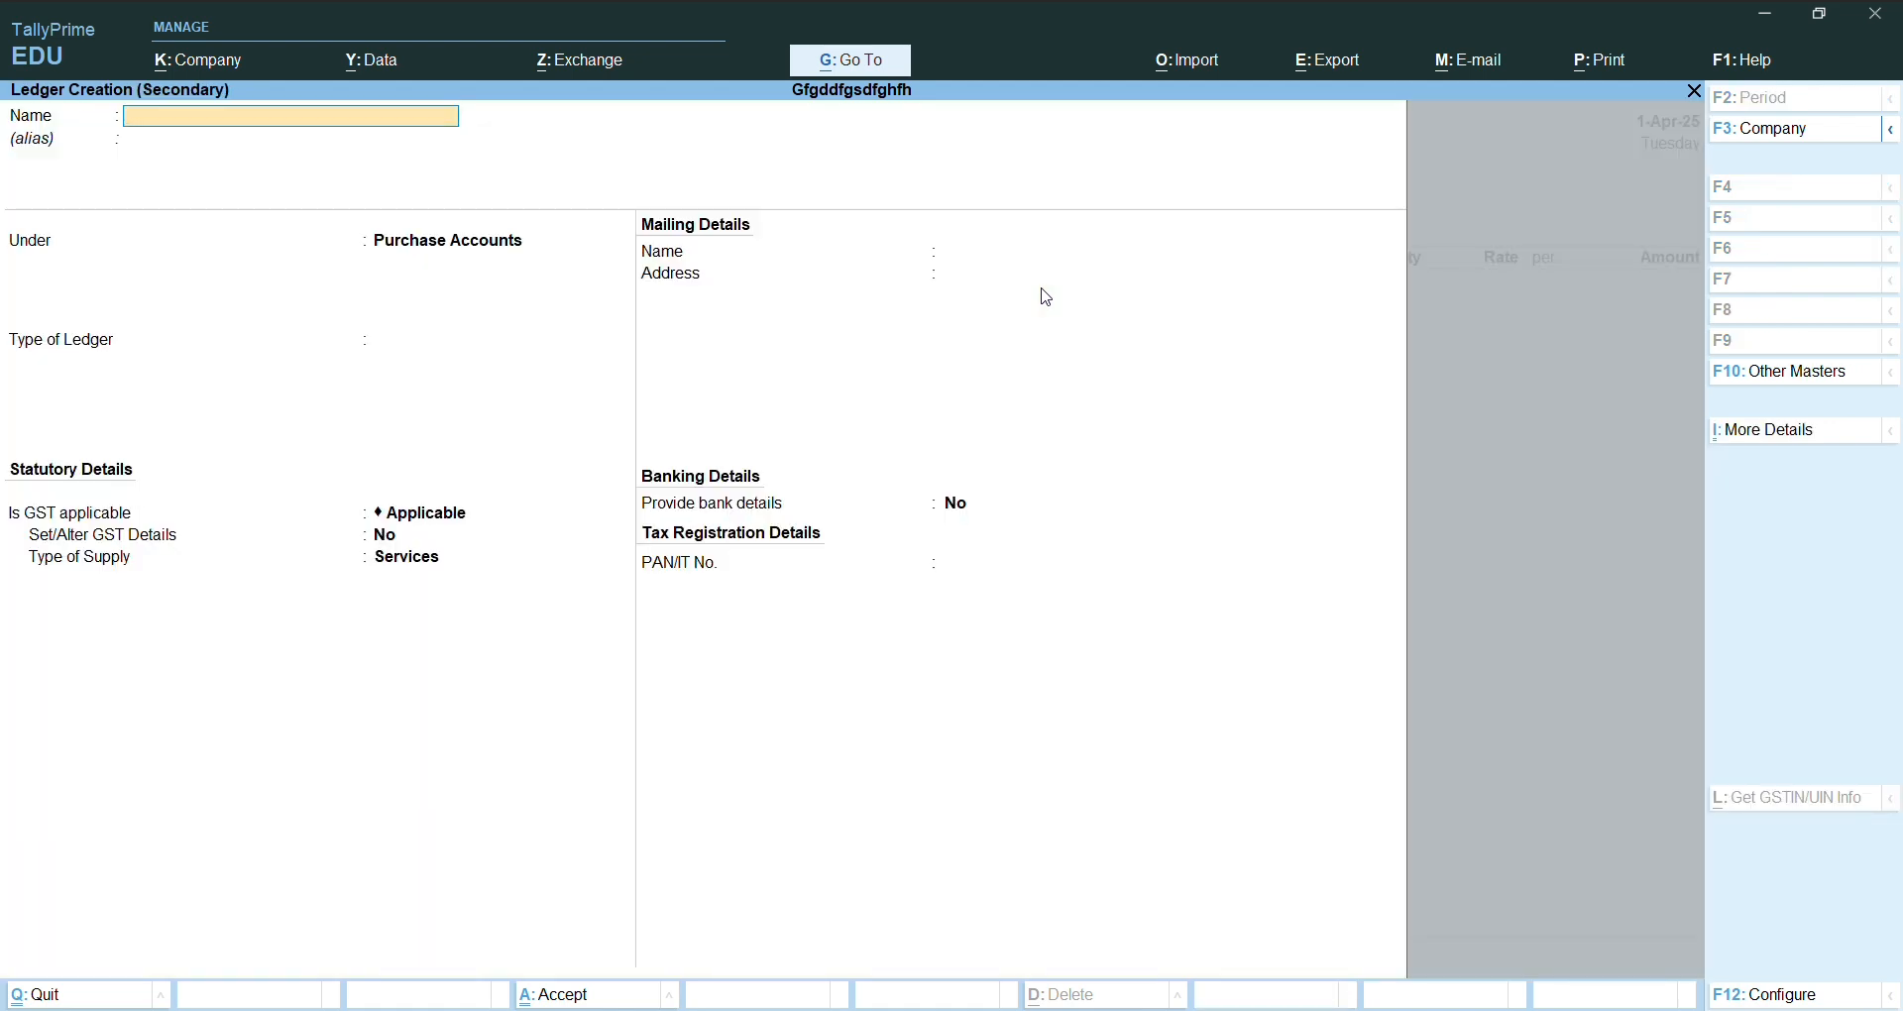
pyautogui.write('Sa')
pyautogui.press('Return')
pyautogui.press('Return')
pyautogui.write('S')
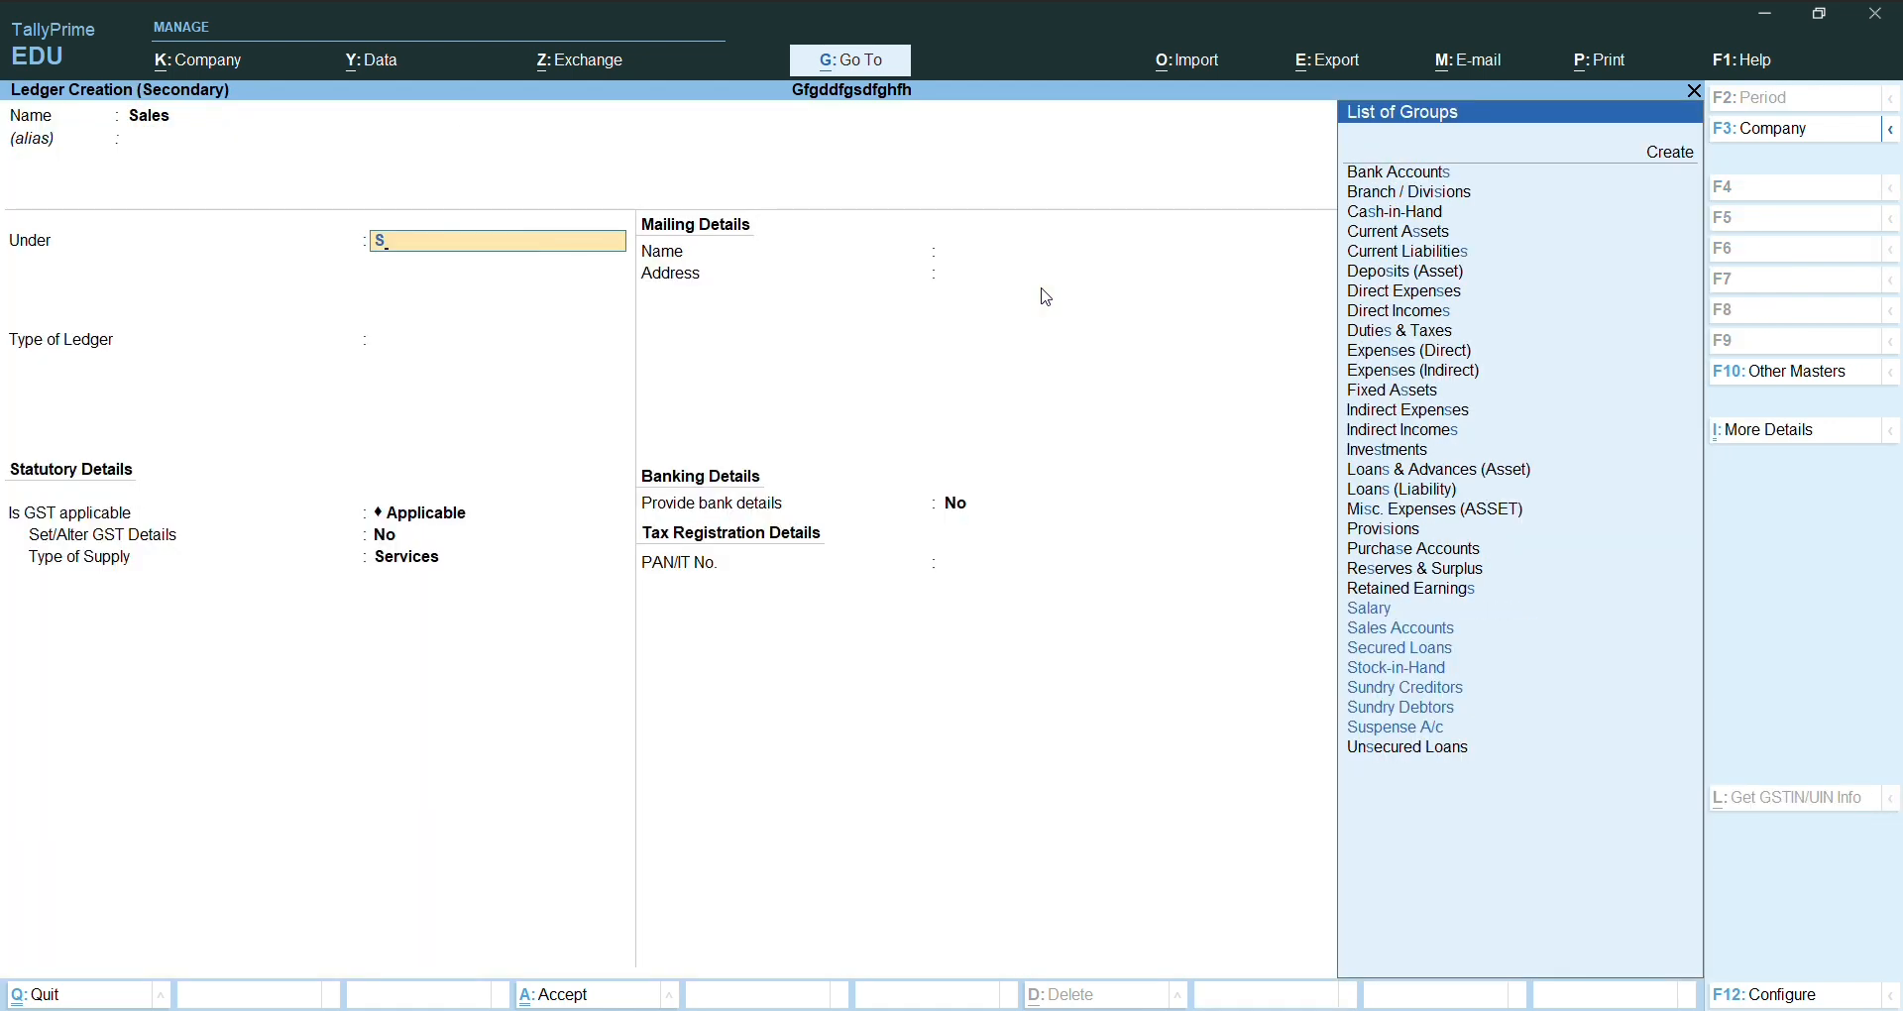
pyautogui.press('Return')
pyautogui.hotkey('ctrl', 'a')
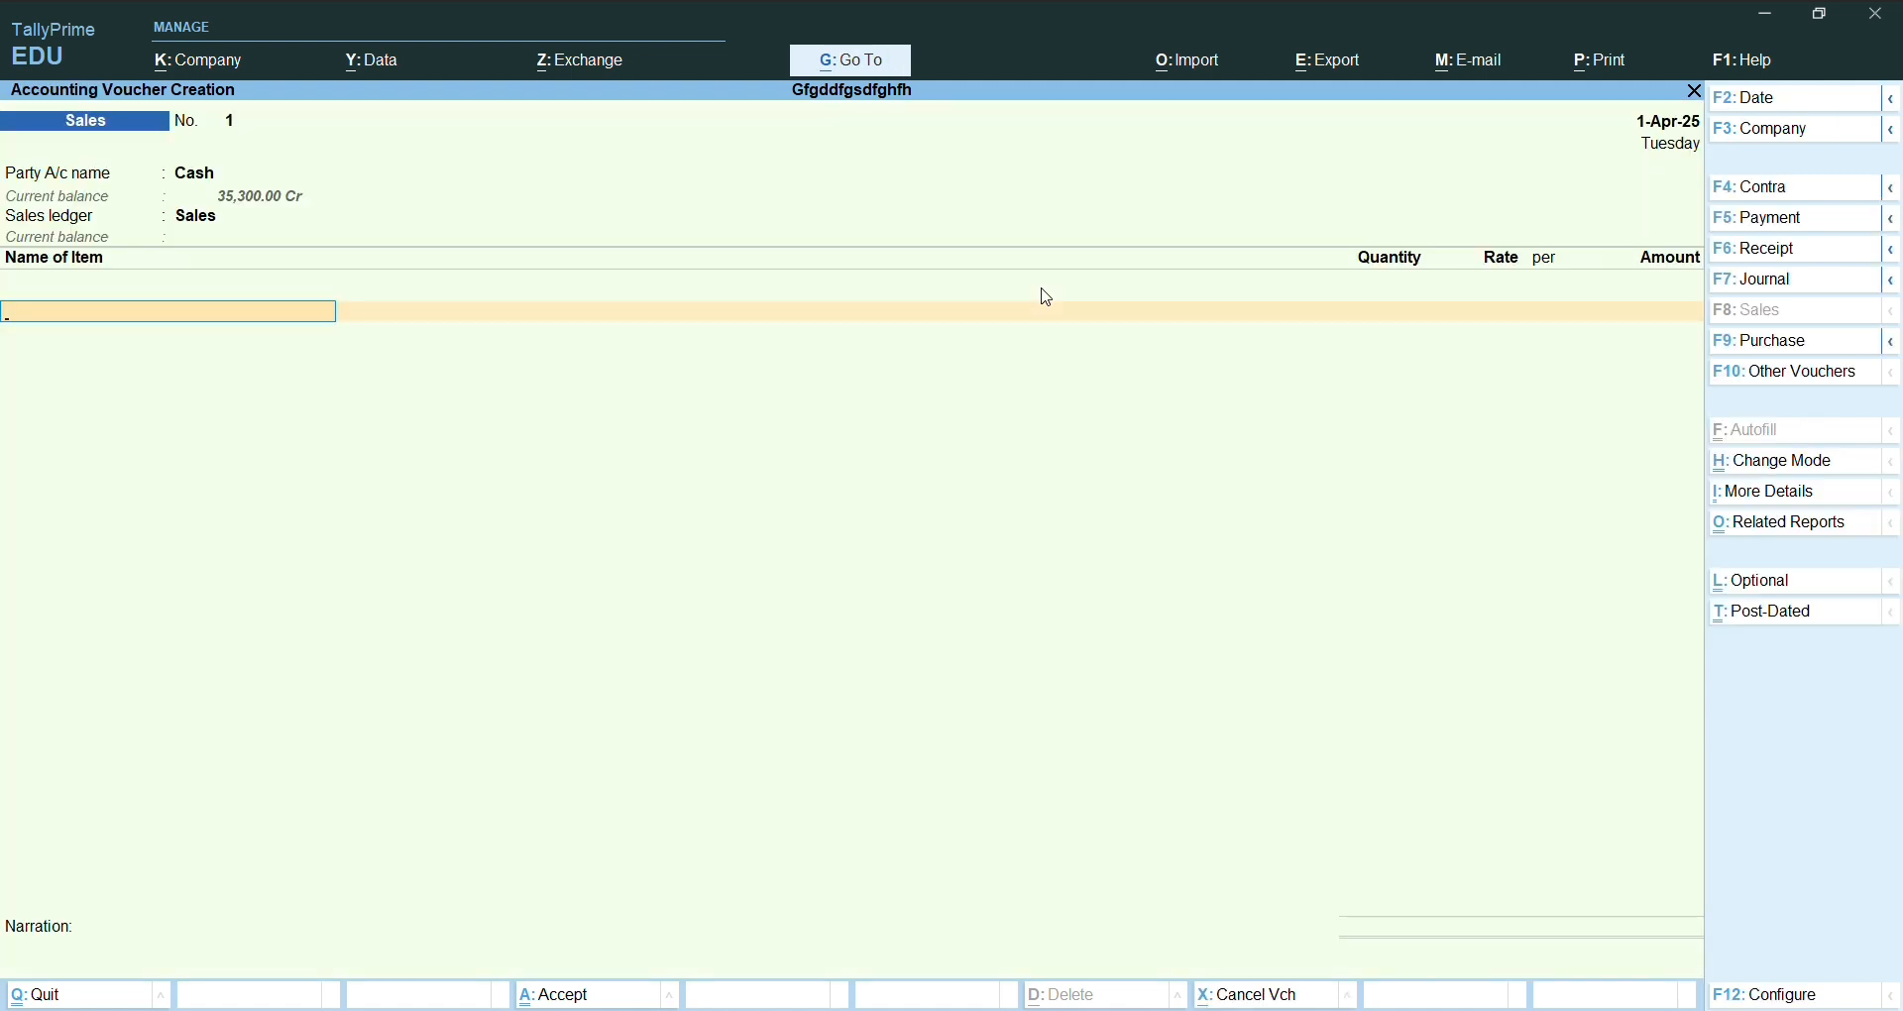
# - Add the stock item Pracatemol to the sales voucher with the description Made in India
pyautogui.write('P')
pyautogui.press('Return')
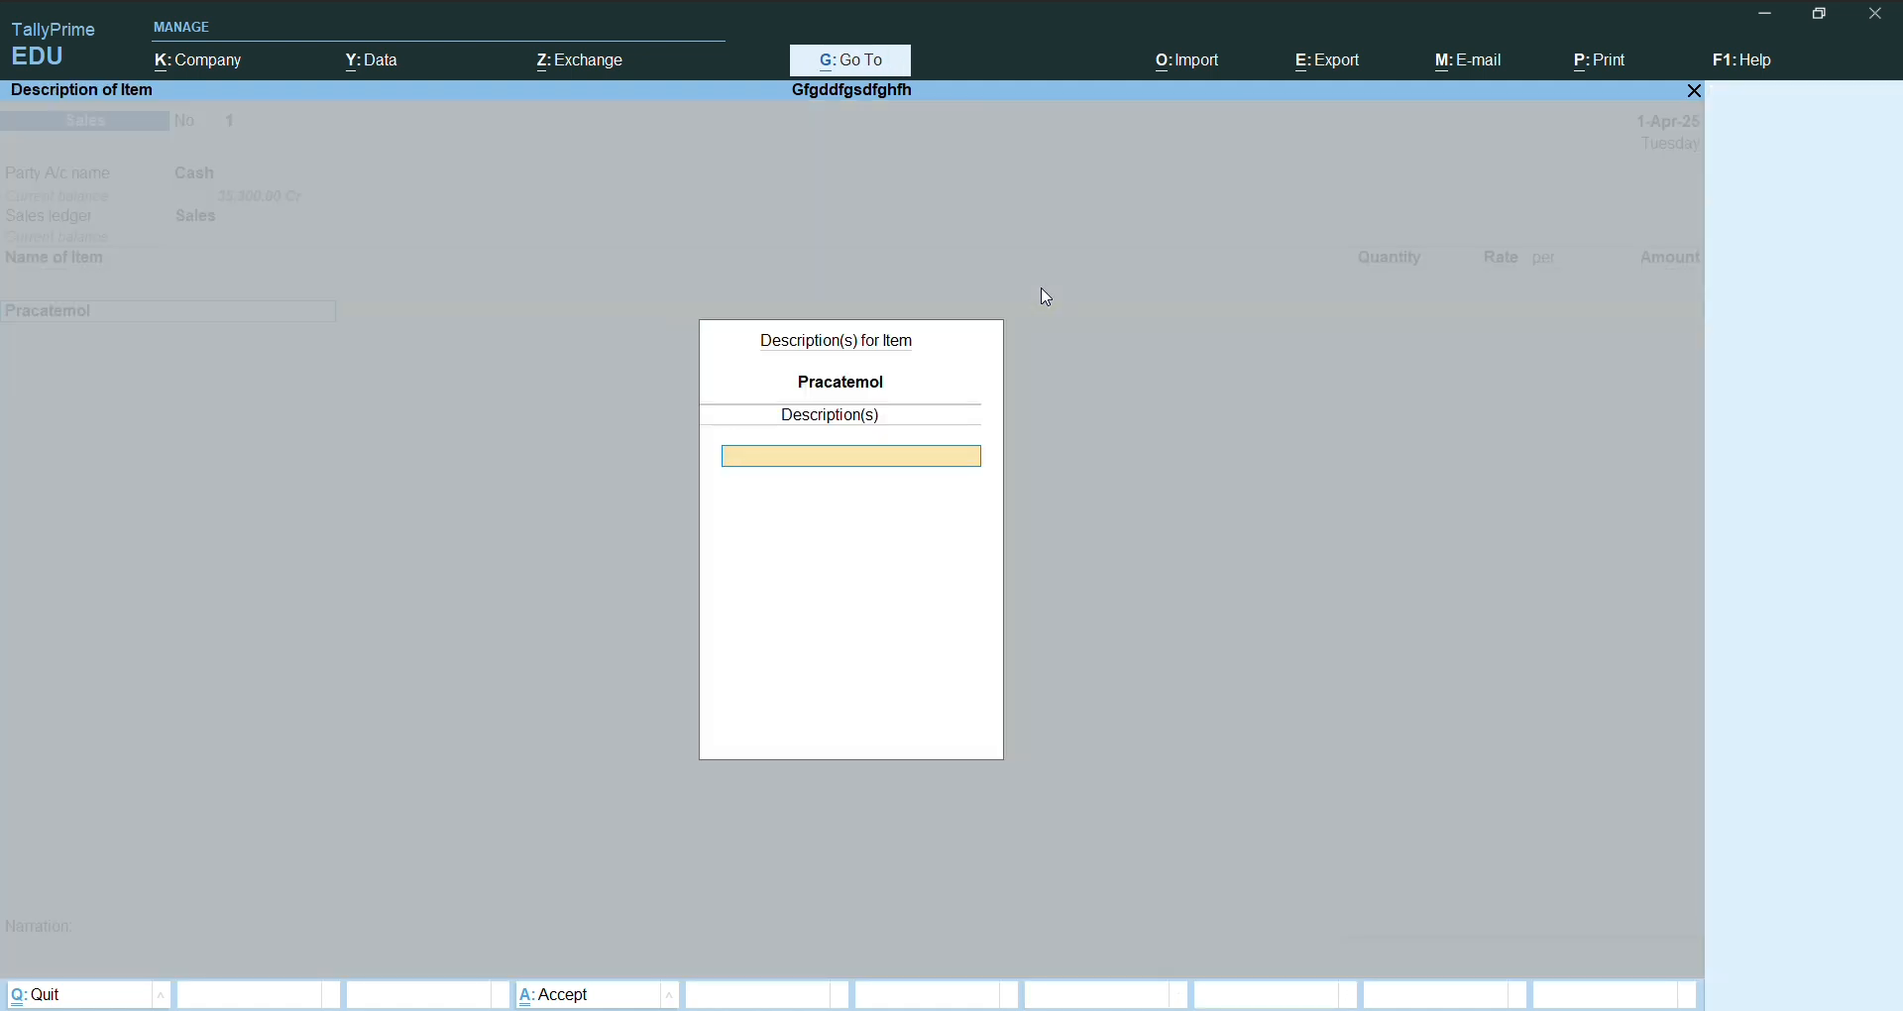
pyautogui.write('Made in India')
pyautogui.press('Return')
pyautogui.press('Return')
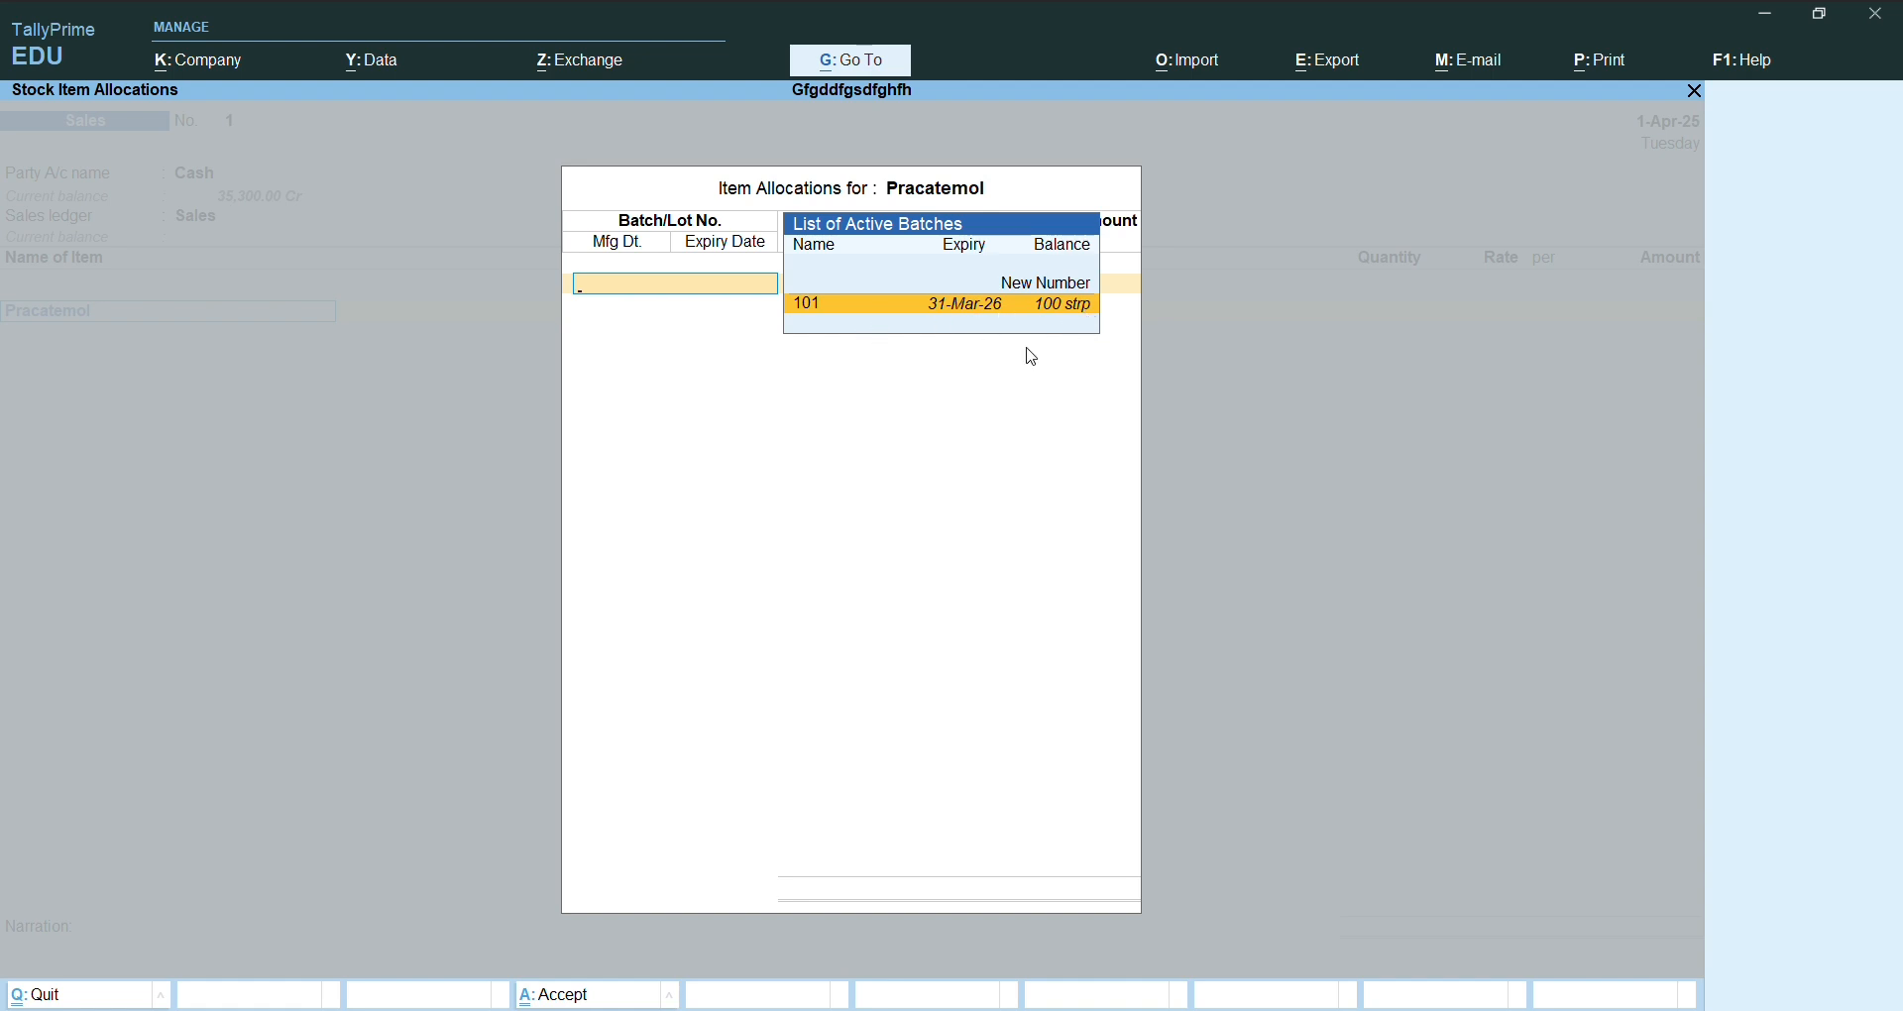
# - Allocate 20 strp from batch 101 at a rate of 5 and save the sales voucher
pyautogui.press('Return')
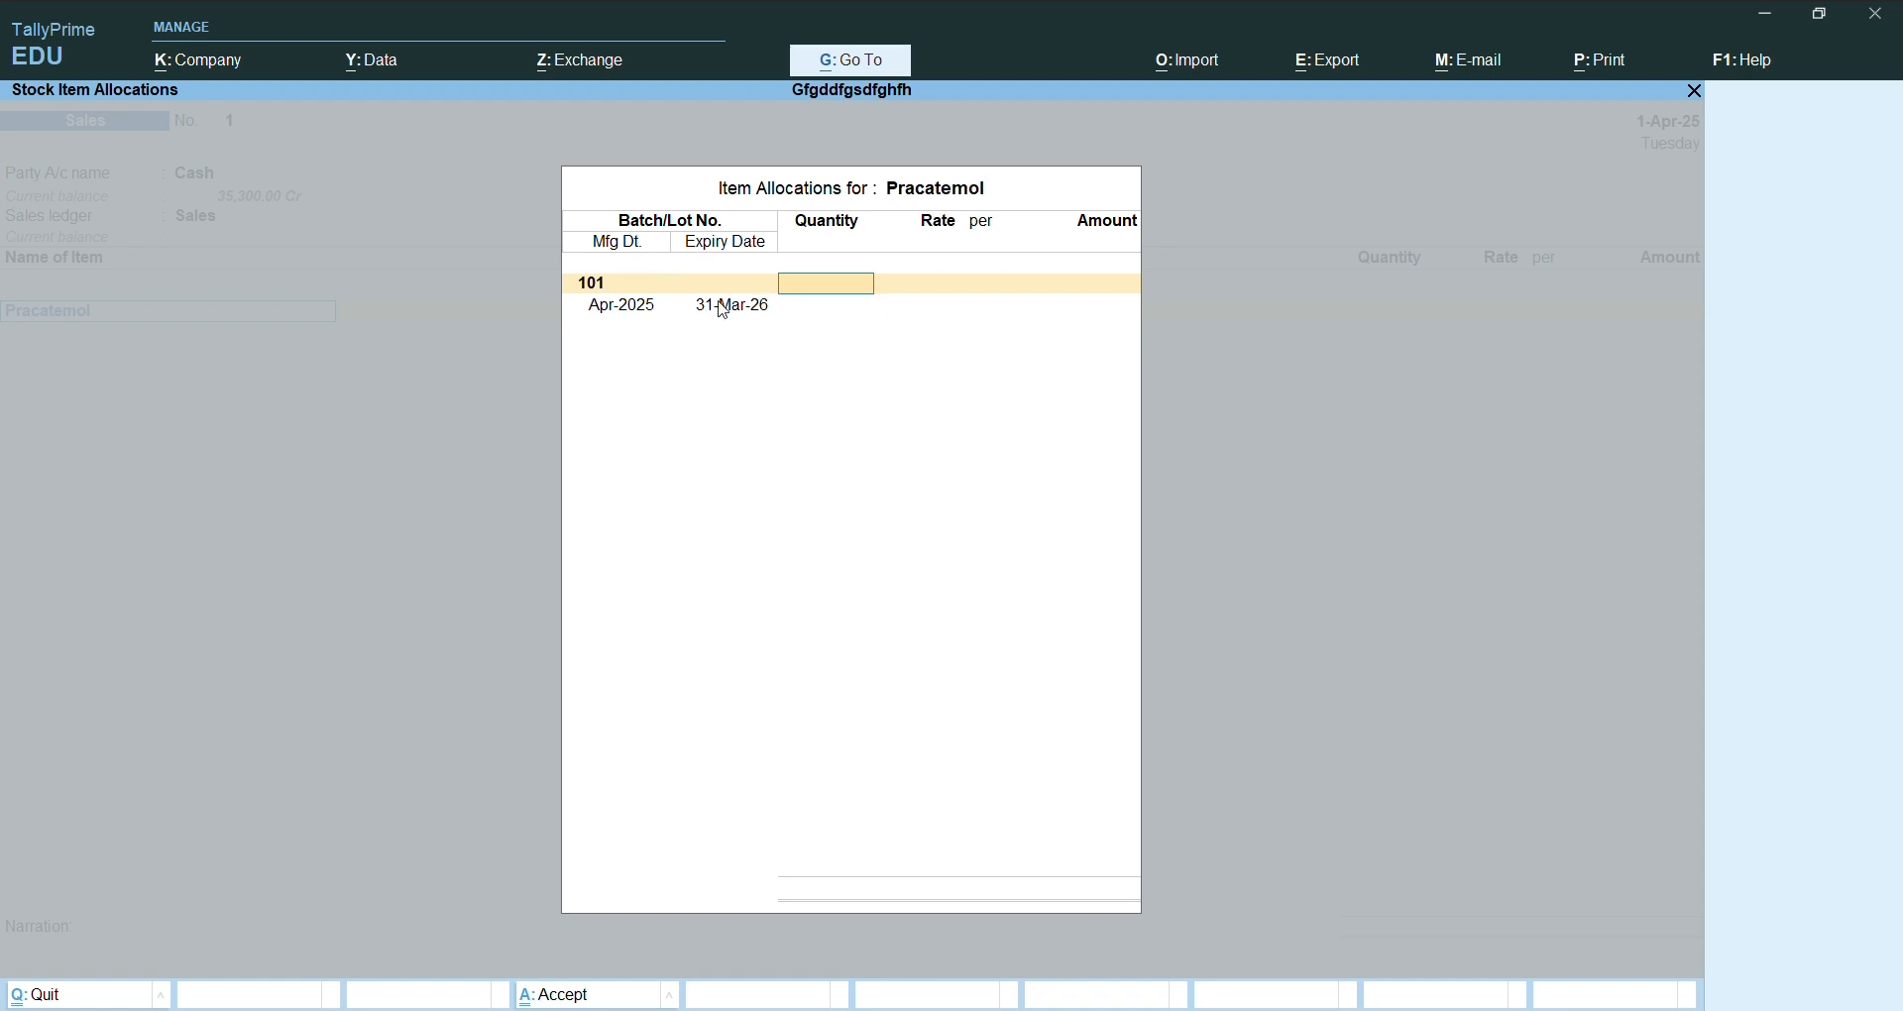
pyautogui.write('20')
pyautogui.press('Return')
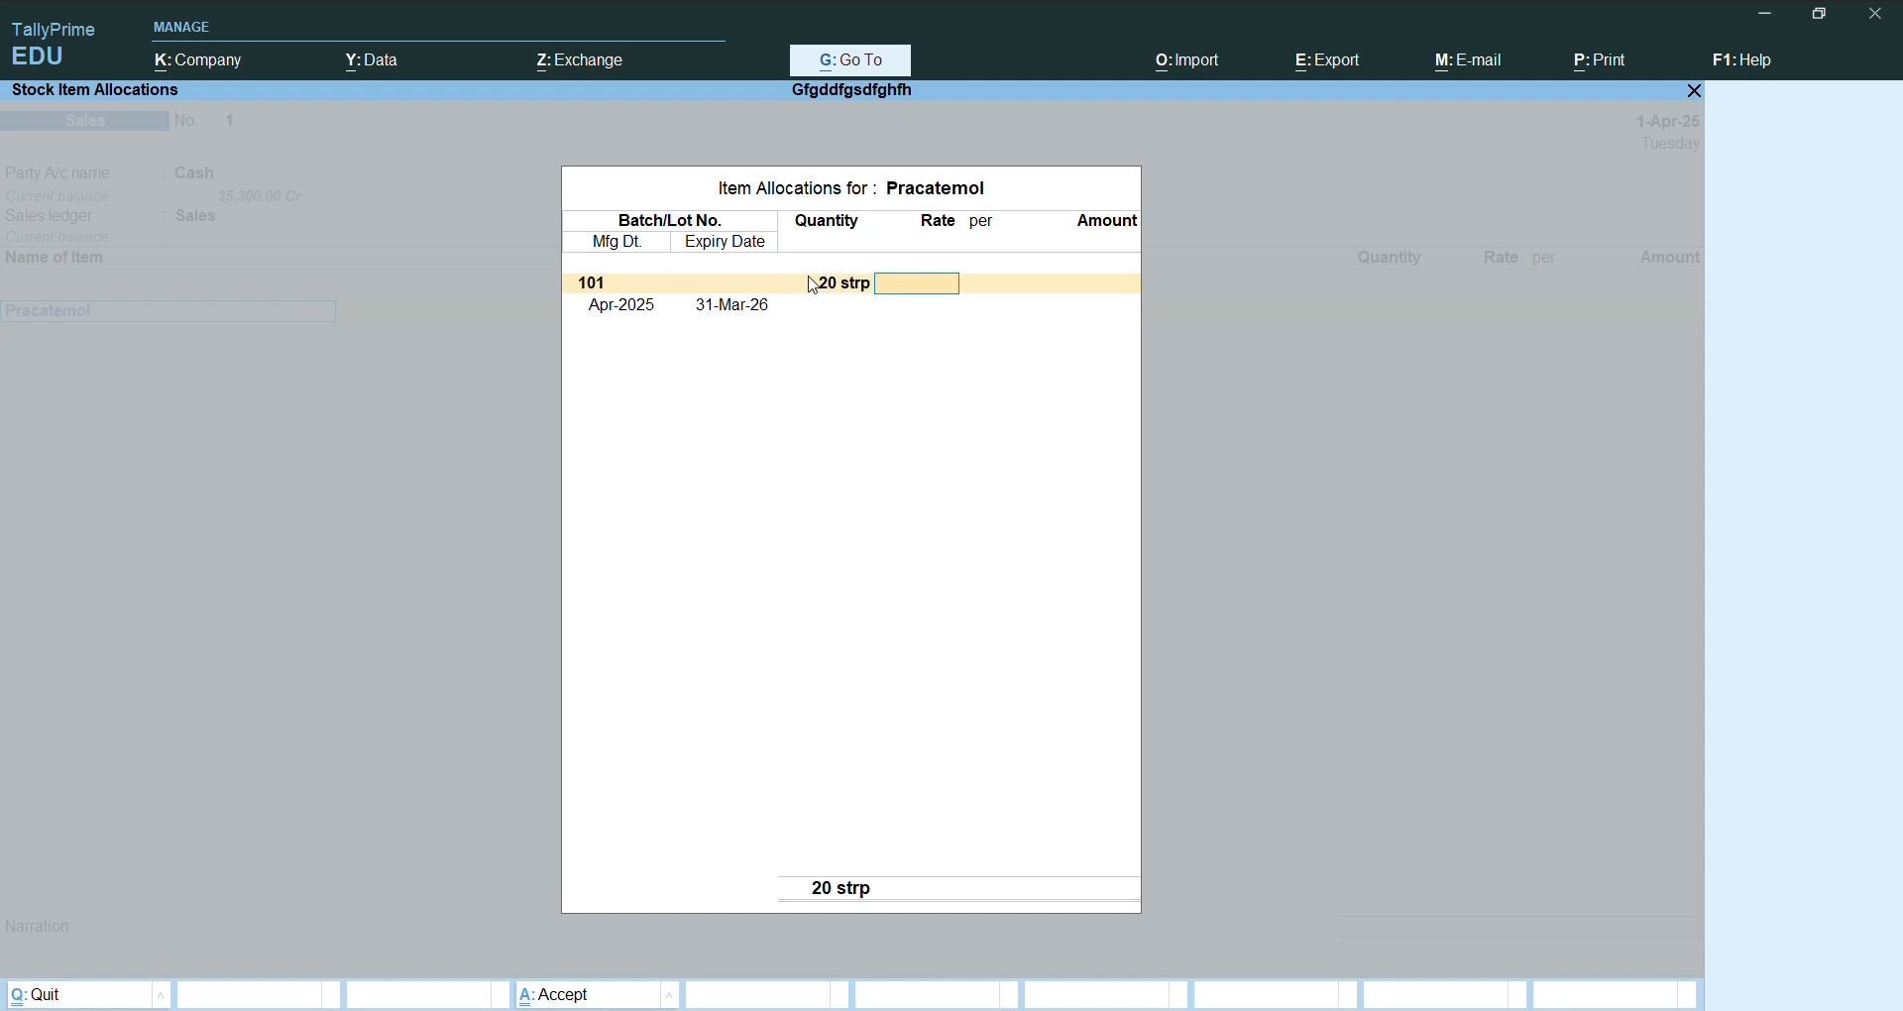
pyautogui.write('5')
pyautogui.press('Return')
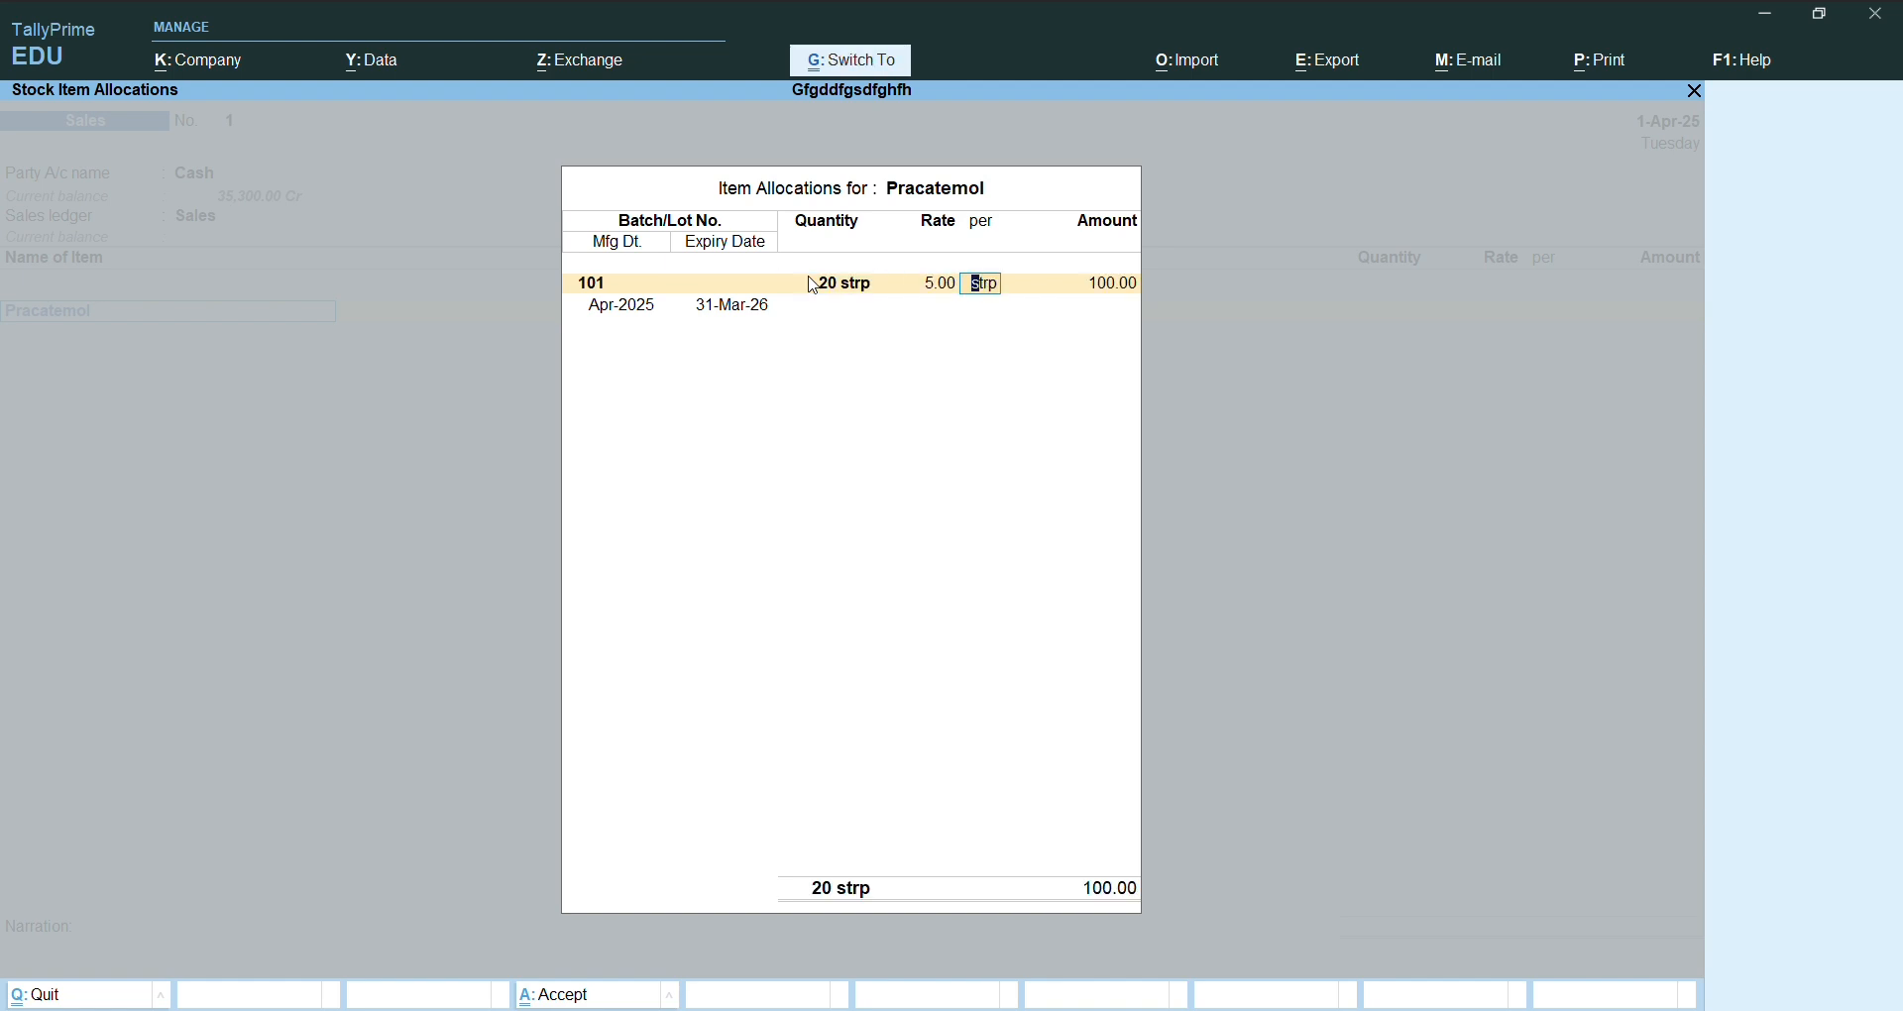
pyautogui.hotkey('ctrl', 'a')
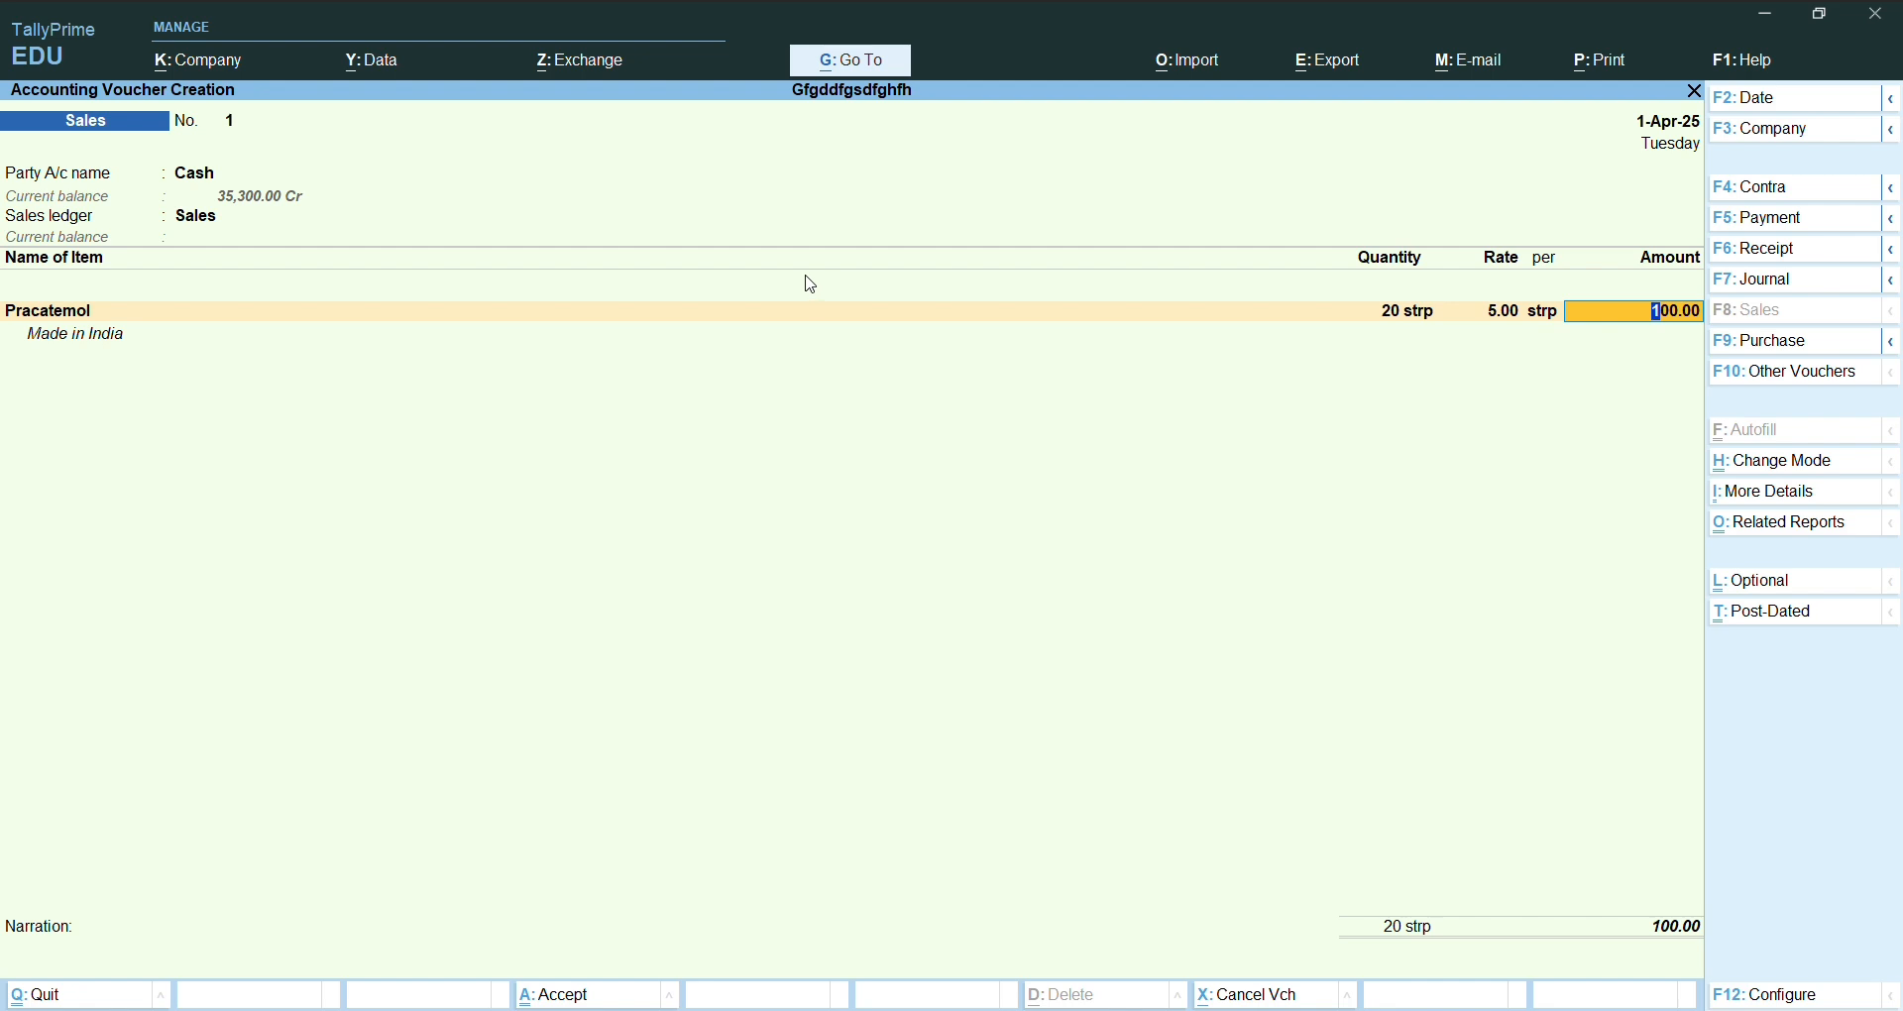
pyautogui.hotkey('ctrl', 'a')
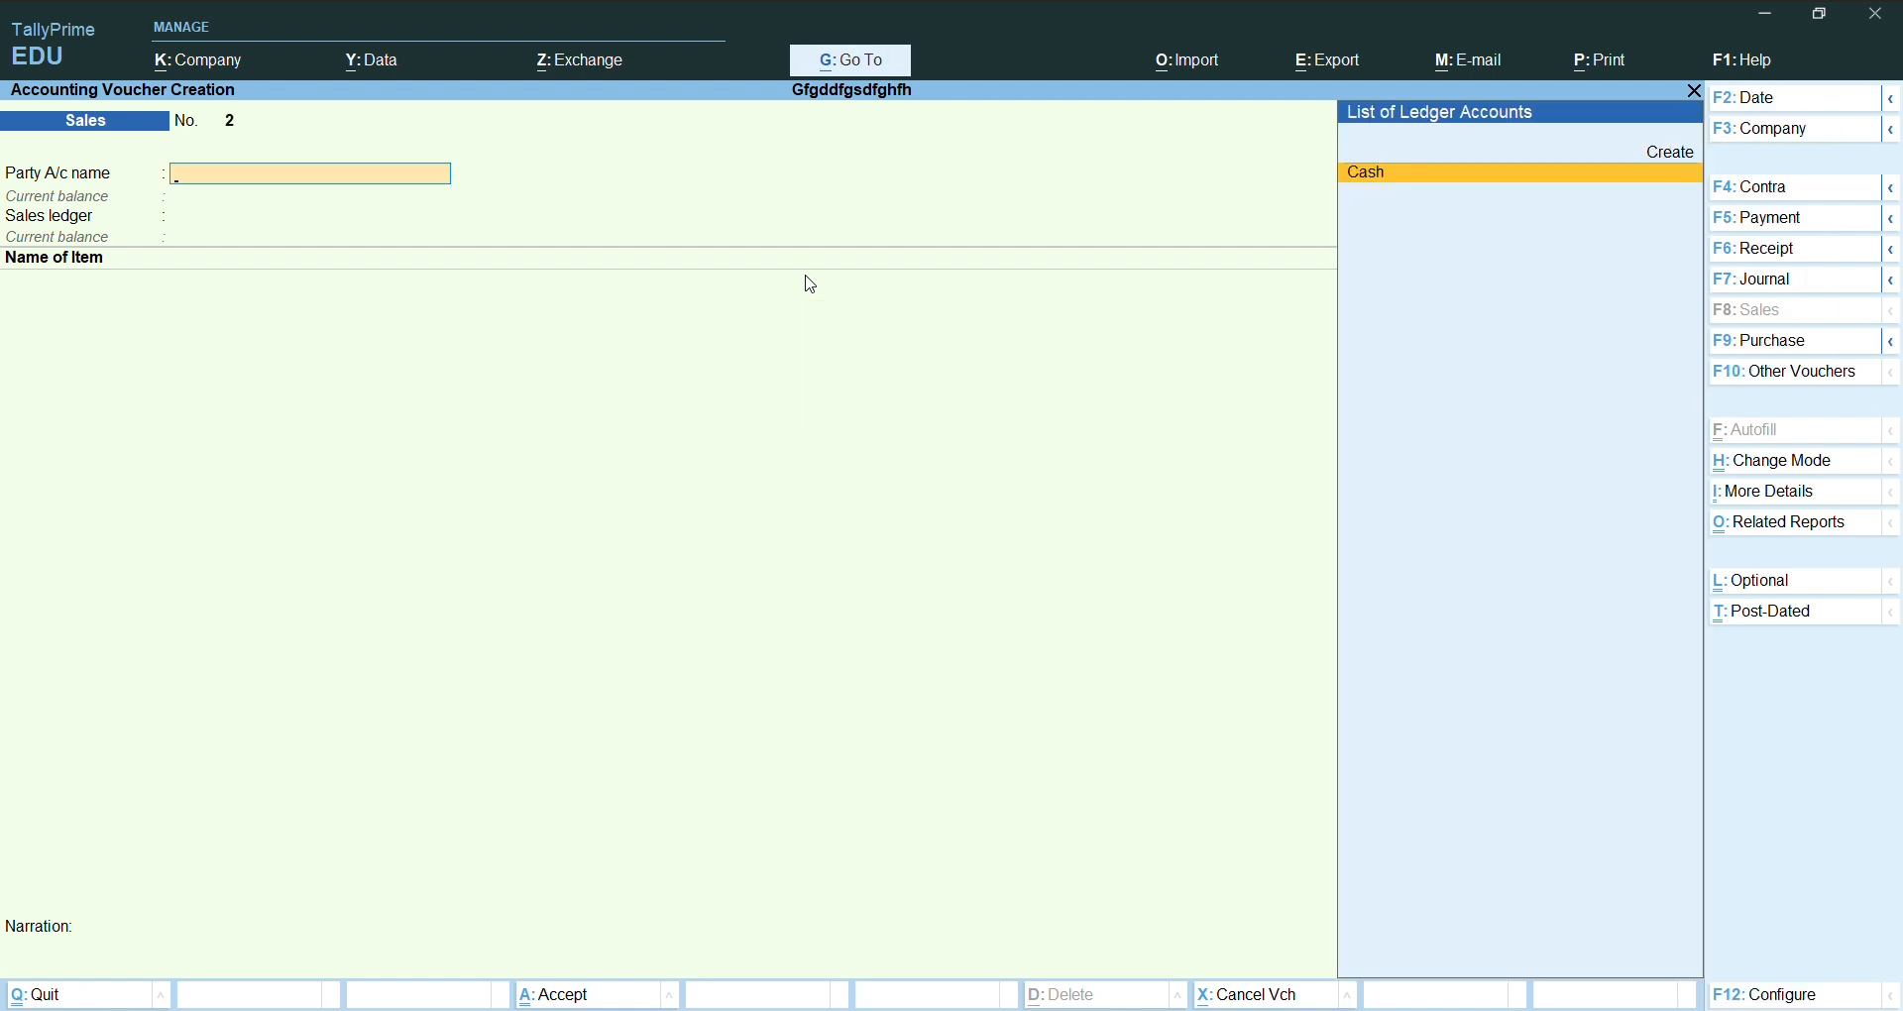
# - Return to the Gateway of Tally and open Display More Reports
pyautogui.press('Escape')
pyautogui.press('Down')
pyautogui.press('Down')
pyautogui.press('Down')
pyautogui.press('Down')
pyautogui.press('Down')
pyautogui.press('Down')
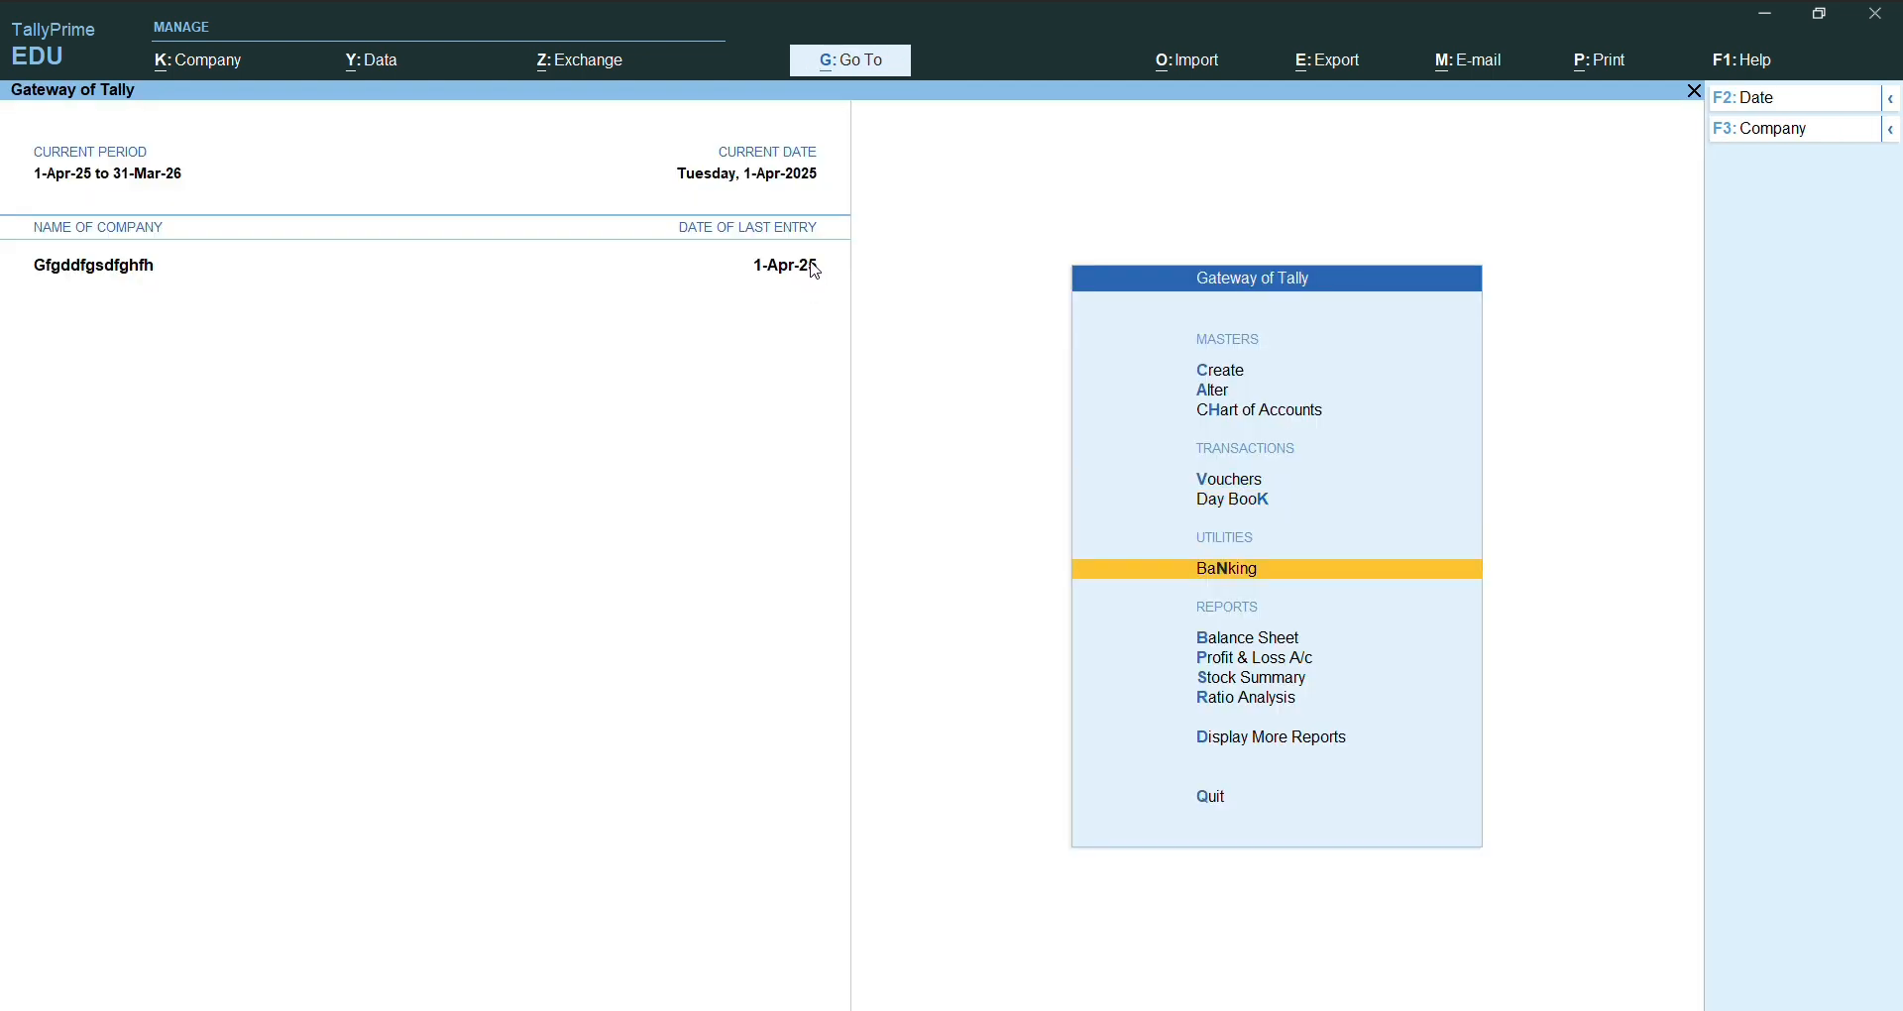
pyautogui.press('Down')
pyautogui.press('Return')
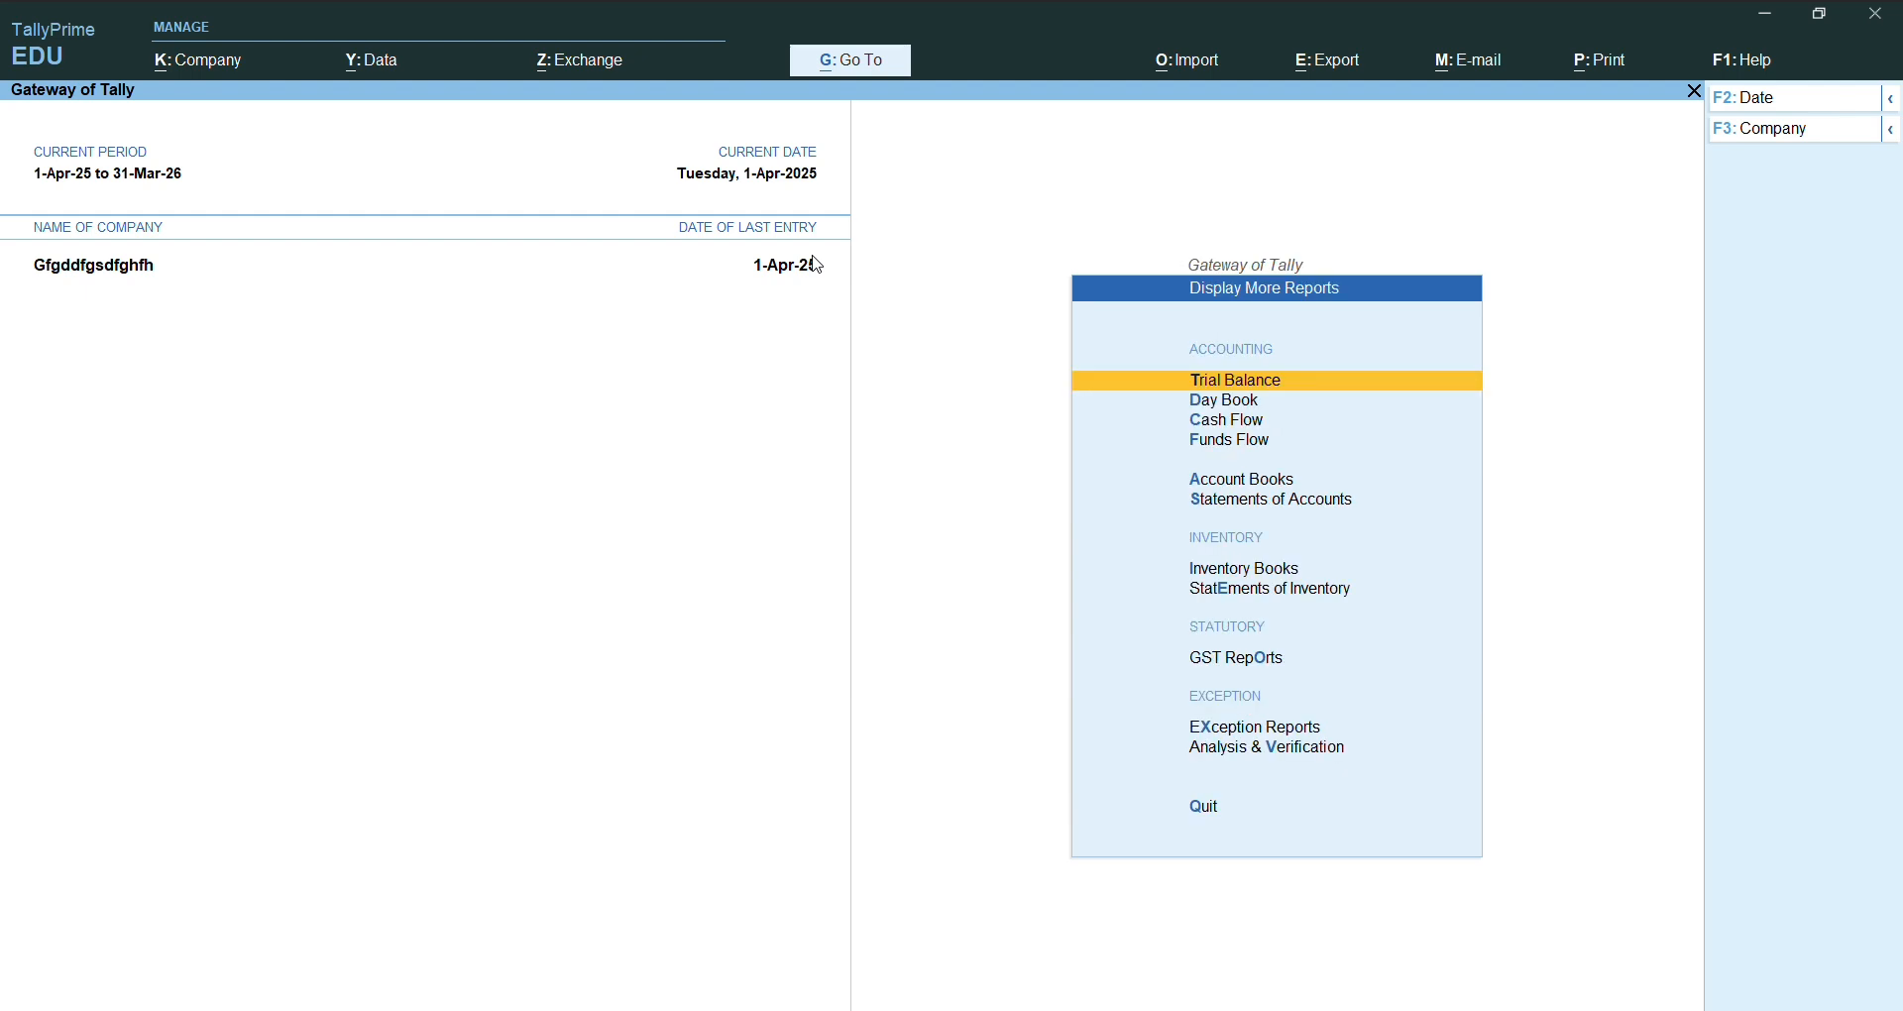
pyautogui.press('Down')
pyautogui.press('Down')
pyautogui.press('Down')
pyautogui.press('Down')
pyautogui.press('Down')
pyautogui.press('Down')
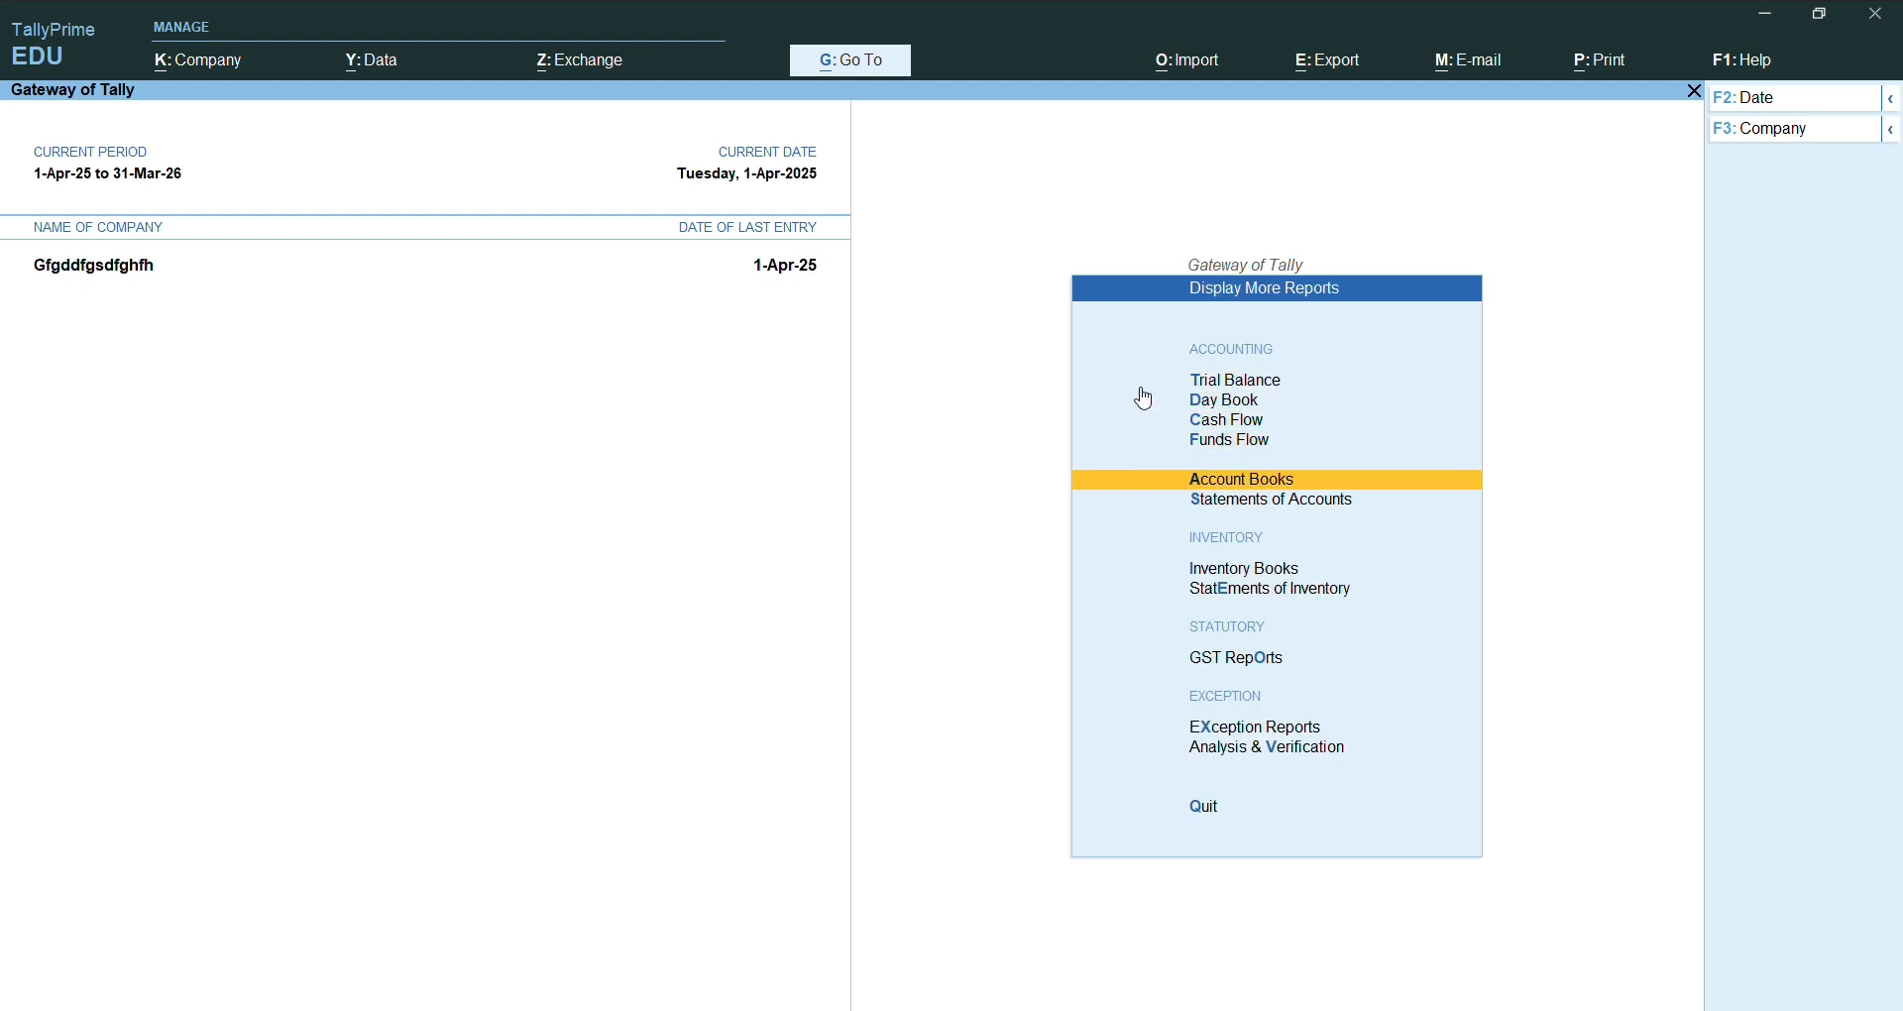
pyautogui.press('Return')
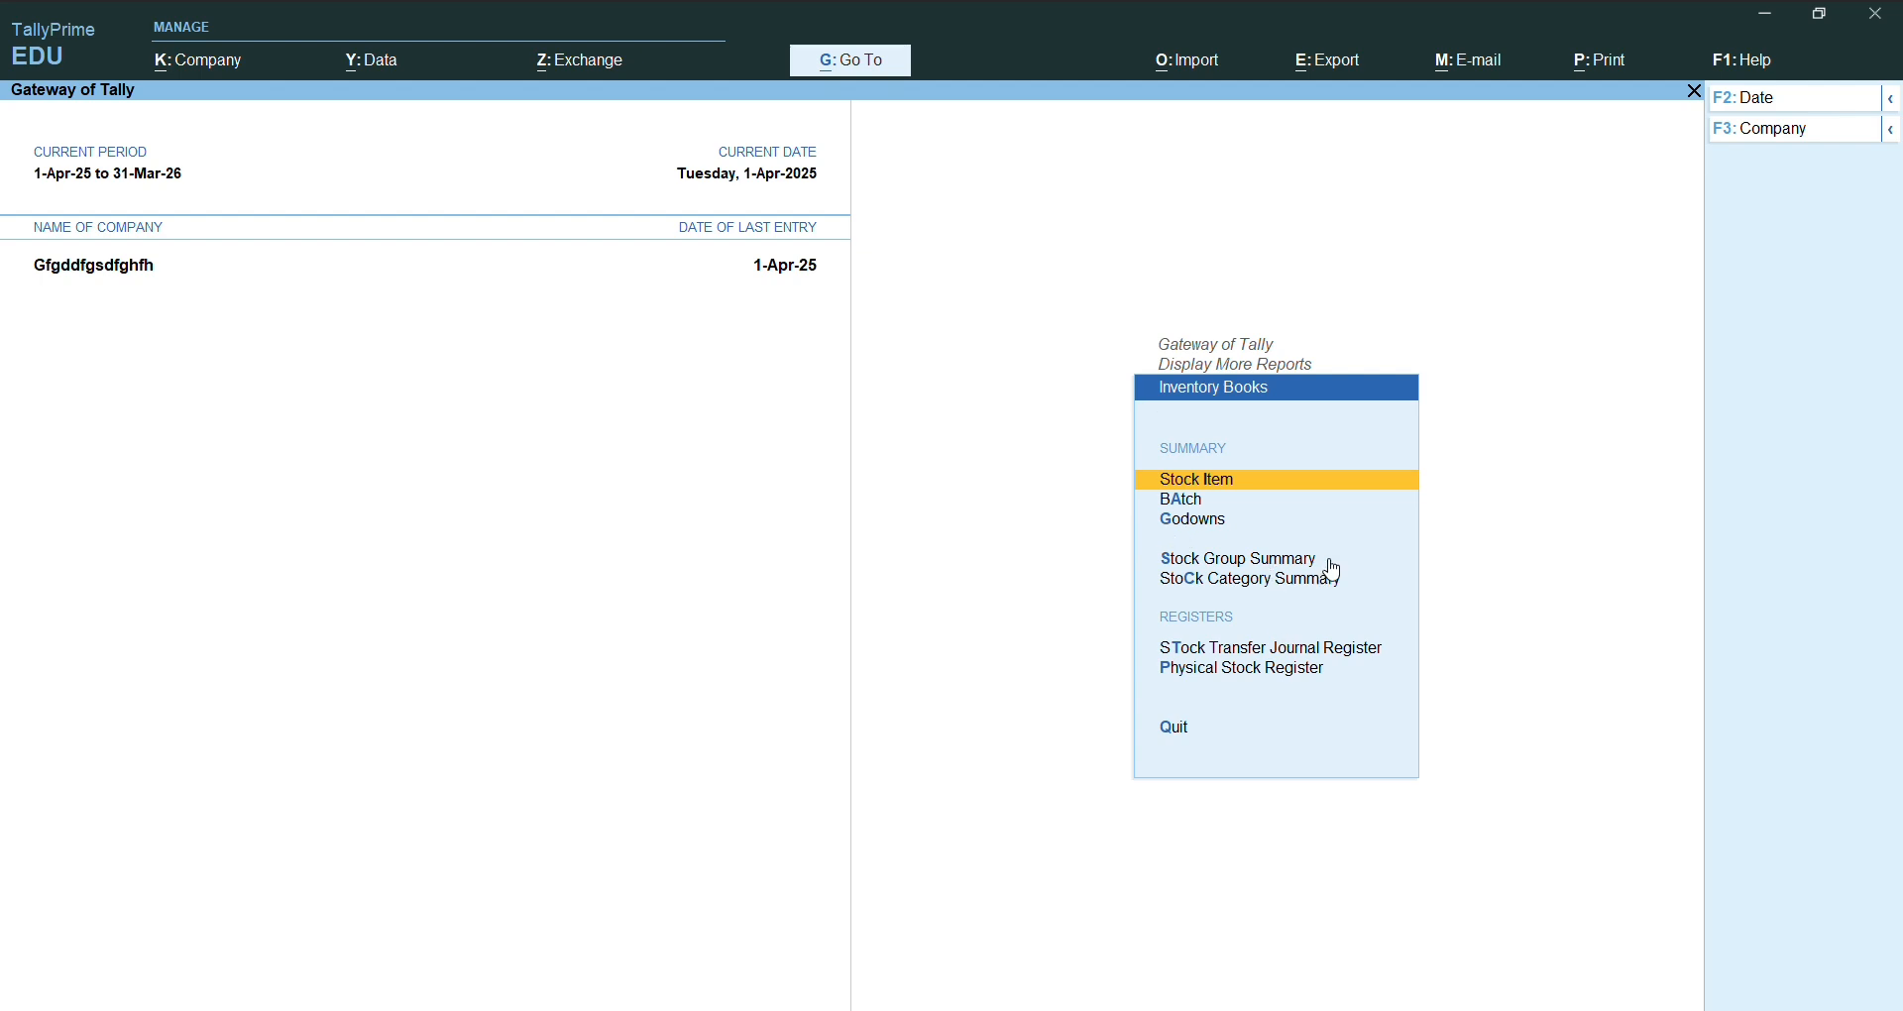
pyautogui.press('Escape')
# - Open the Ageing Analysis report under Statements of Inventory
pyautogui.press('Down')
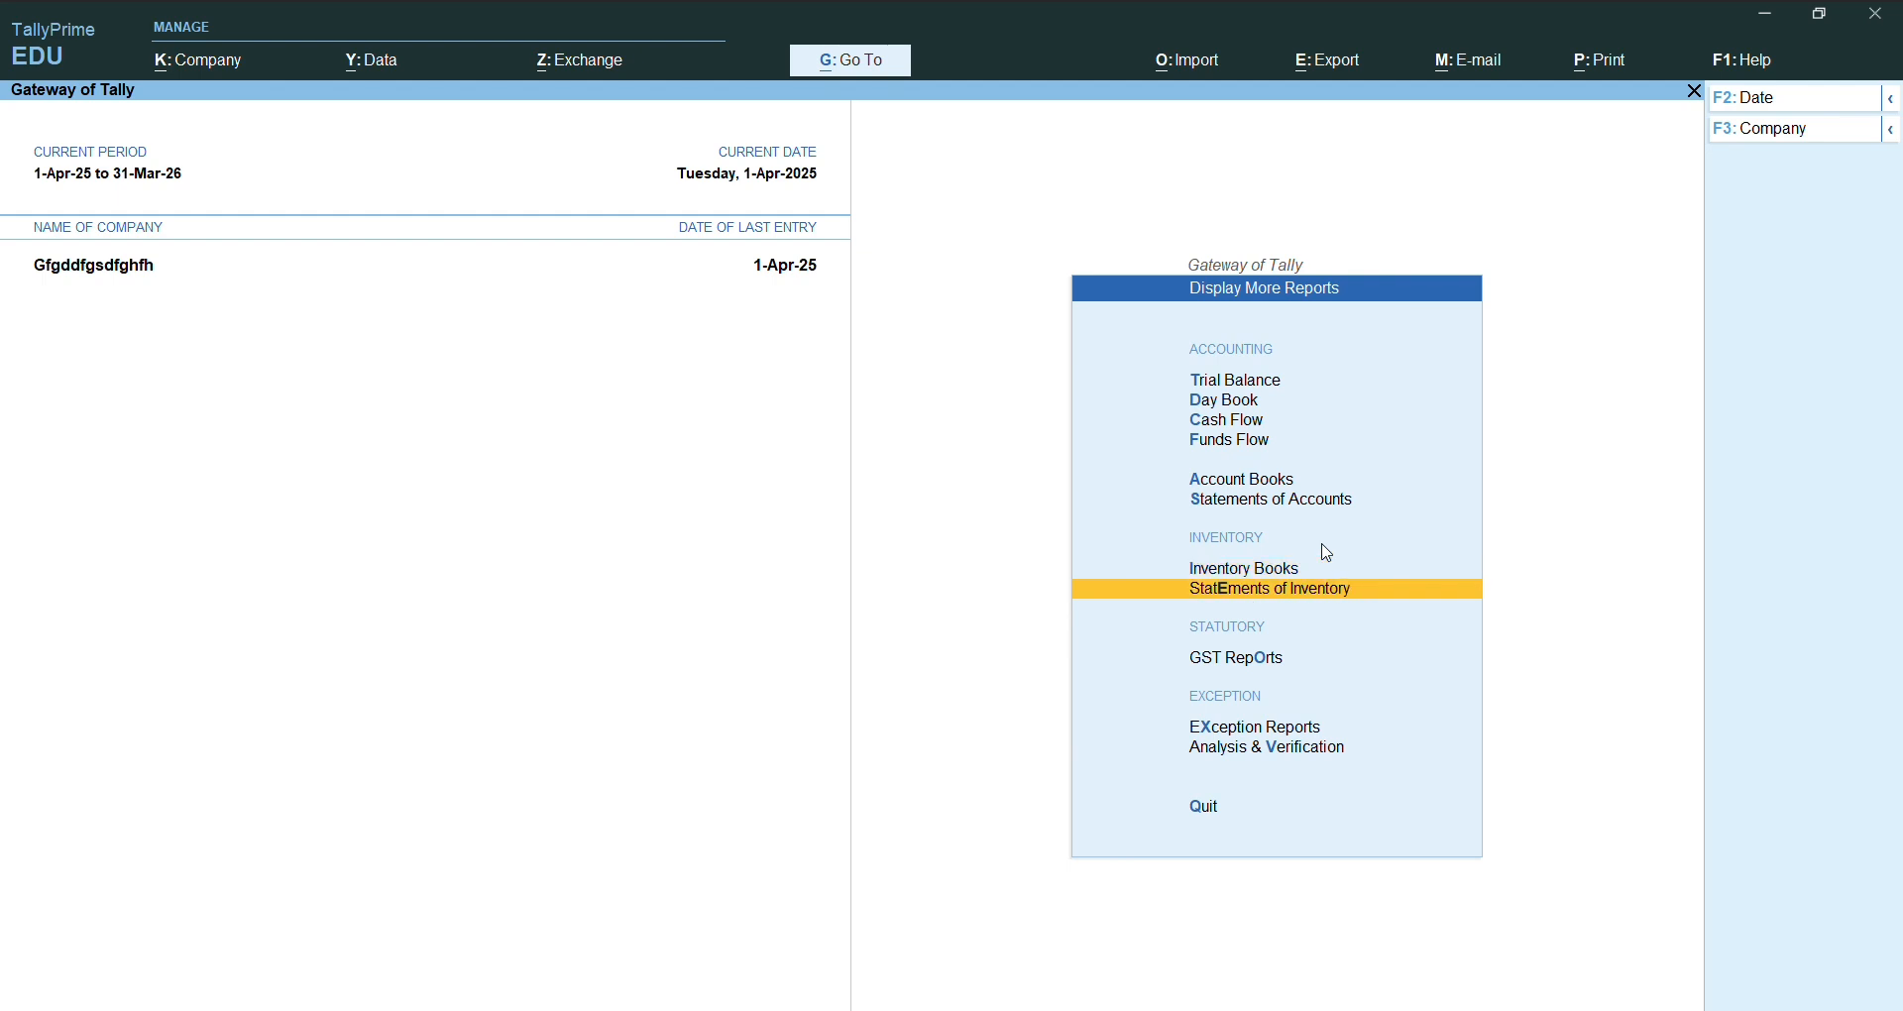
pyautogui.press('Return')
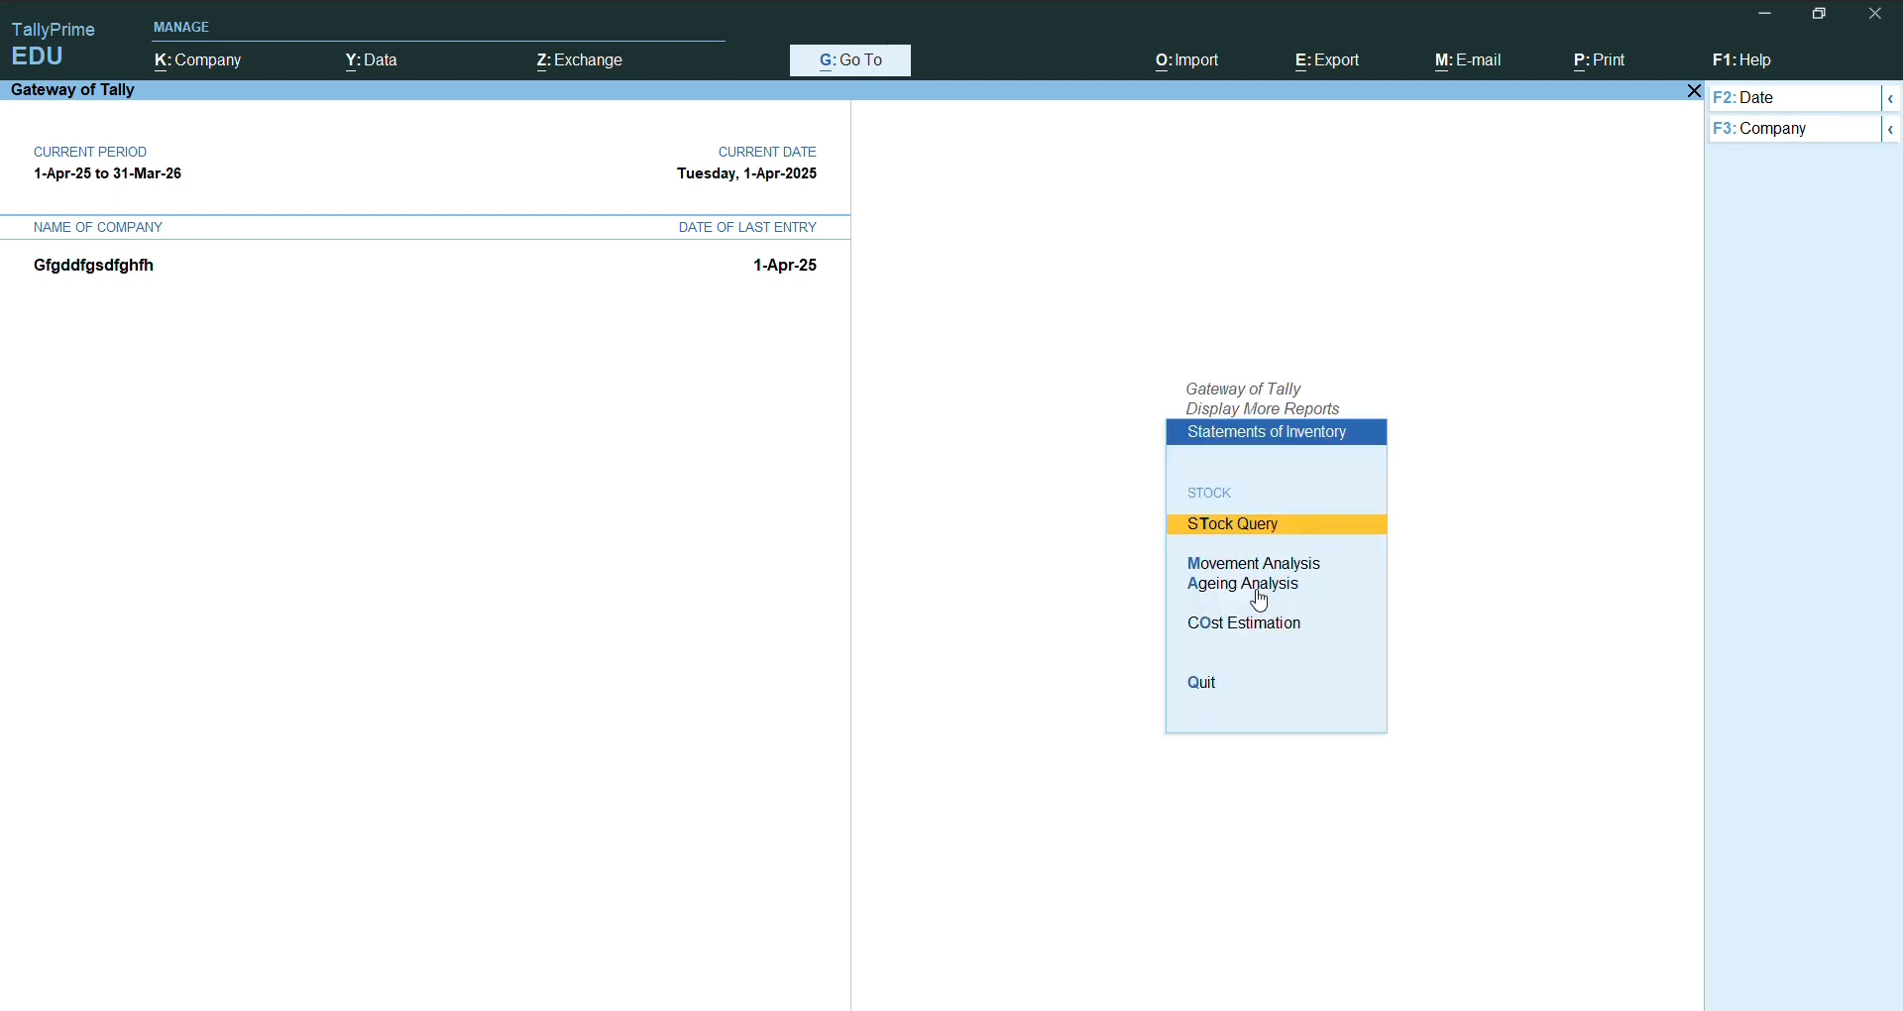
pyautogui.press('Down')
pyautogui.press('Down')
pyautogui.press('Return')
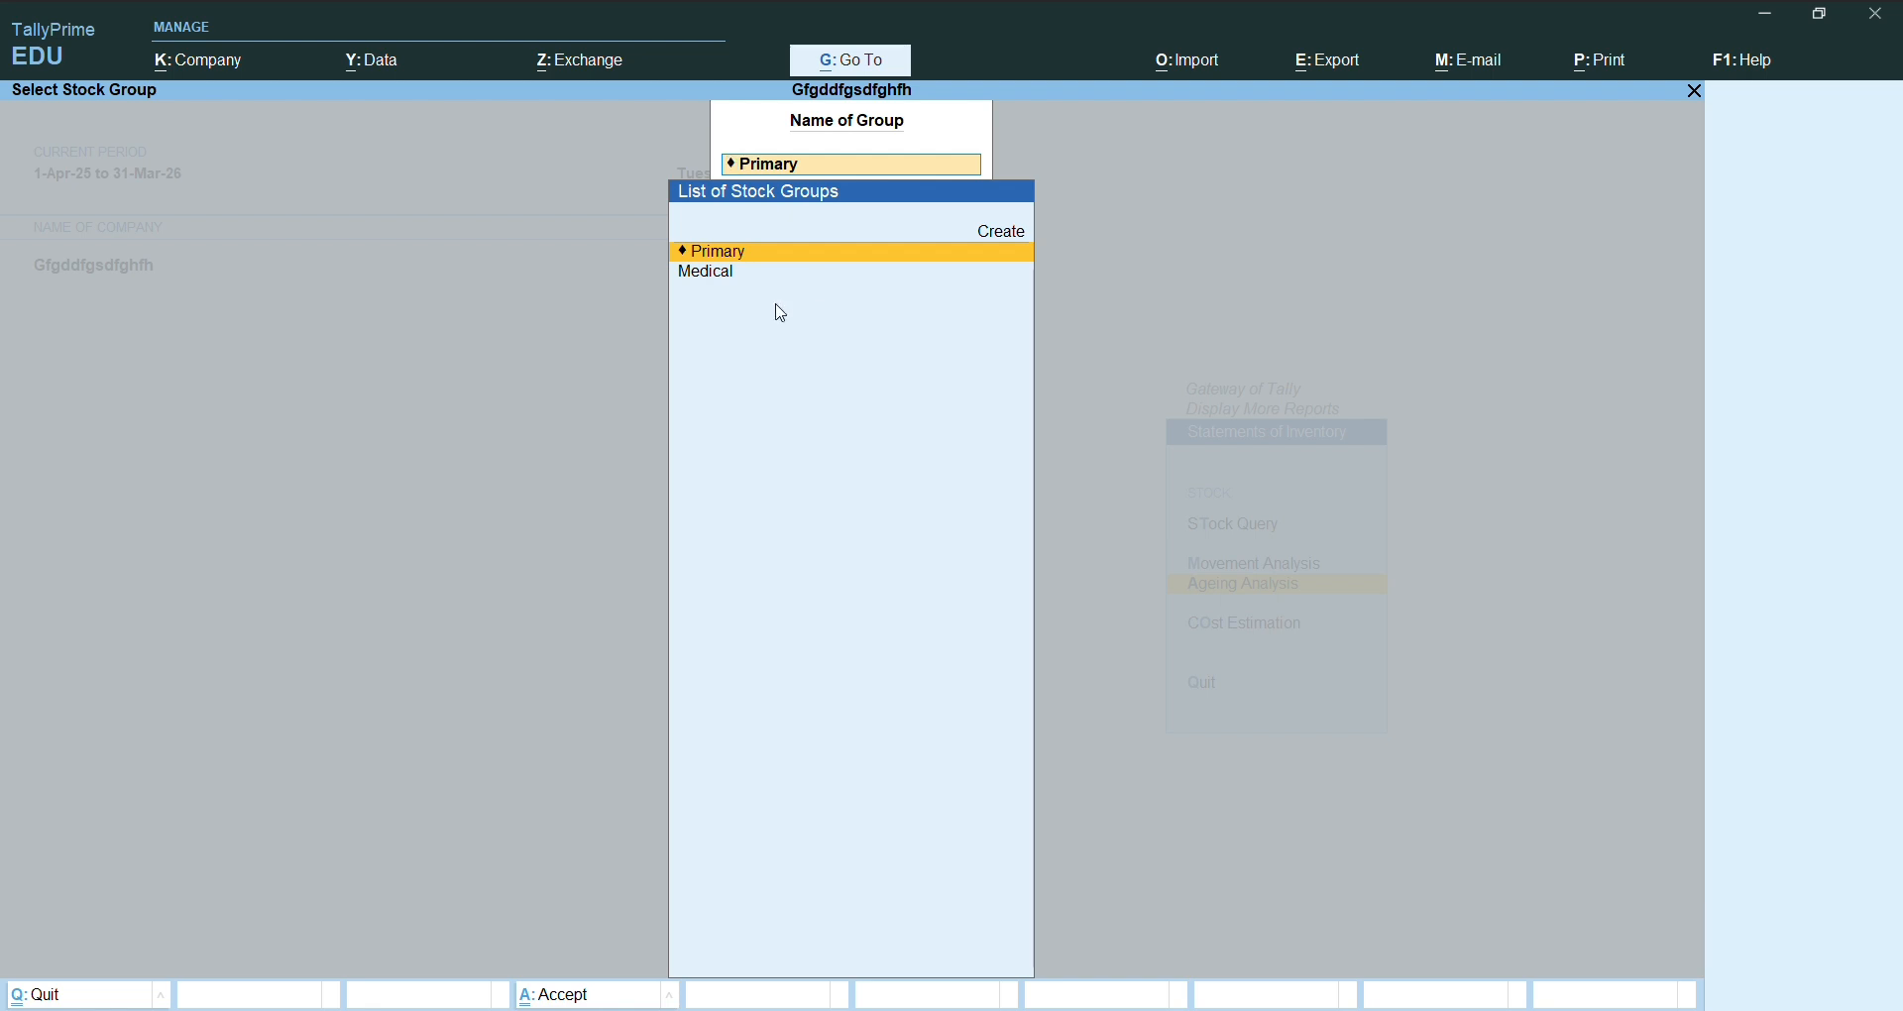
# - Display the stock ageing analysis for the Medical stock group and expand it to show batch and expiry date details
pyautogui.click(722, 281)
pyautogui.click(720, 278)
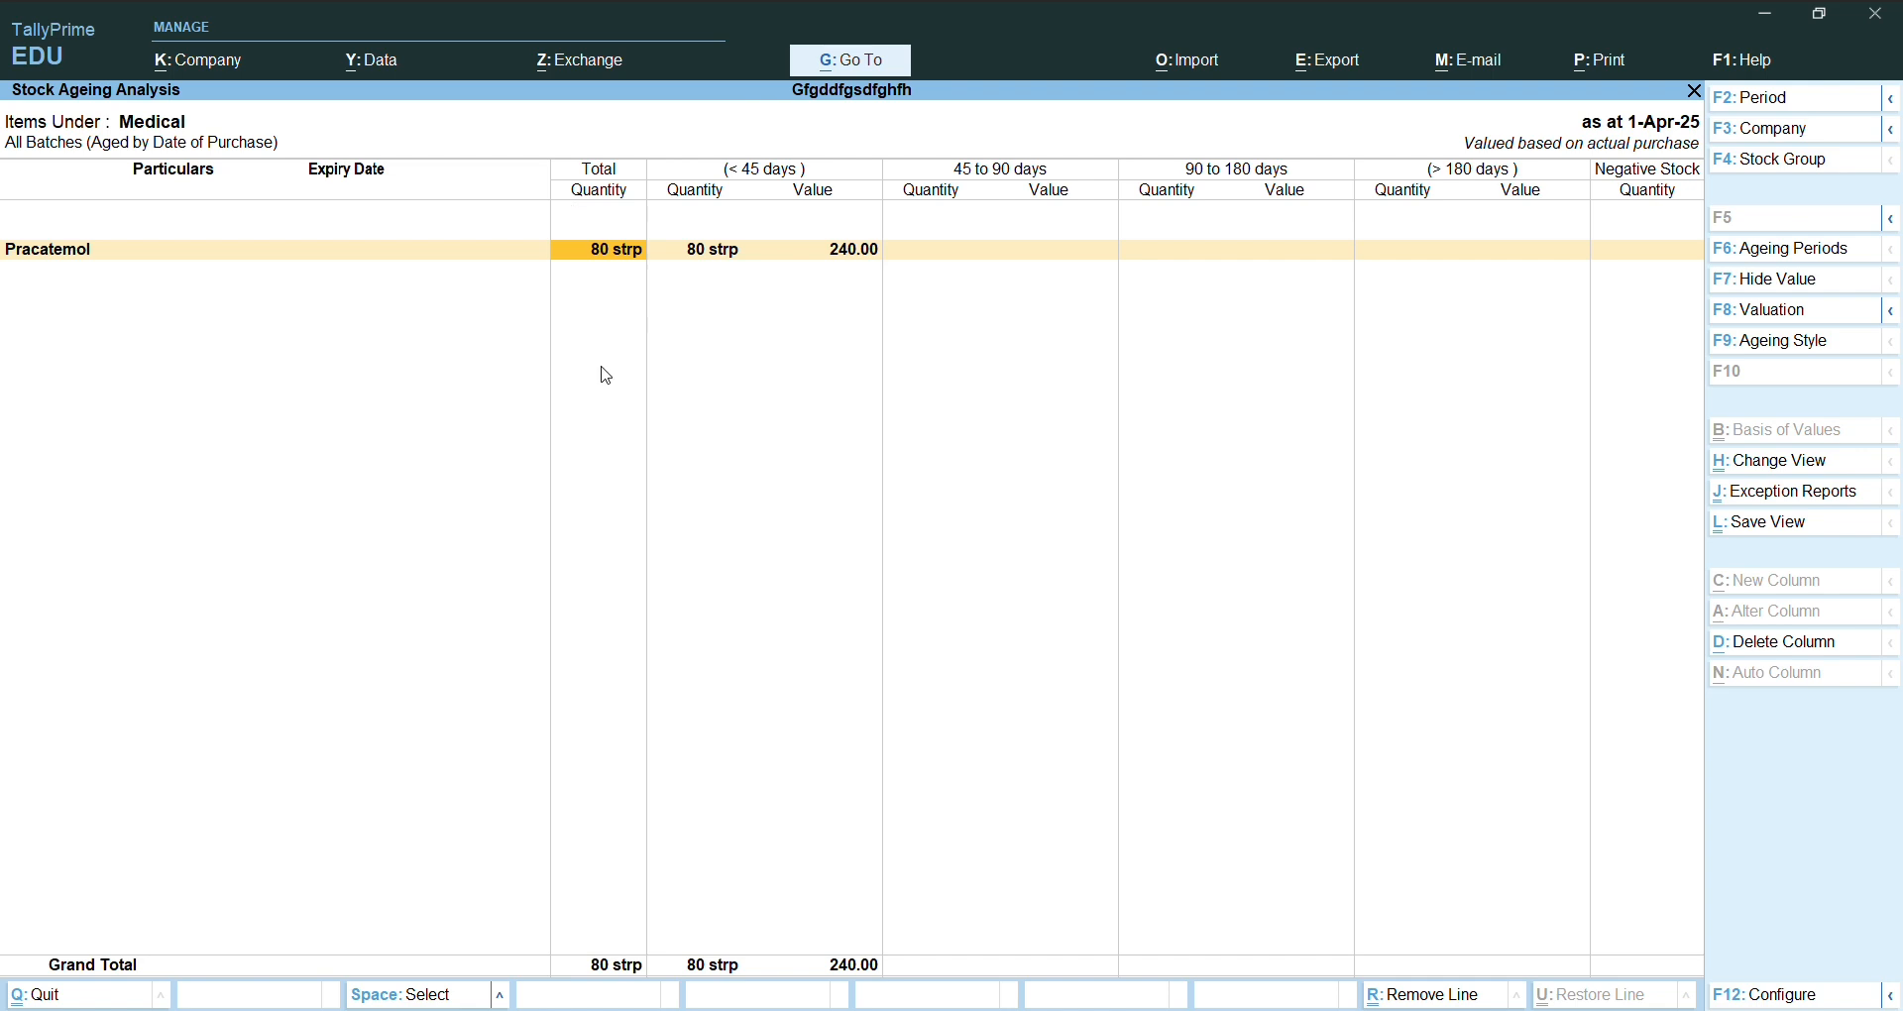
pyautogui.hotkey('alt', 'F5')
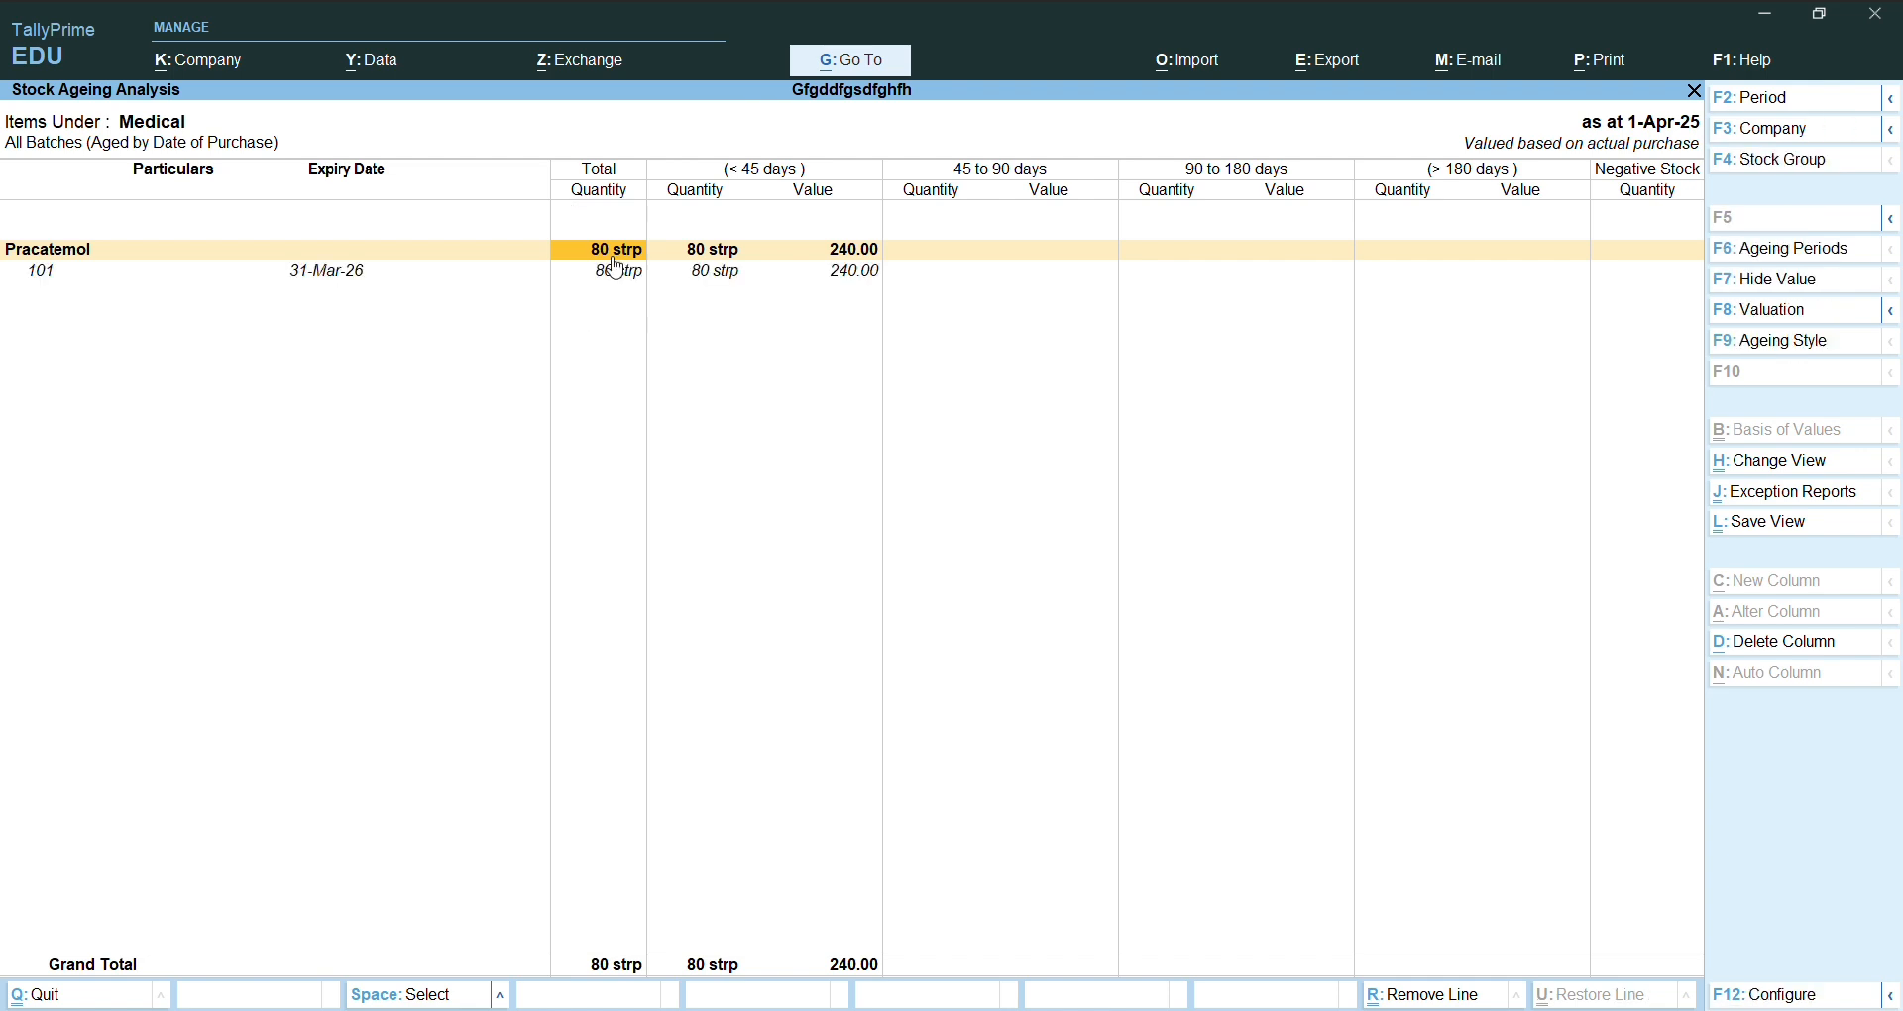